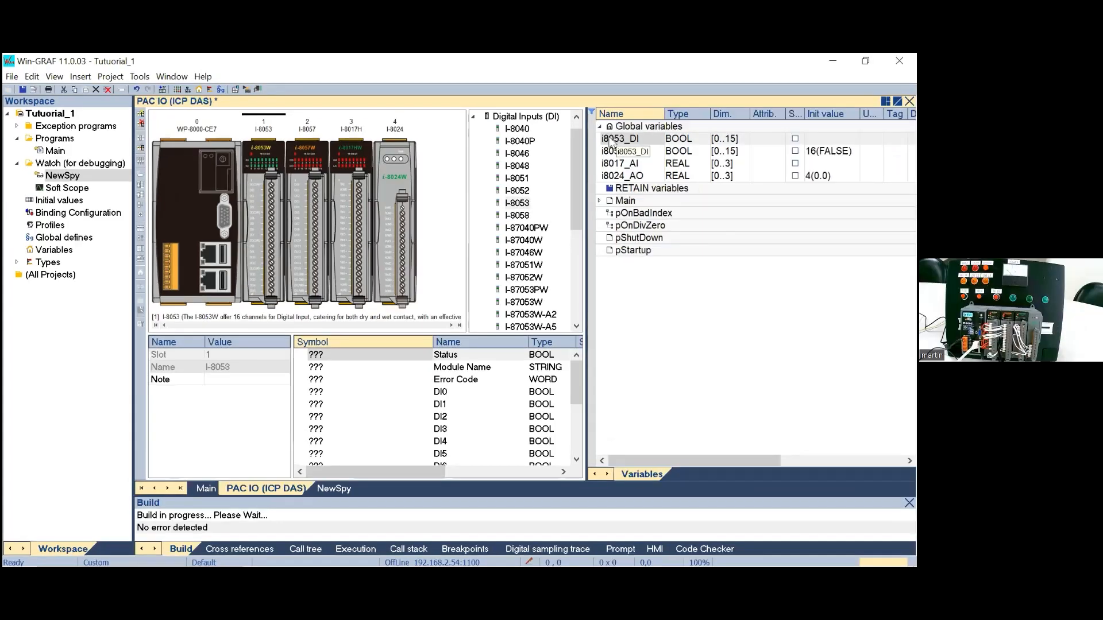
Step: Link the i8053_DI array variable to the digital input channels of the I-8053 module, starting at DI0
{"action": "left_click", "coordinate": [610, 142]}
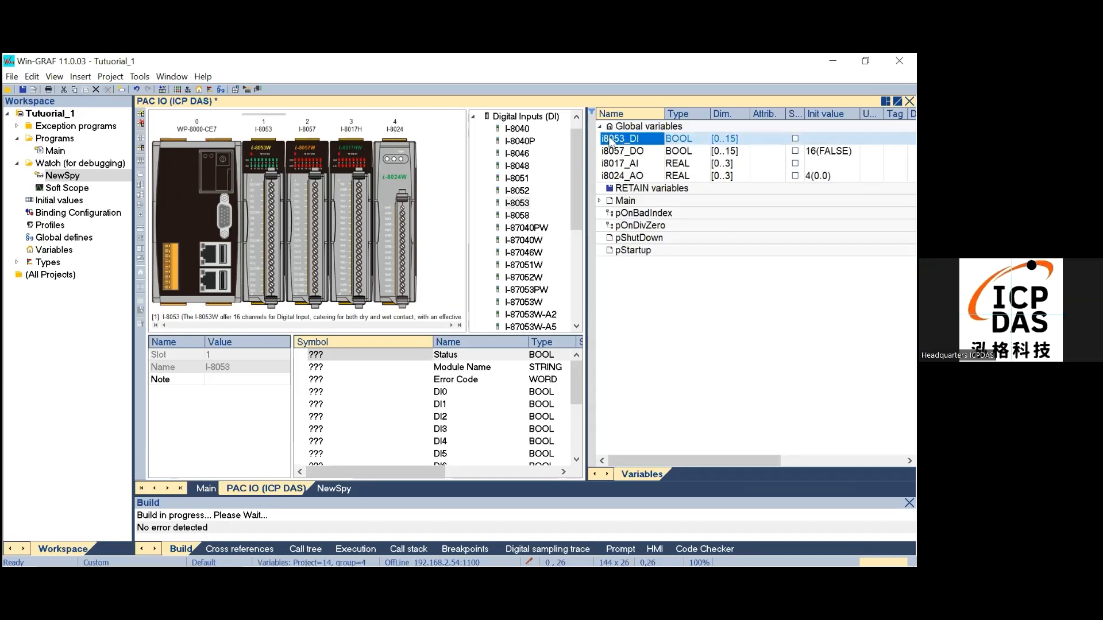
{"action": "left_click_drag", "start_coordinate": [610, 142], "coordinate": [367, 391]}
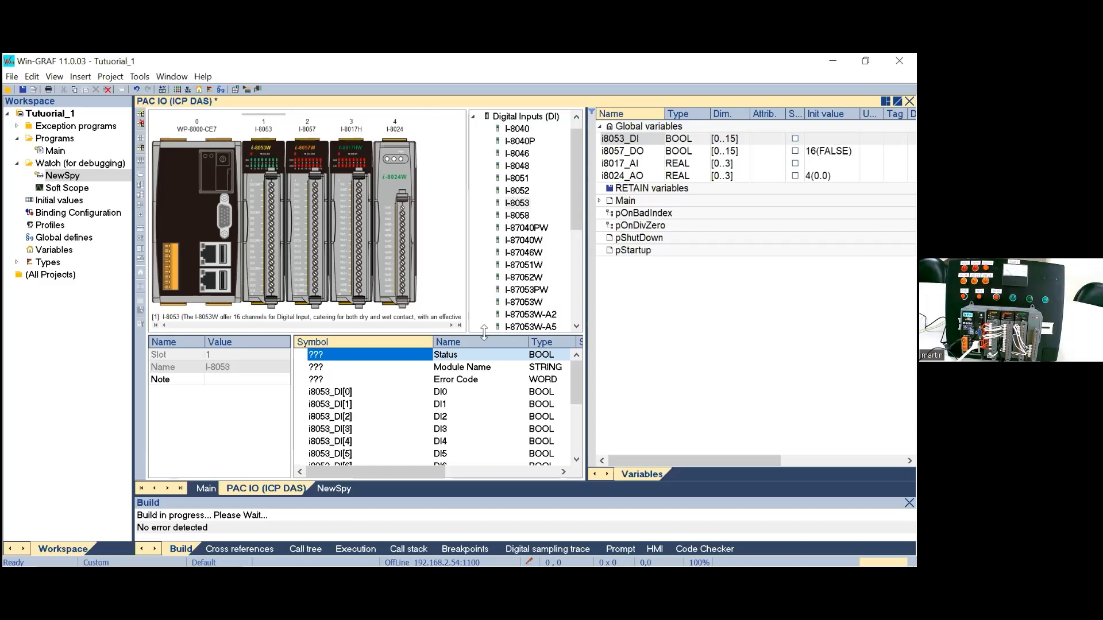
{"action": "left_click_drag", "start_coordinate": [587, 367], "coordinate": [618, 363]}
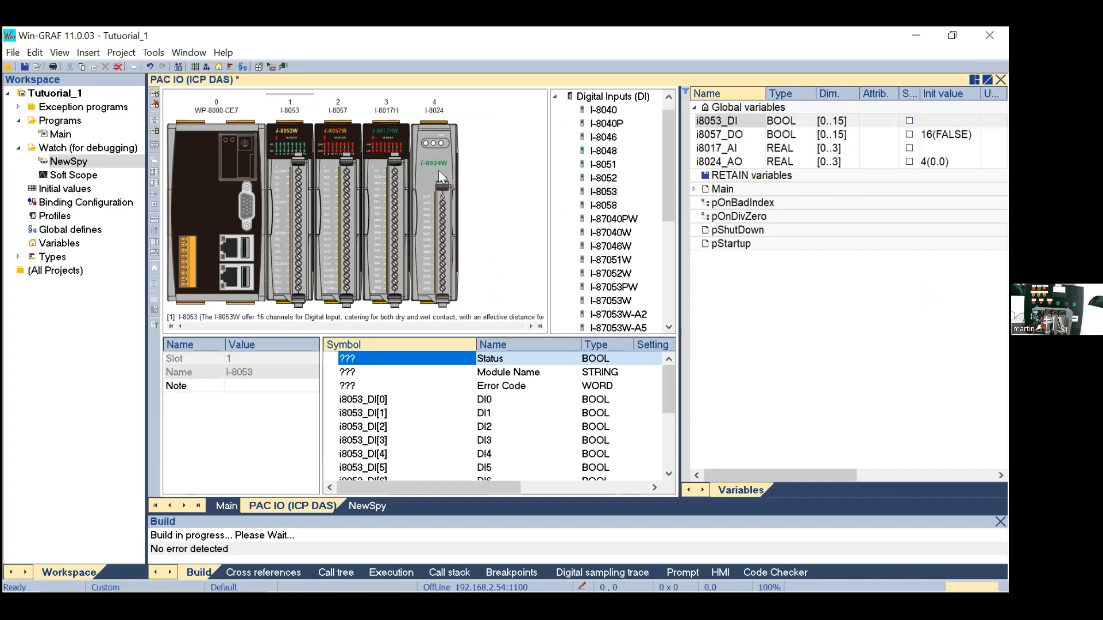
Step: Build the Tutuorial_1 project and load it onto the controller at 192.168.2.54:1100
{"action": "left_click", "coordinate": [260, 67]}
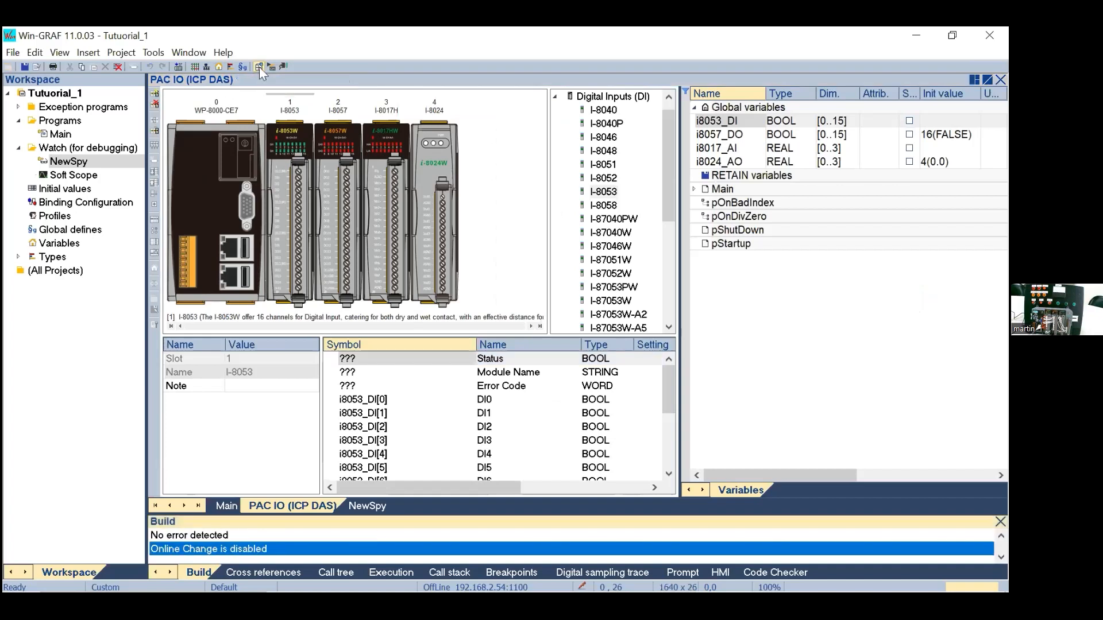
{"action": "left_click", "coordinate": [172, 68]}
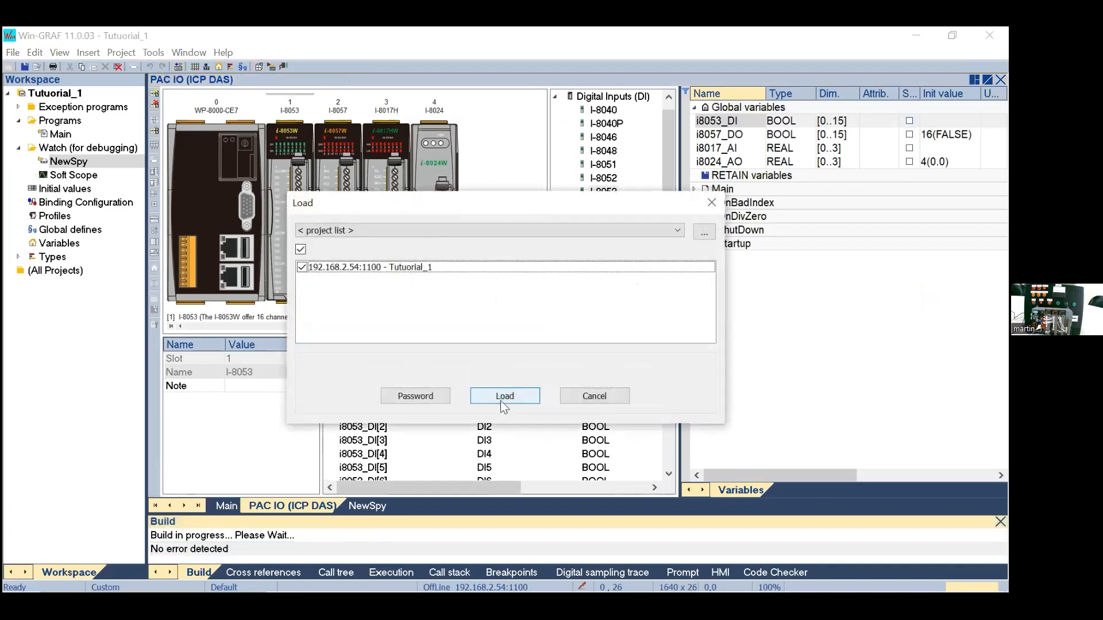
{"action": "left_click", "coordinate": [501, 401]}
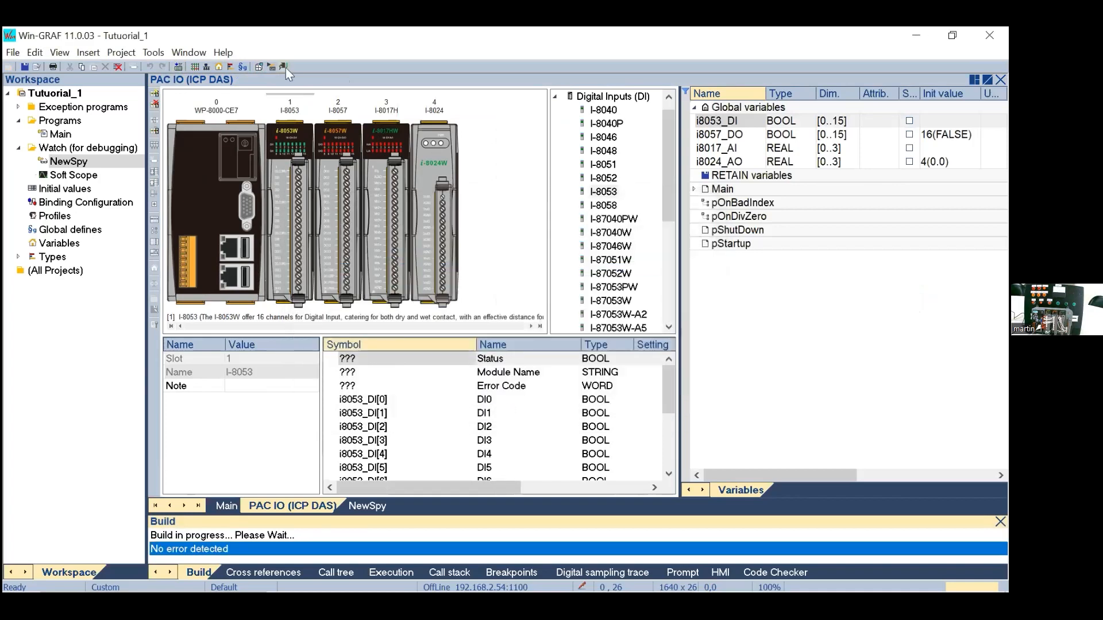
Step: Go online with the controller and monitor i8053_DI[8] in the NewSpy watch list
{"action": "left_click", "coordinate": [285, 68]}
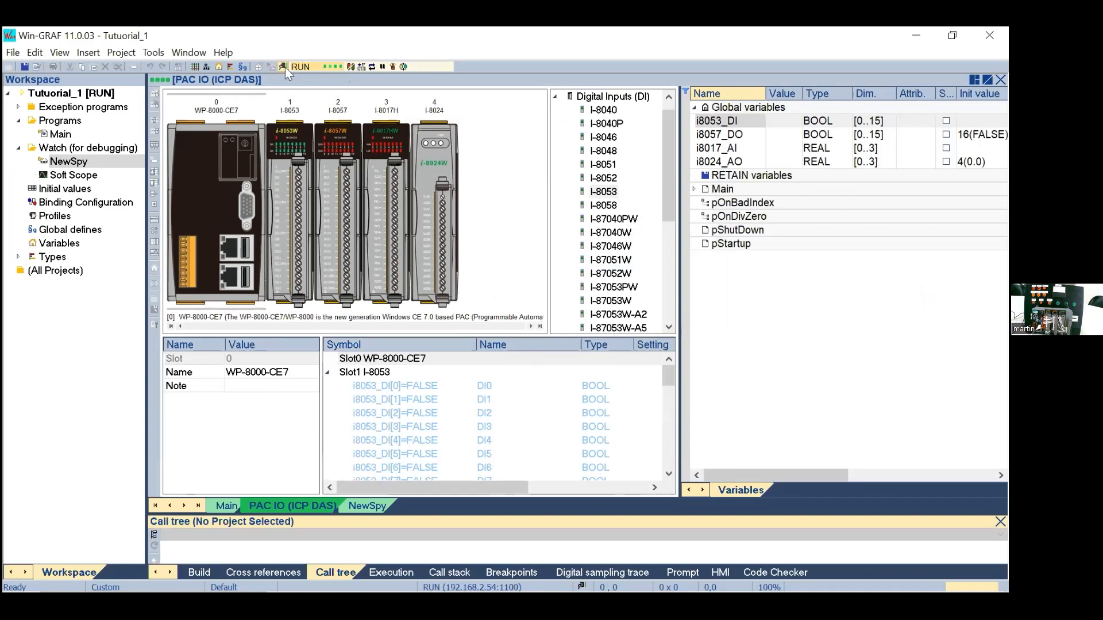
{"action": "left_click", "coordinate": [367, 508]}
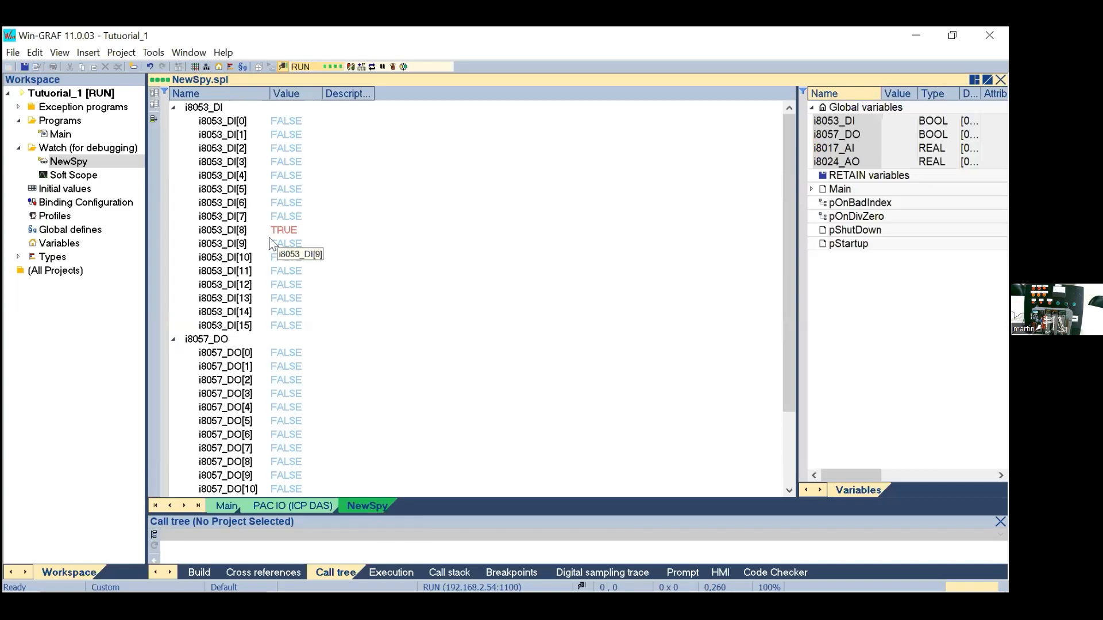
{"action": "left_click", "coordinate": [230, 232]}
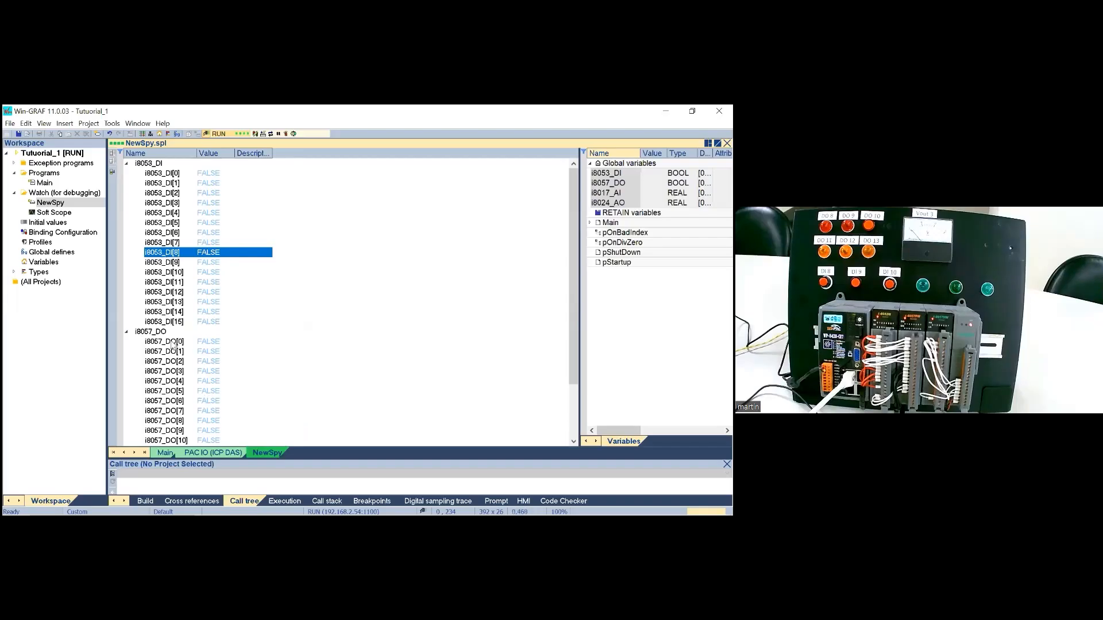
Step: Set the digital outputs i8057_DO[0], i8057_DO[1] and i8057_DO[2] to TRUE in the watch list
{"action": "left_click", "coordinate": [172, 343]}
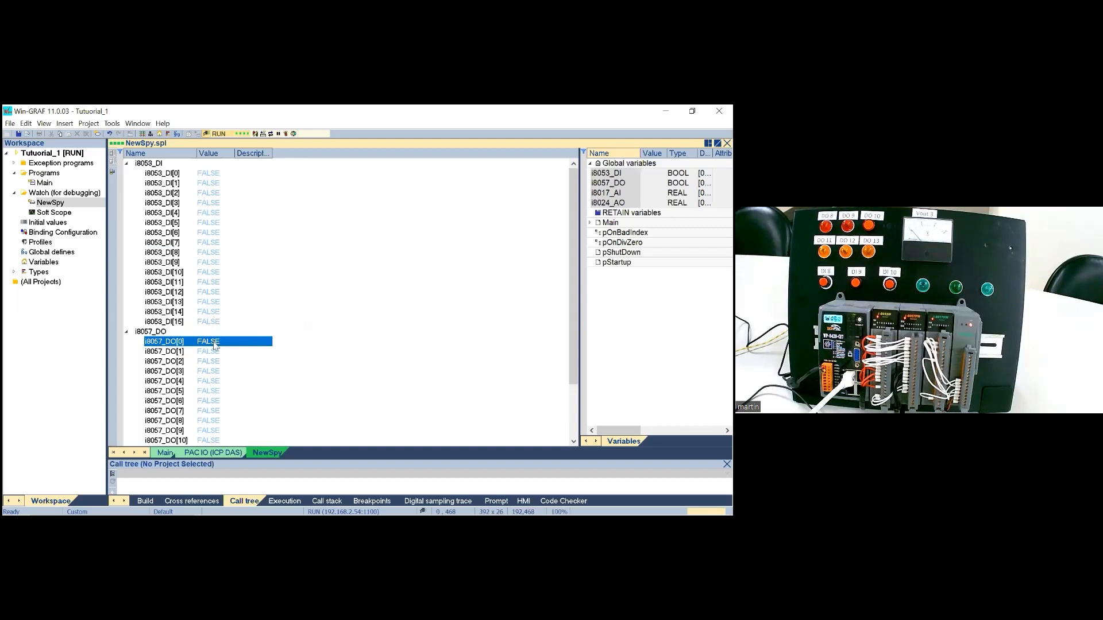
{"action": "double_click", "coordinate": [212, 342]}
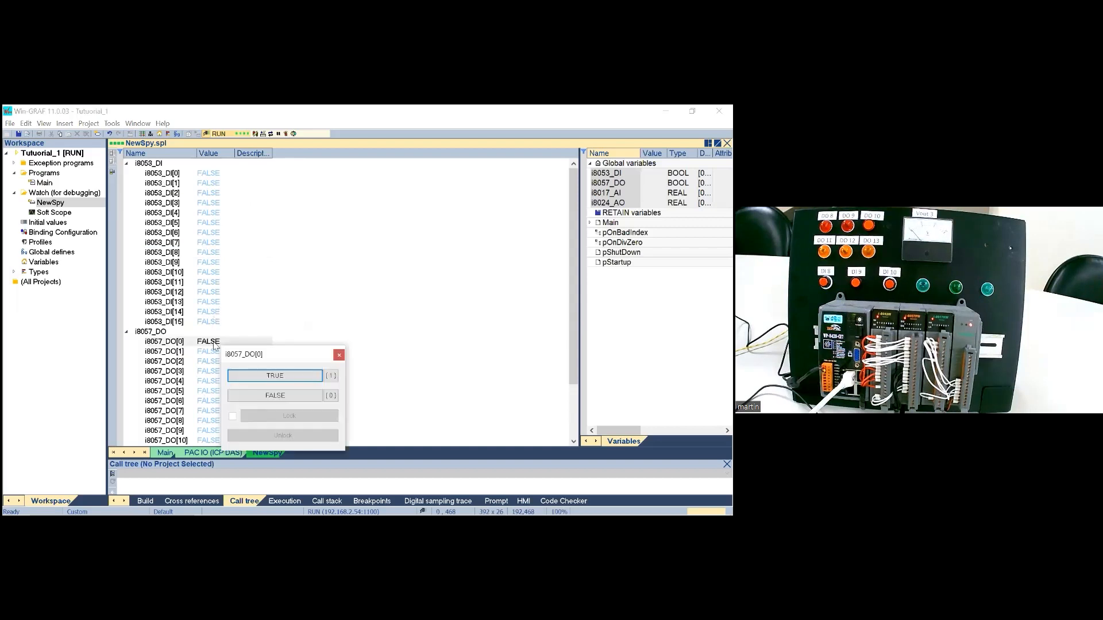
{"action": "left_click", "coordinate": [266, 377]}
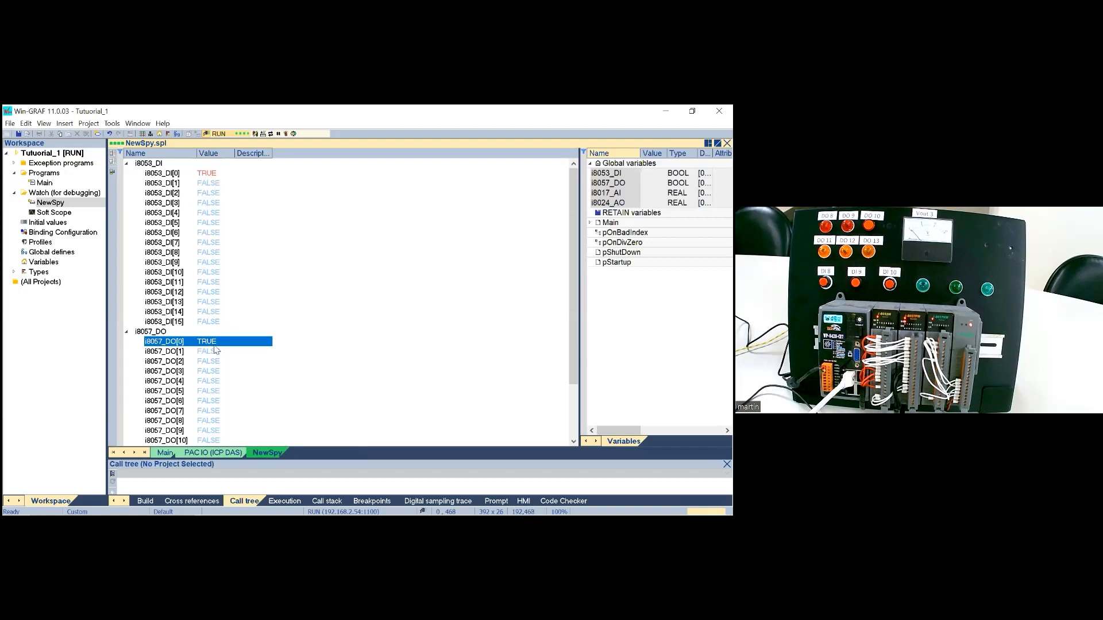
{"action": "double_click", "coordinate": [210, 352]}
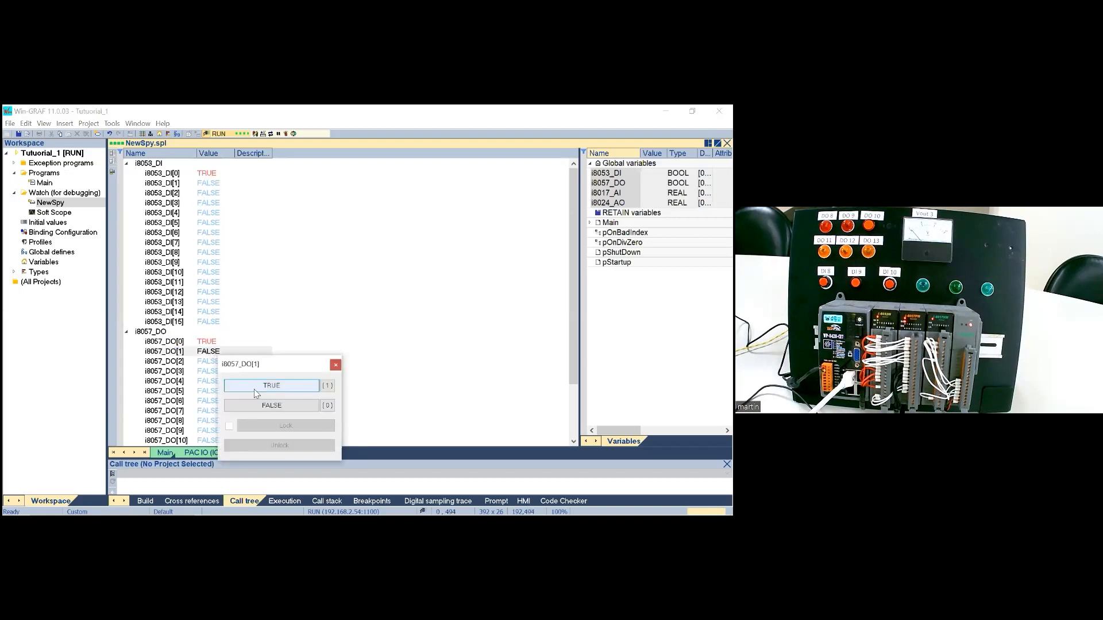
{"action": "left_click", "coordinate": [255, 389]}
{"action": "double_click", "coordinate": [211, 364]}
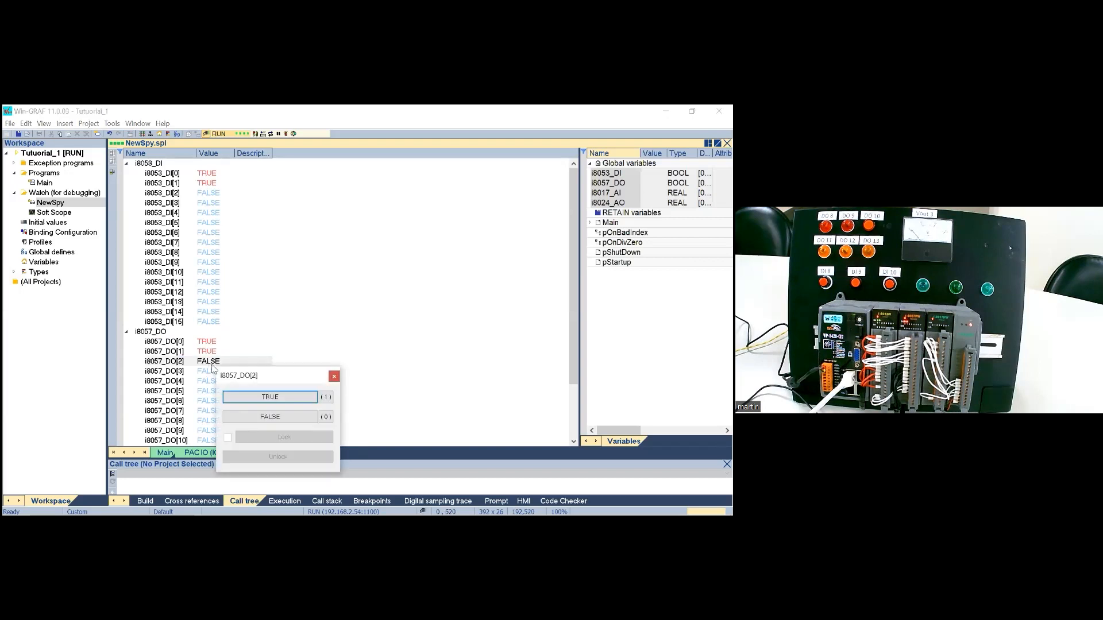
{"action": "left_click", "coordinate": [252, 398]}
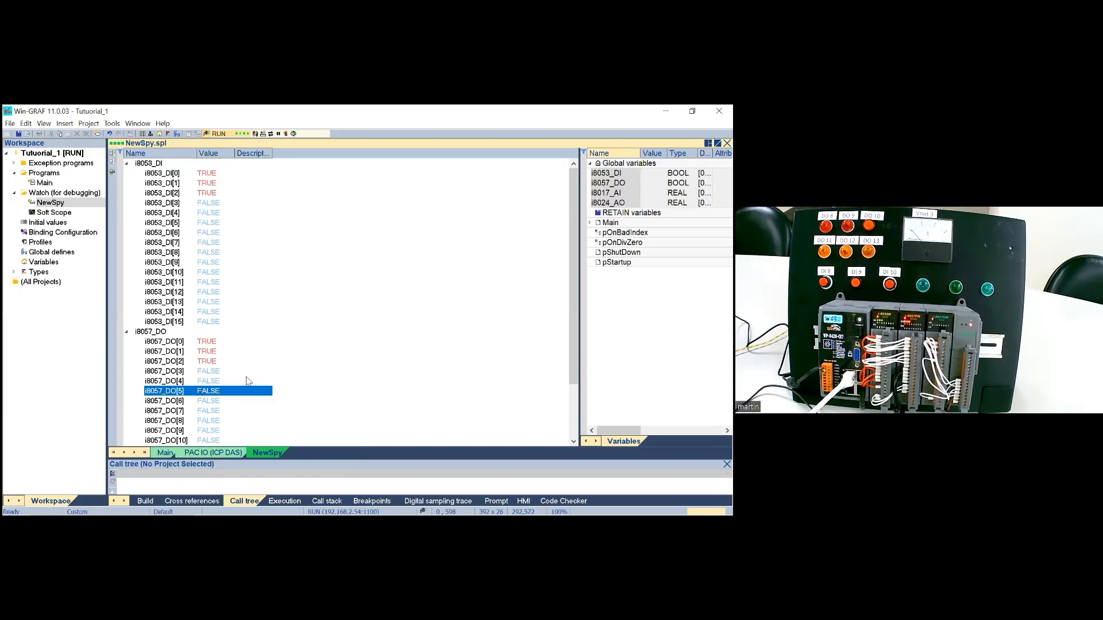
Step: Try to set the digital input i8053_DI[8] to TRUE
{"action": "double_click", "coordinate": [207, 254]}
{"action": "left_click", "coordinate": [249, 287]}
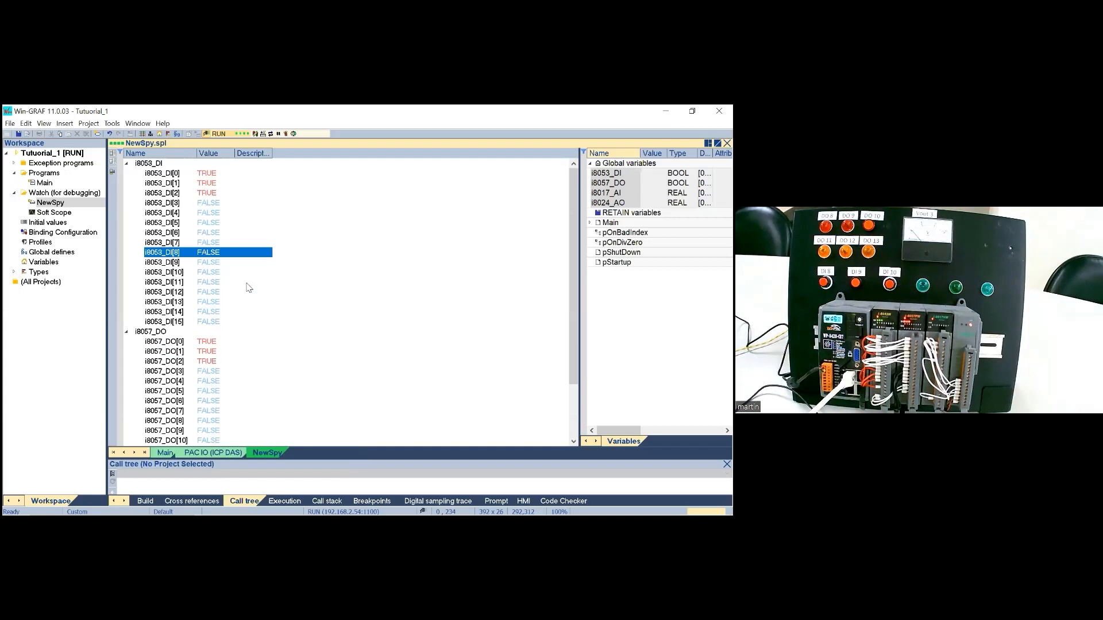
Step: Set the digital outputs i8057_DO[8] through i8057_DO[12] to TRUE
{"action": "scroll", "coordinate": [221, 361], "scroll_direction": "down", "scroll_amount": 3}
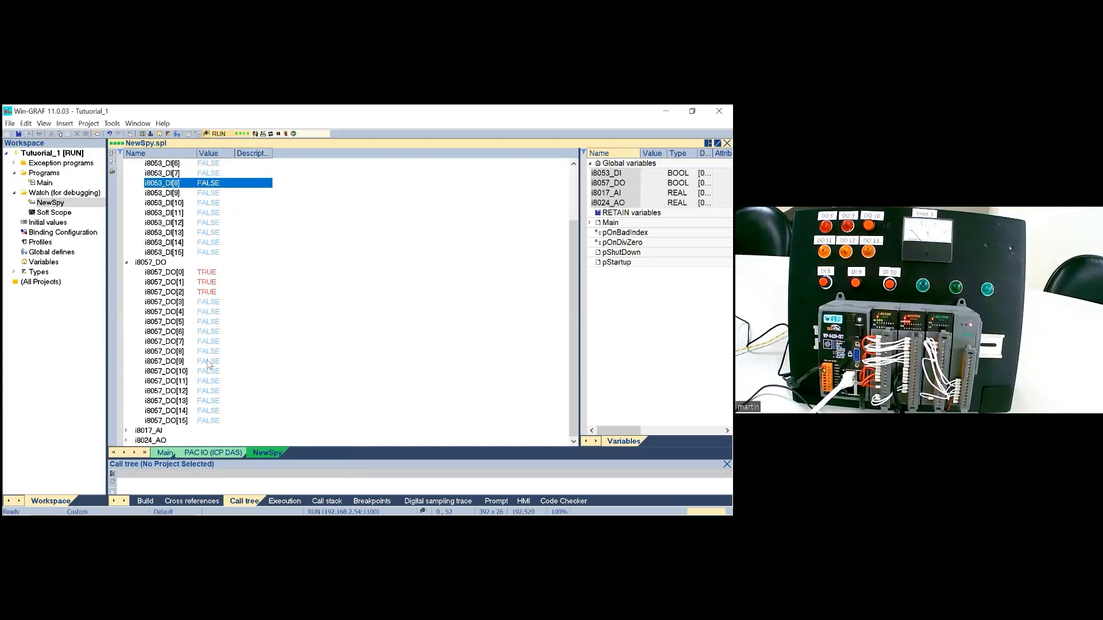
{"action": "double_click", "coordinate": [205, 354]}
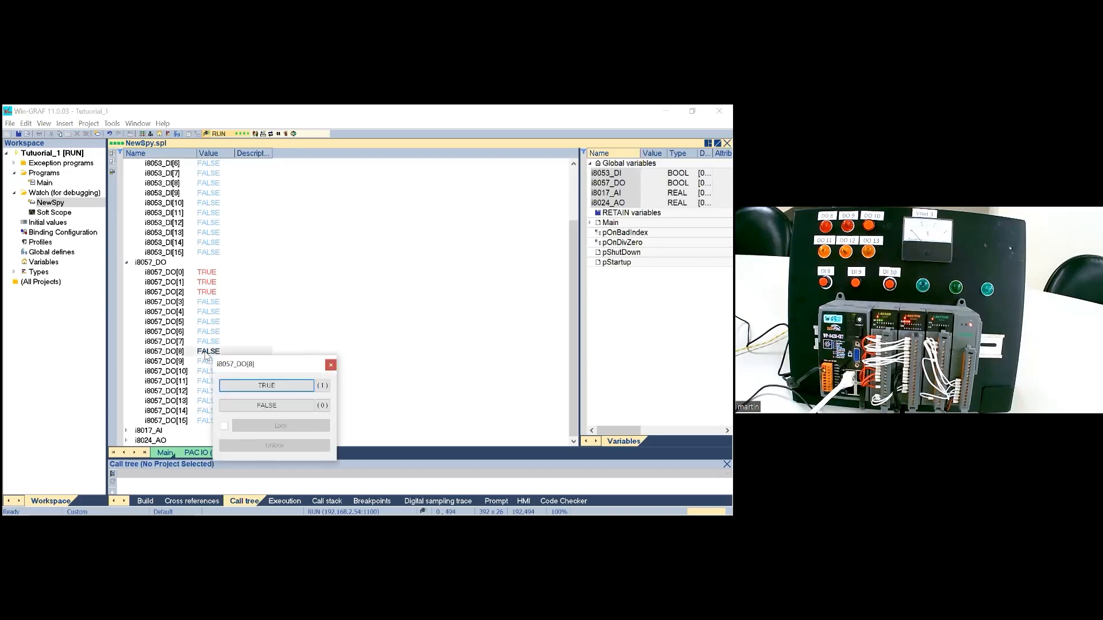
{"action": "left_click", "coordinate": [265, 385]}
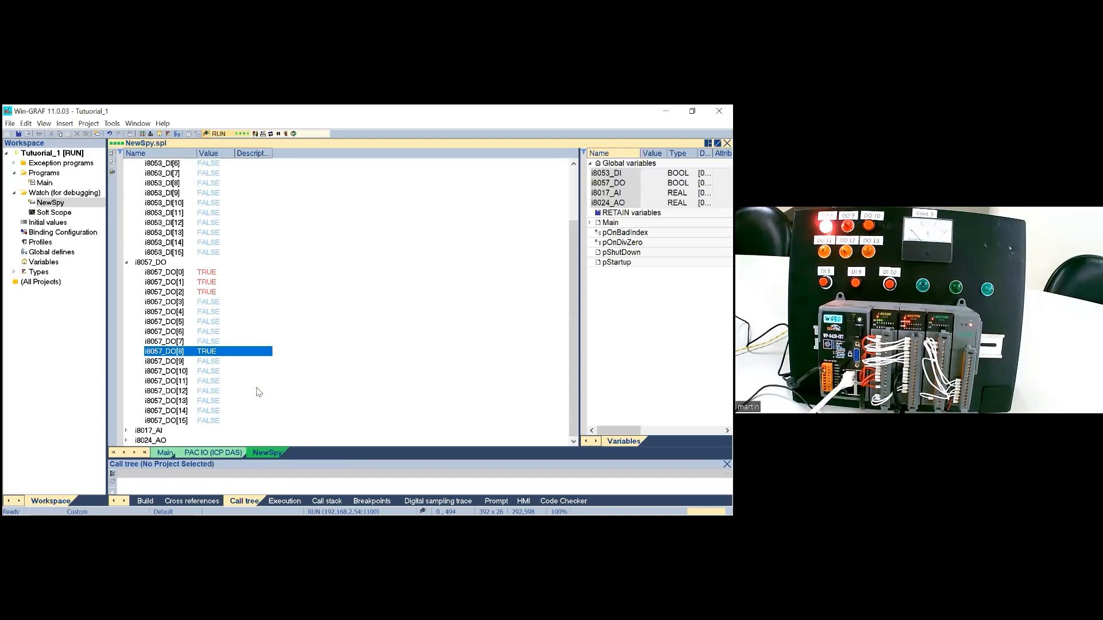
{"action": "double_click", "coordinate": [208, 362]}
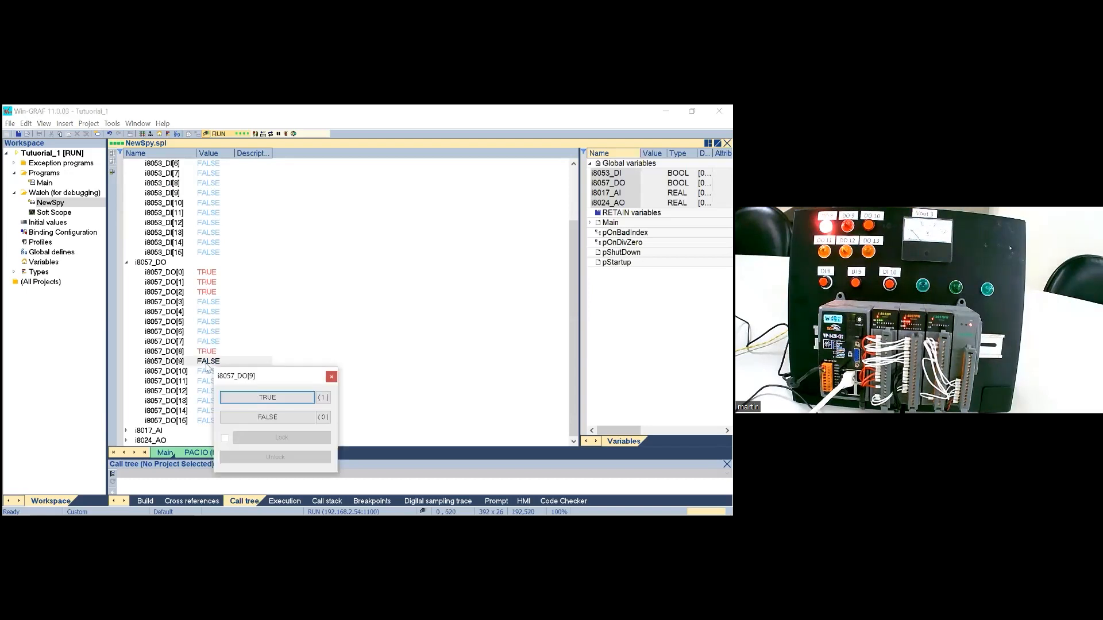
{"action": "left_click", "coordinate": [241, 397]}
{"action": "double_click", "coordinate": [208, 381]}
{"action": "left_click", "coordinate": [246, 420]}
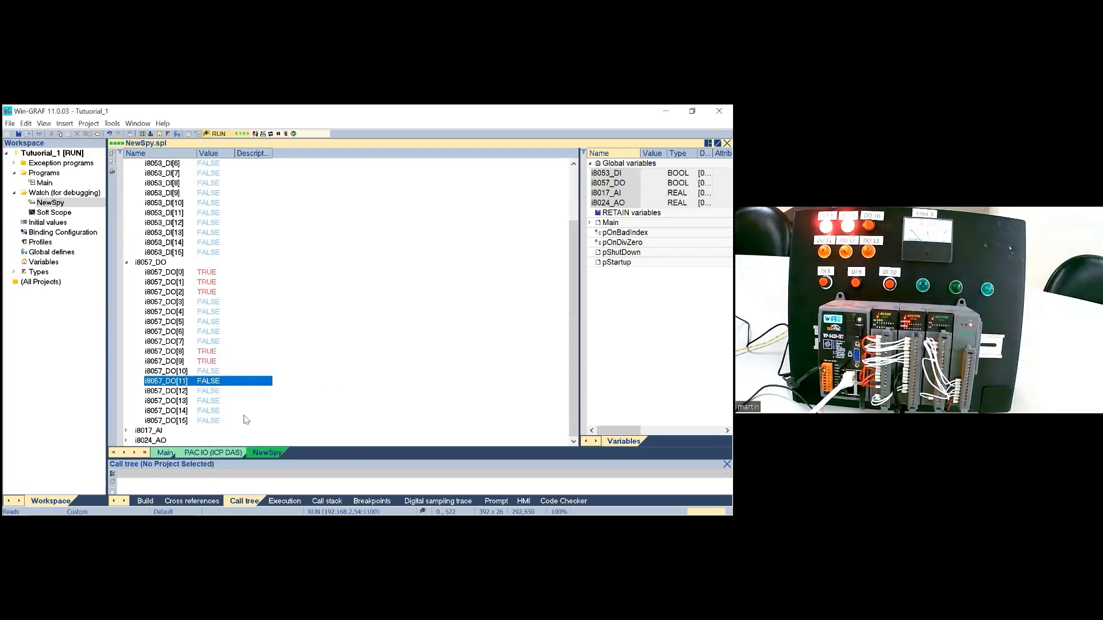
{"action": "double_click", "coordinate": [210, 392]}
{"action": "left_click", "coordinate": [246, 426]}
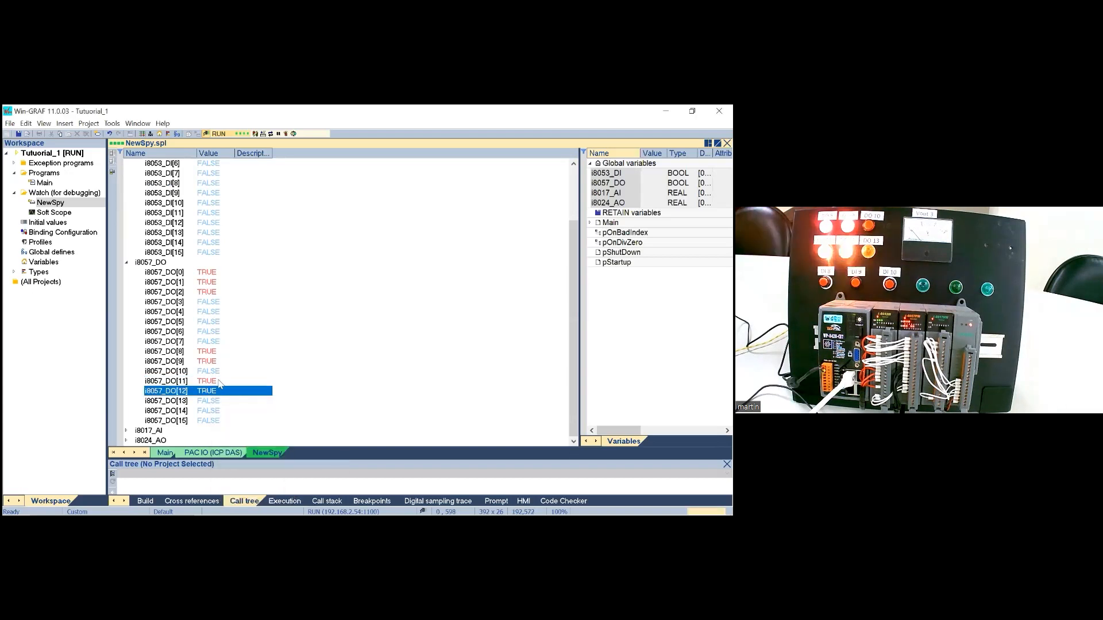
{"action": "double_click", "coordinate": [217, 373]}
{"action": "left_click", "coordinate": [262, 407]}
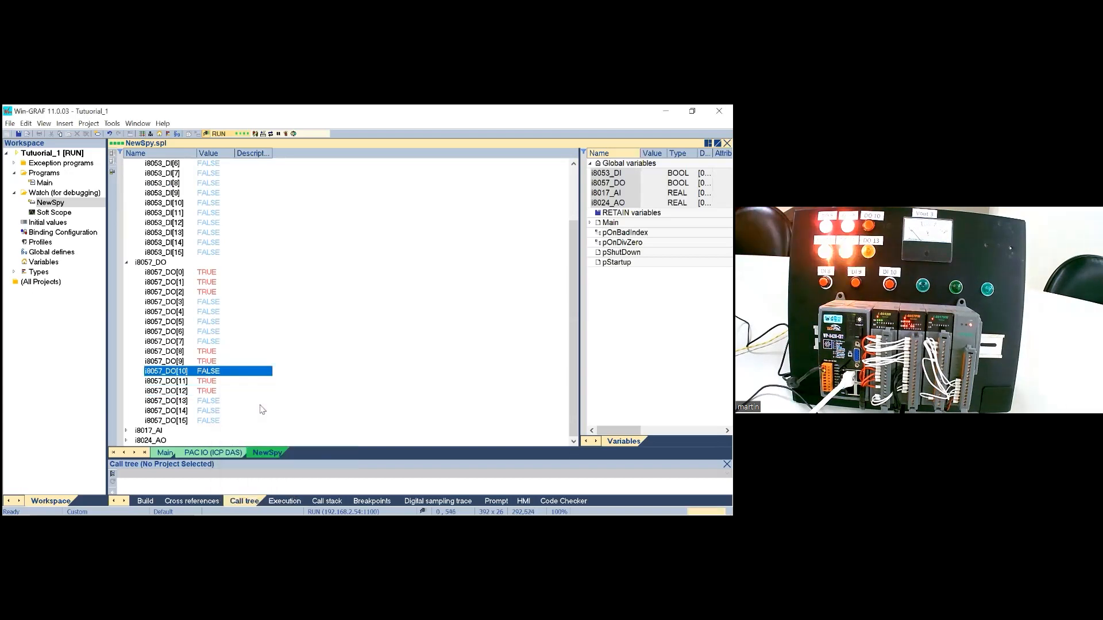
Step: Switch the digital outputs i8057_DO[12] down to i8057_DO[8] back to FALSE
{"action": "double_click", "coordinate": [217, 393]}
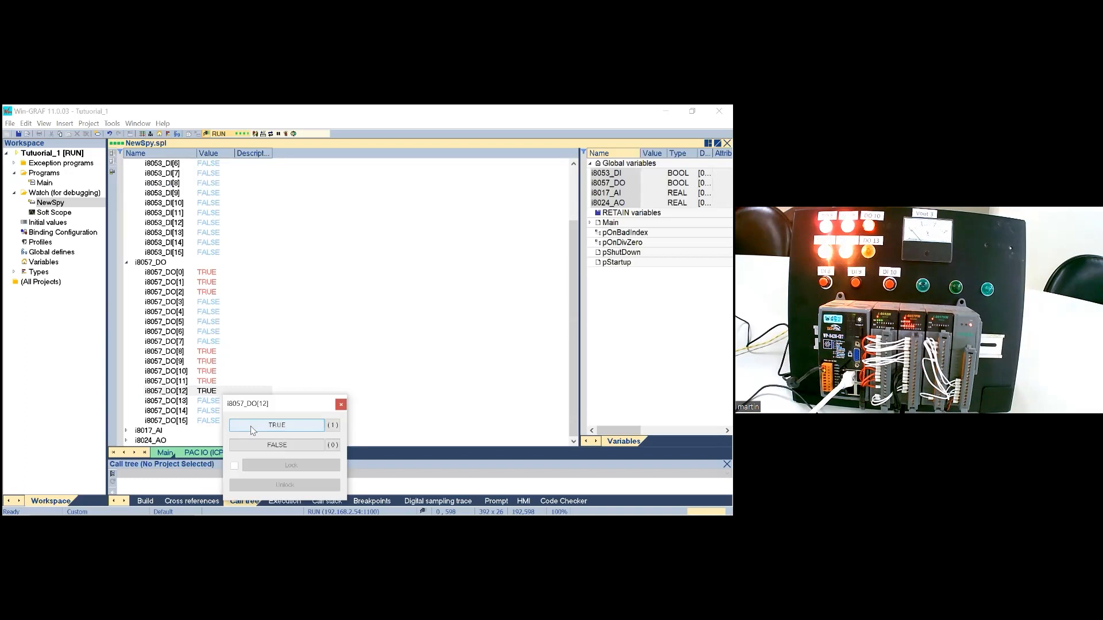
{"action": "left_click", "coordinate": [256, 445]}
{"action": "double_click", "coordinate": [216, 382]}
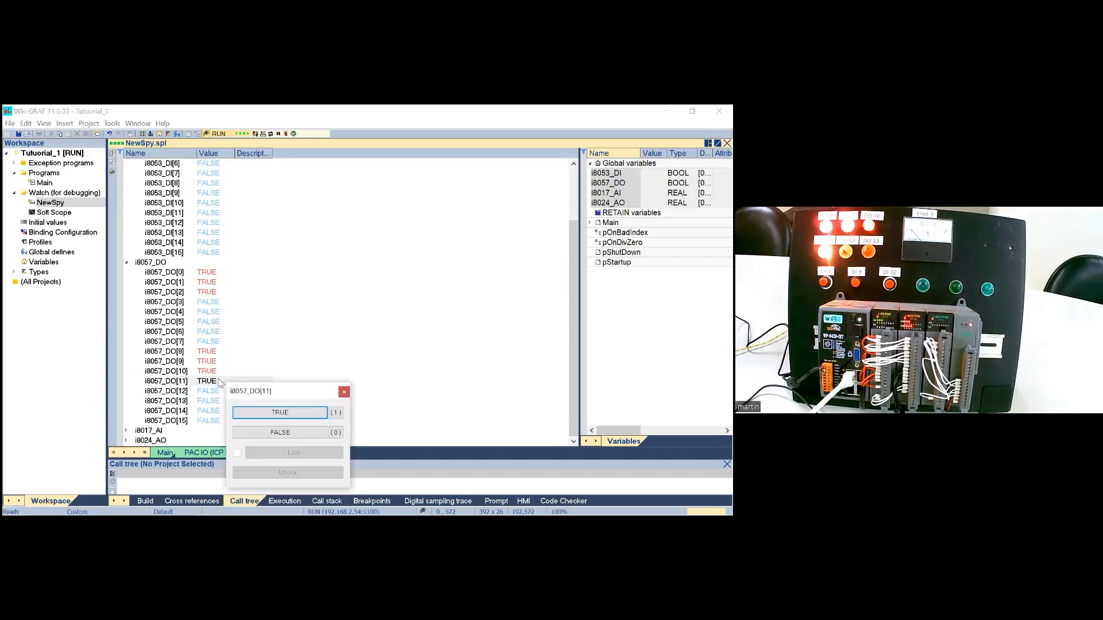
{"action": "left_click", "coordinate": [257, 432]}
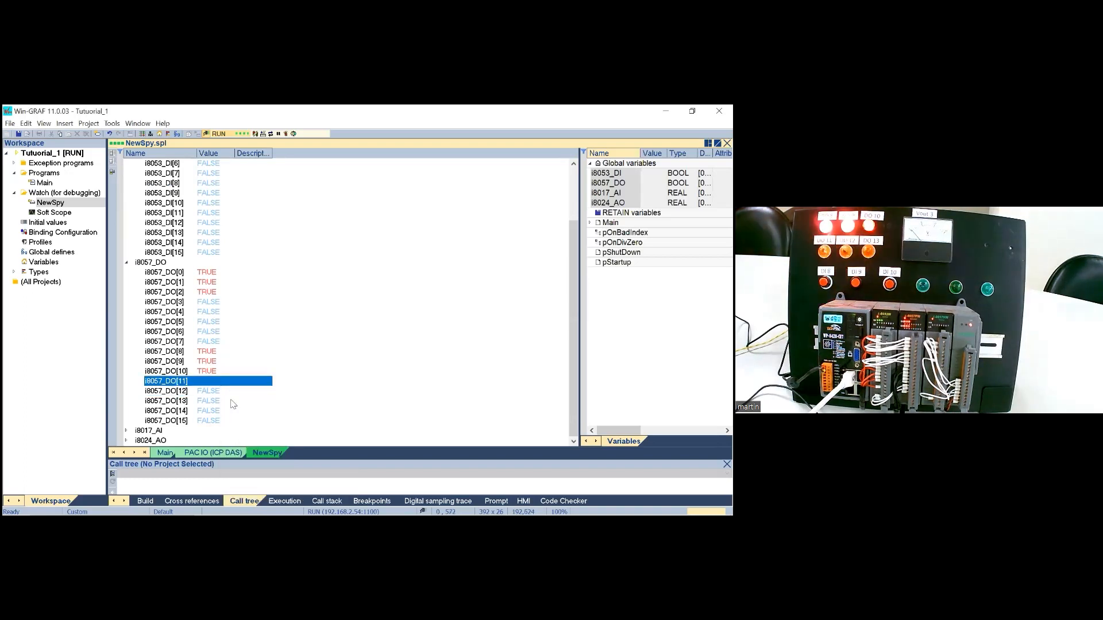
{"action": "double_click", "coordinate": [217, 373]}
{"action": "left_click", "coordinate": [248, 402]}
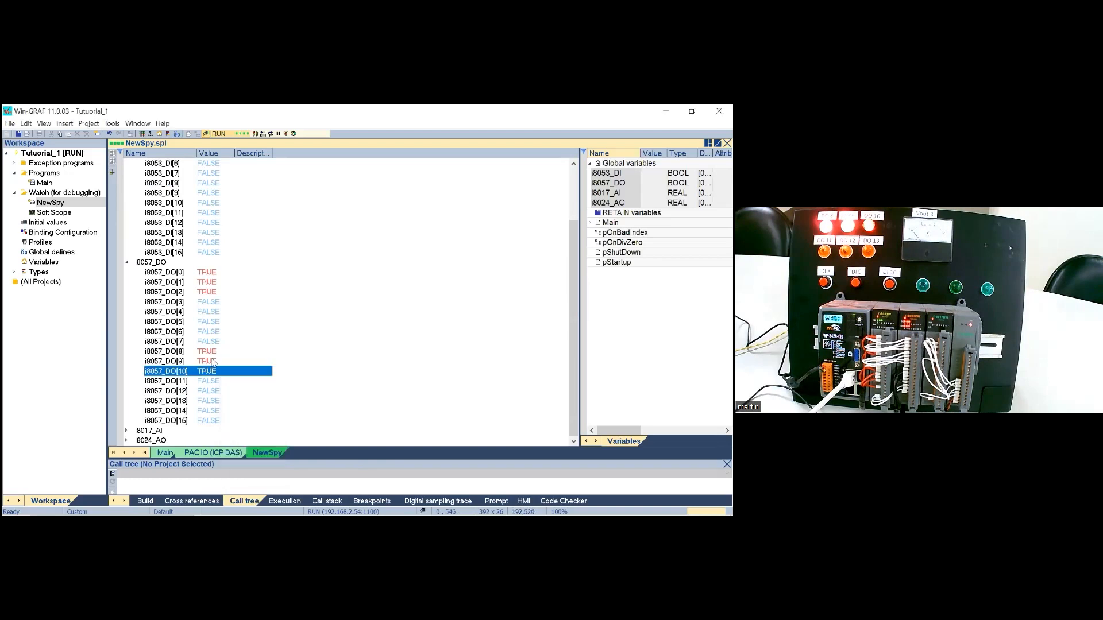
{"action": "double_click", "coordinate": [214, 362]}
{"action": "left_click", "coordinate": [269, 393]}
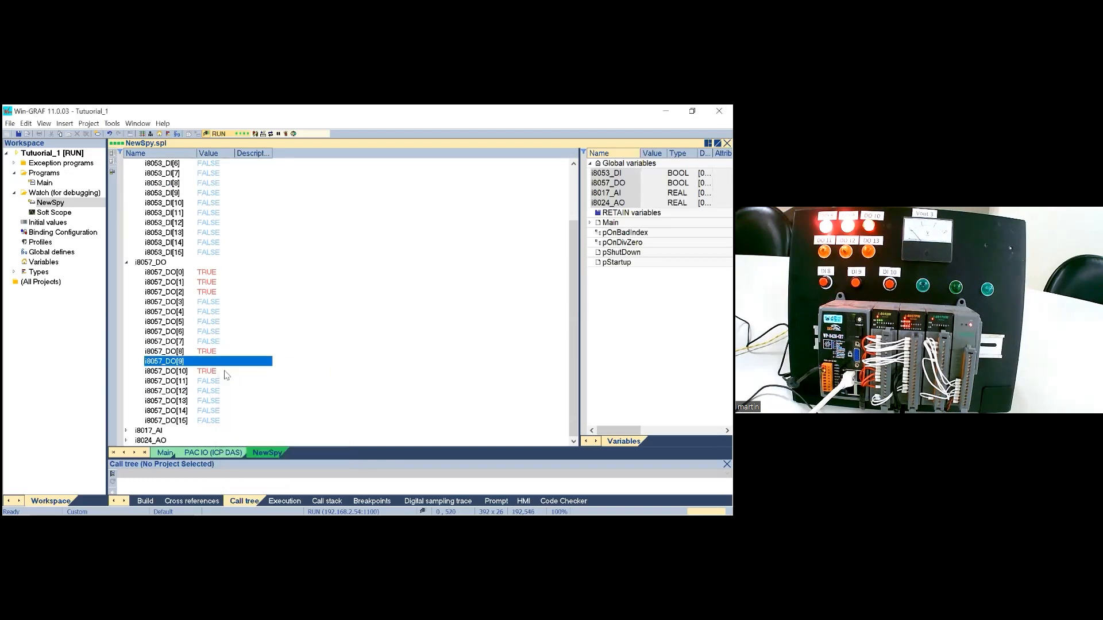
{"action": "double_click", "coordinate": [218, 373]}
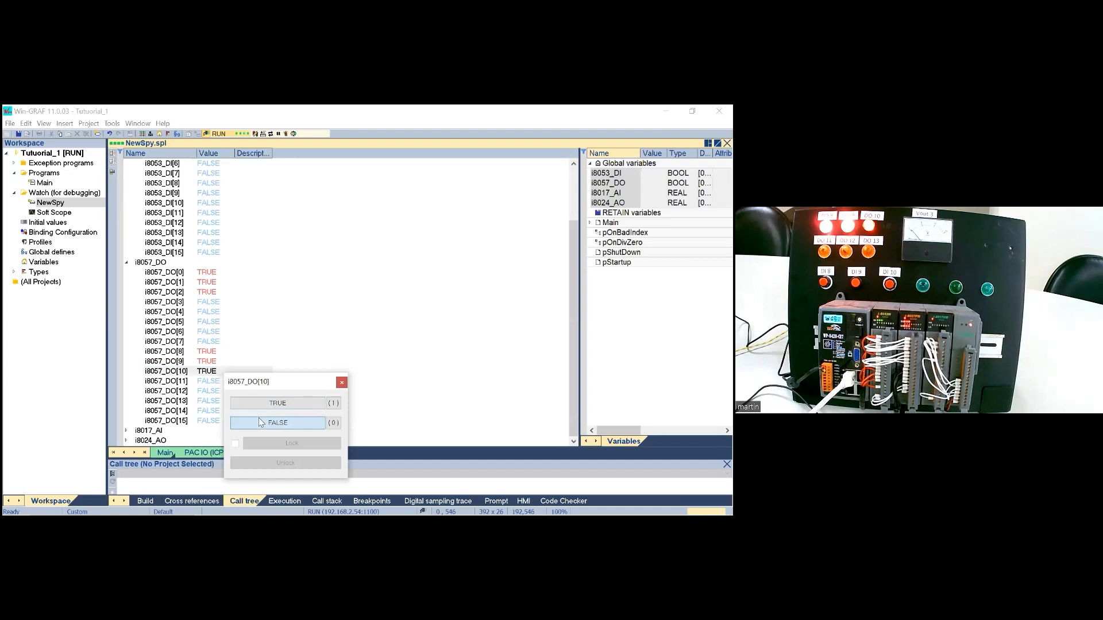
{"action": "left_click", "coordinate": [275, 424]}
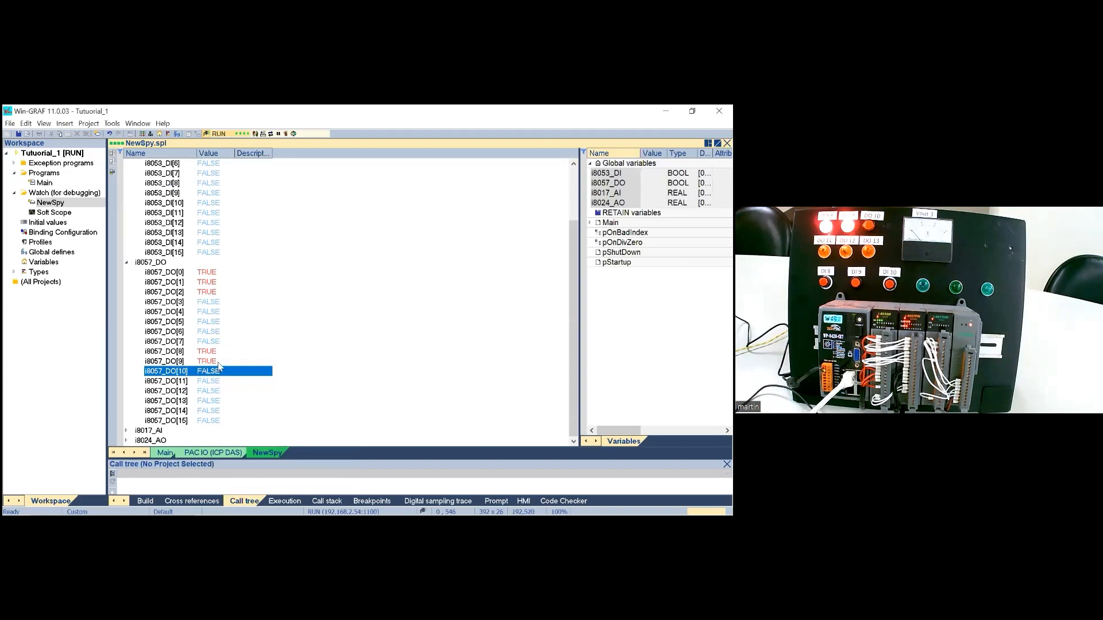
{"action": "left_click", "coordinate": [218, 362]}
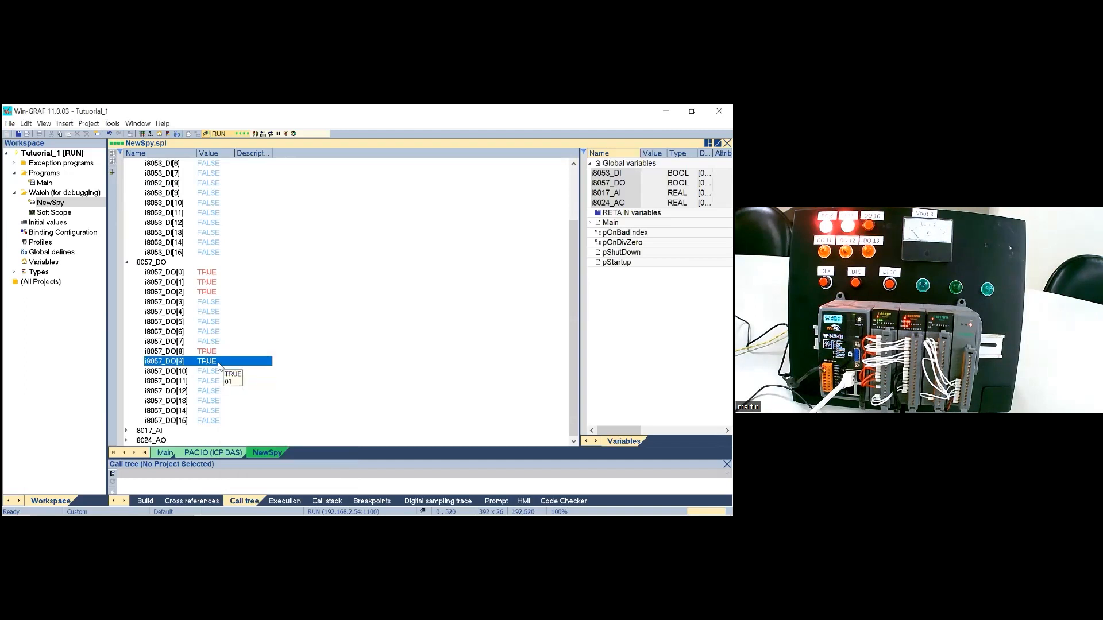
{"action": "double_click", "coordinate": [218, 363]}
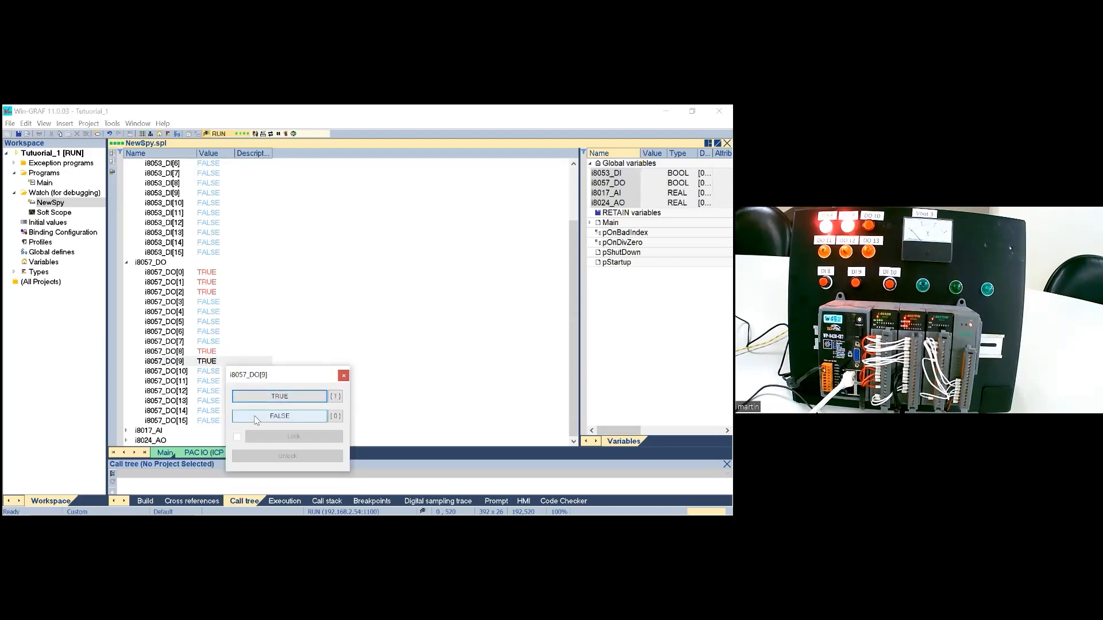
{"action": "left_click", "coordinate": [257, 418]}
{"action": "double_click", "coordinate": [221, 353]}
{"action": "left_click", "coordinate": [258, 407]}
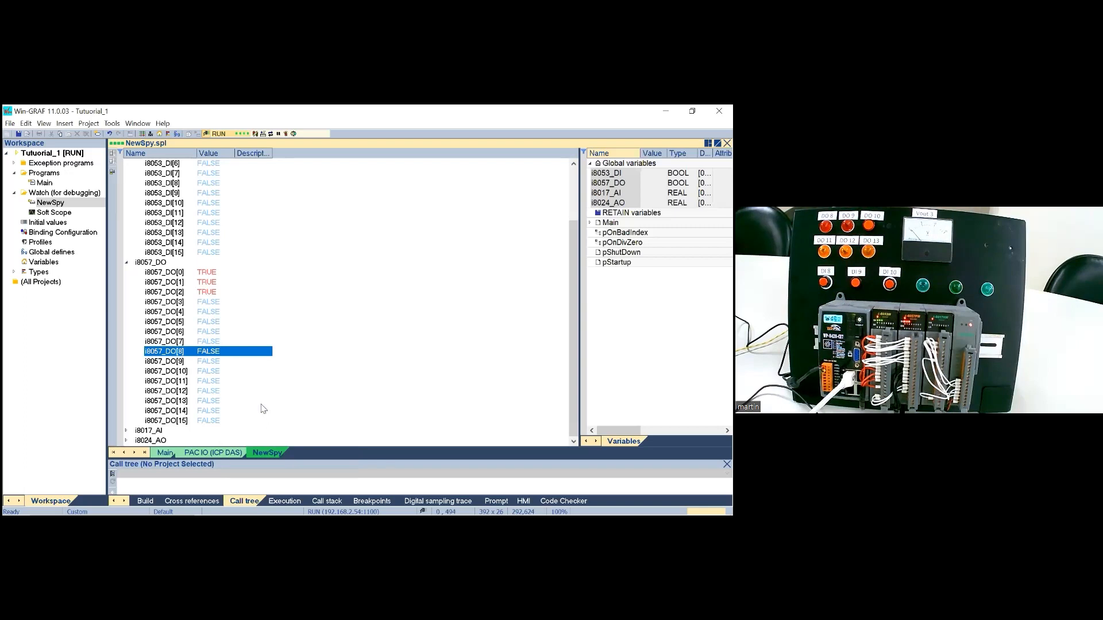
Step: Collapse the i8057_DO and i8053_DI arrays and expand the i8024_AO and i8017_AI arrays in the watch list
{"action": "left_click", "coordinate": [127, 263]}
{"action": "left_click", "coordinate": [127, 165]}
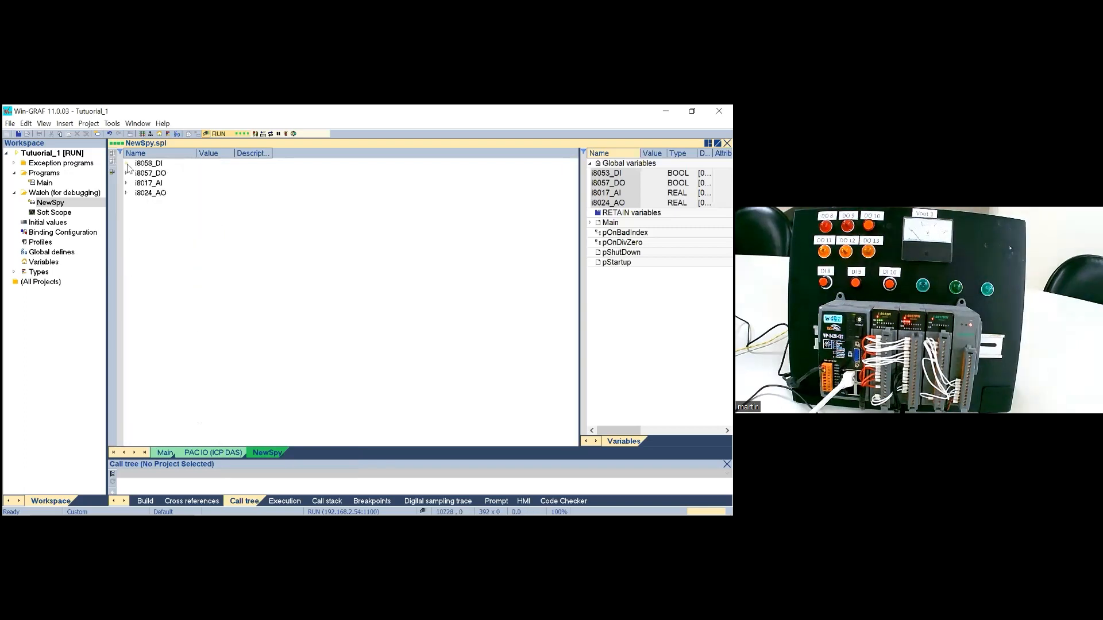
{"action": "left_click", "coordinate": [127, 192]}
{"action": "left_click", "coordinate": [127, 184]}
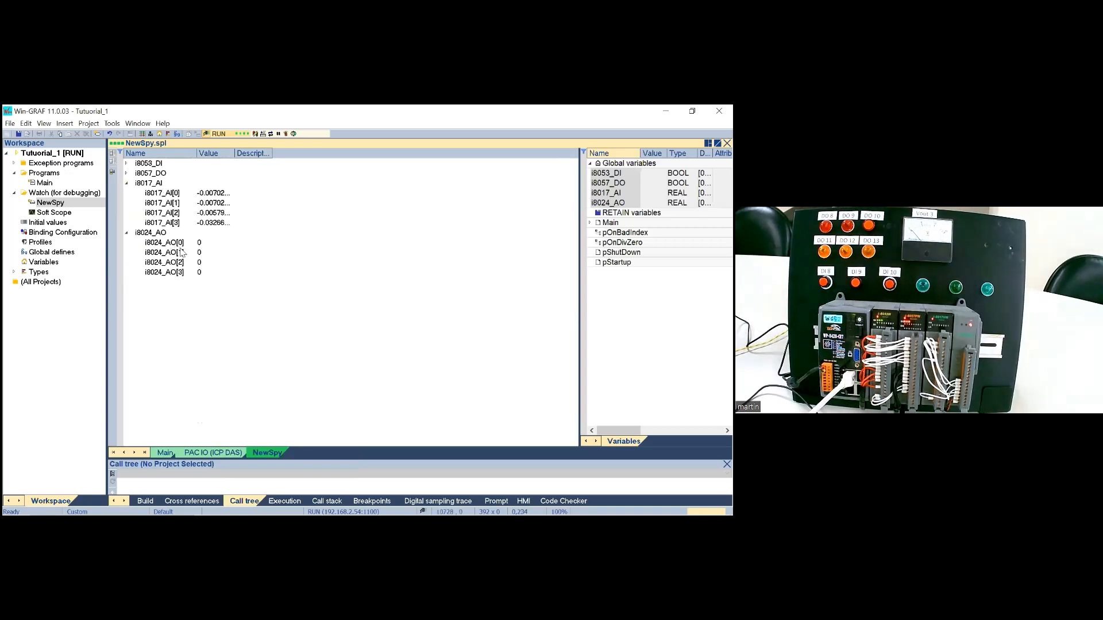
Step: Force the analog output i8024_AO[0] to 5 and check the analog input i8017_AI[0]
{"action": "left_click_drag", "start_coordinate": [235, 153], "coordinate": [252, 153]}
{"action": "double_click", "coordinate": [208, 243]}
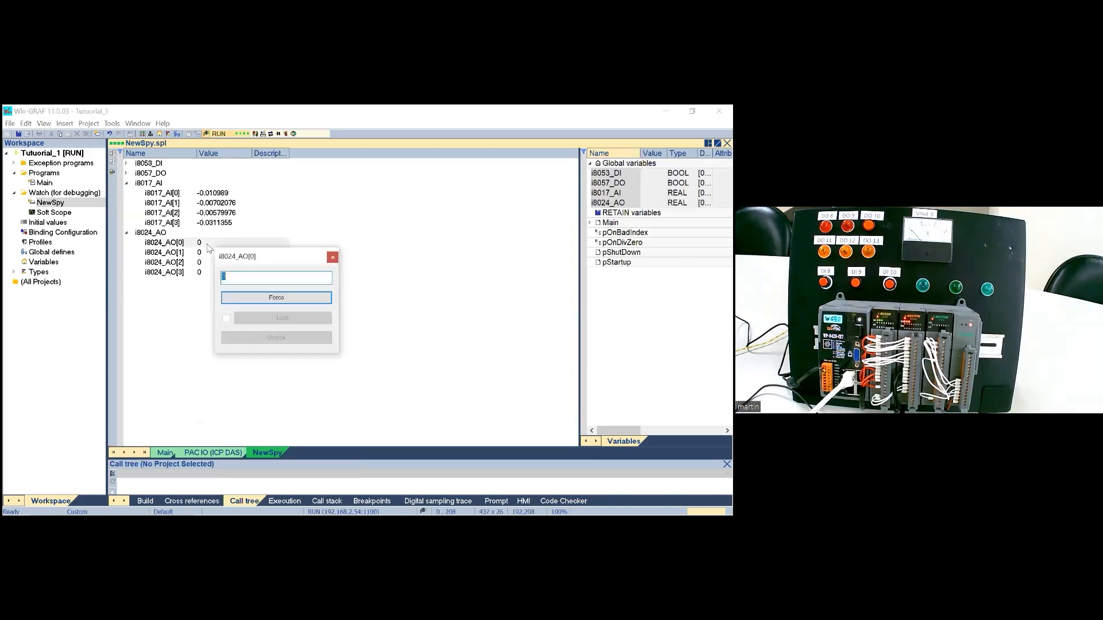
{"action": "type", "text": "1"}
{"action": "key", "text": "Return"}
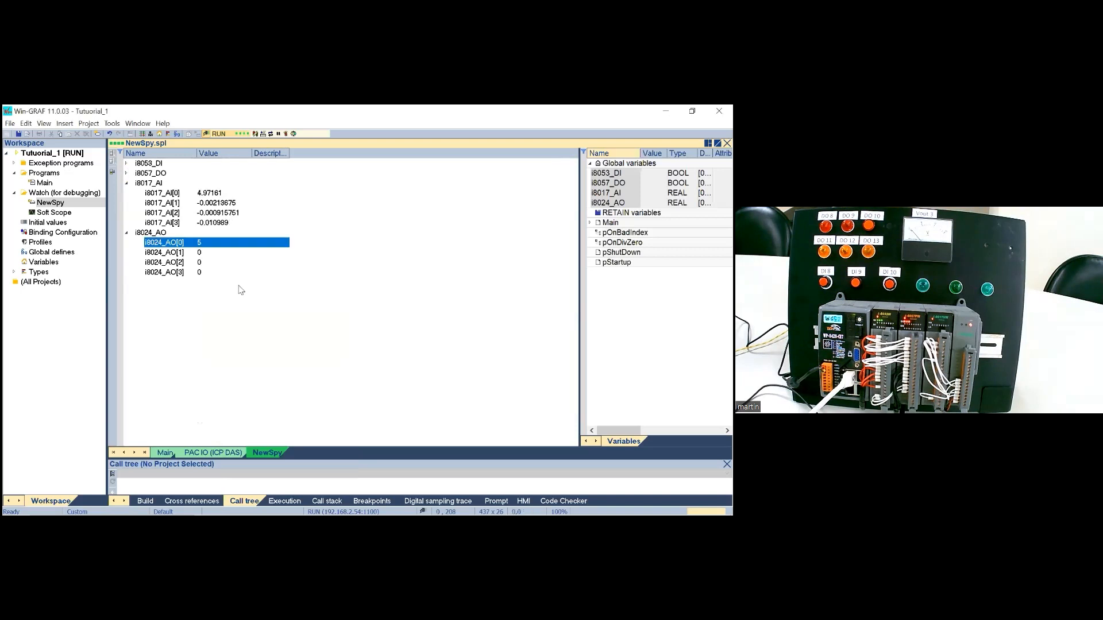
{"action": "left_click", "coordinate": [215, 193]}
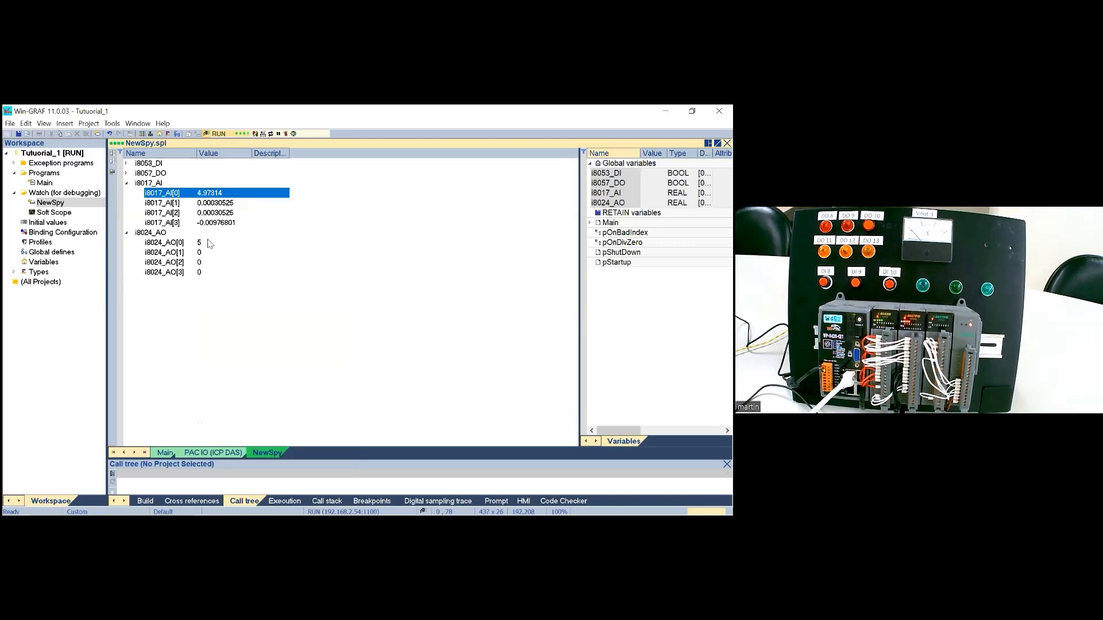
Step: Force the analog output i8024_AO[1] to -10 and check the analog input i8017_AI[1]
{"action": "double_click", "coordinate": [201, 253]}
{"action": "type", "text": "10"}
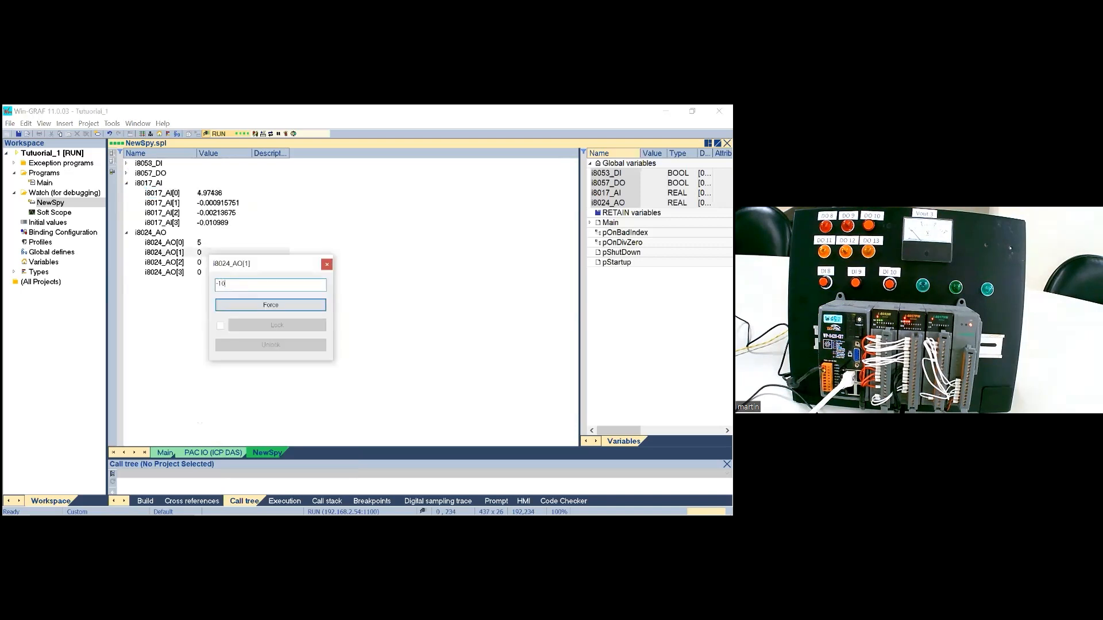
{"action": "key", "text": "Return"}
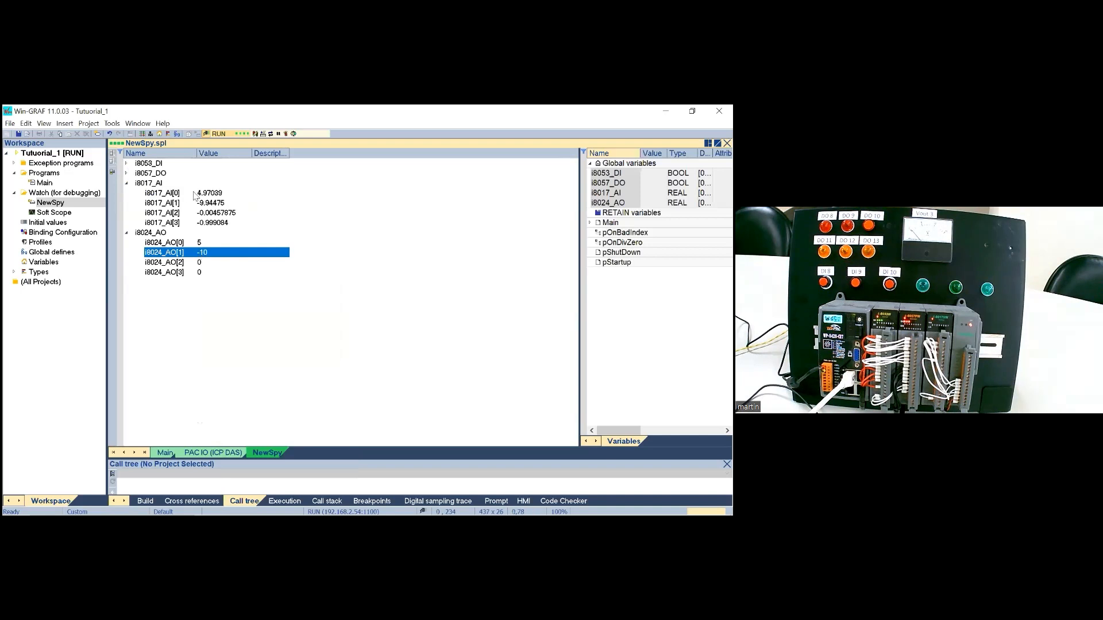
{"action": "double_click", "coordinate": [217, 204]}
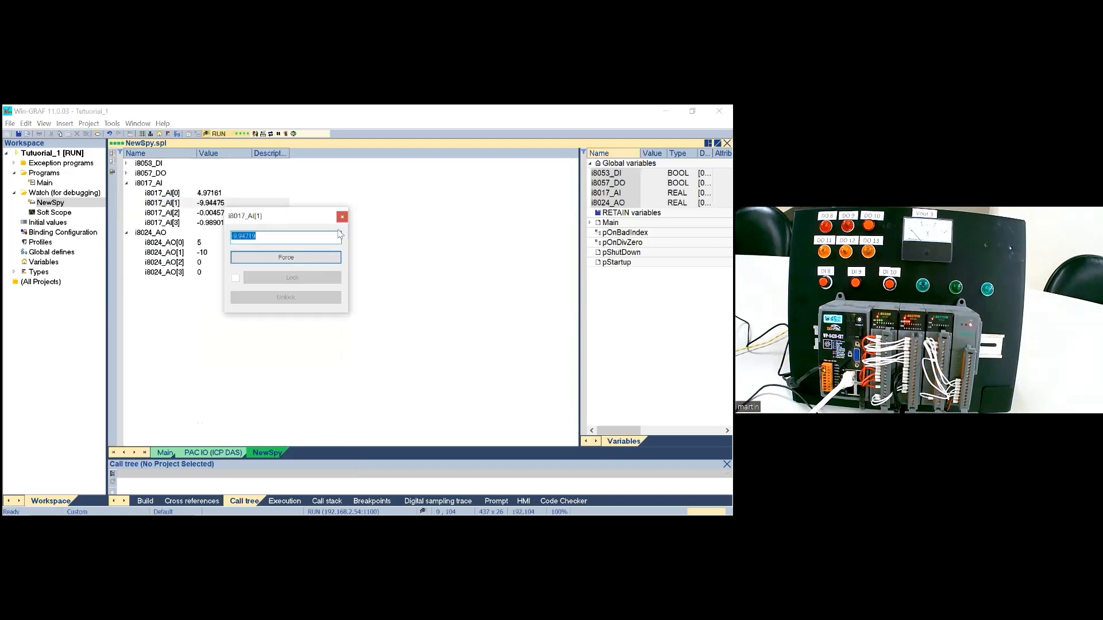
{"action": "left_click", "coordinate": [342, 216]}
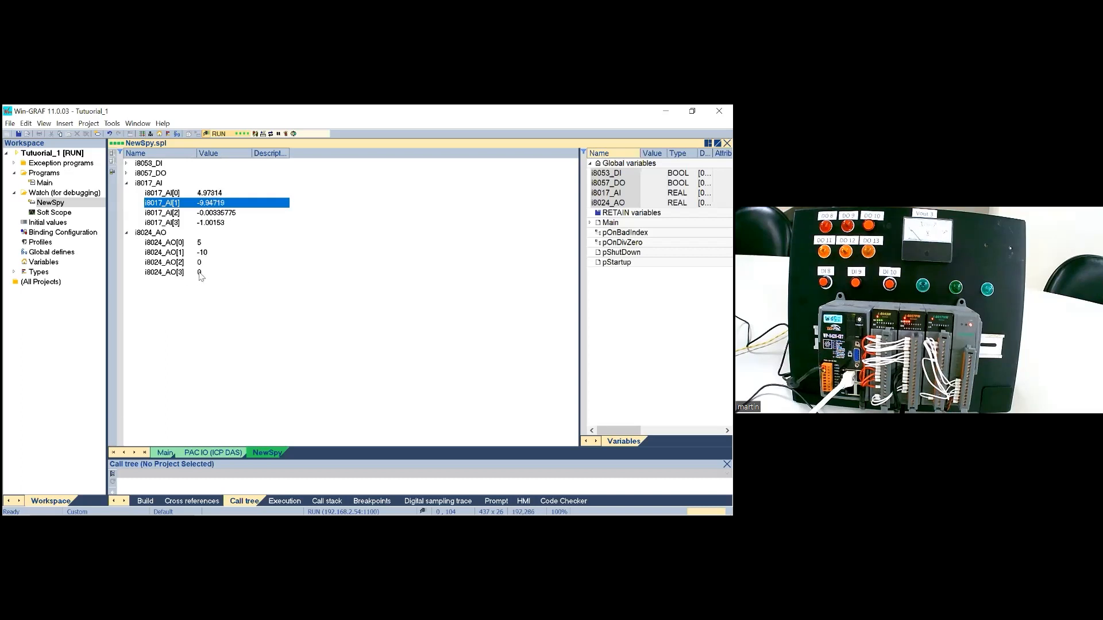
Step: Force the analog output i8024_AO[3] to 5
{"action": "double_click", "coordinate": [199, 274]}
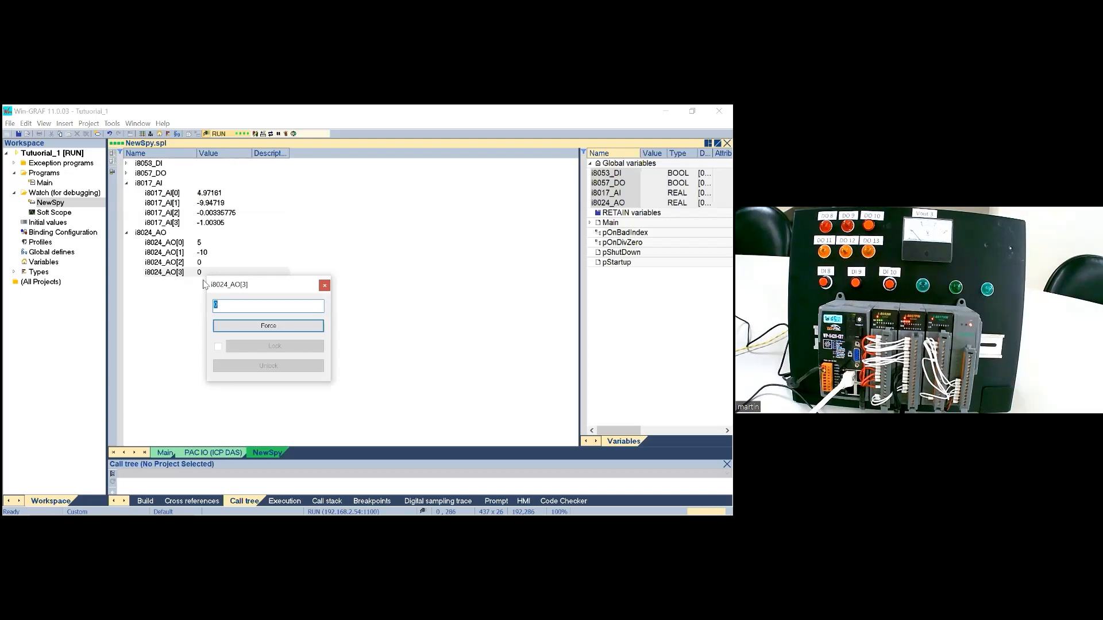
{"action": "type", "text": "5"}
{"action": "key", "text": "Return"}
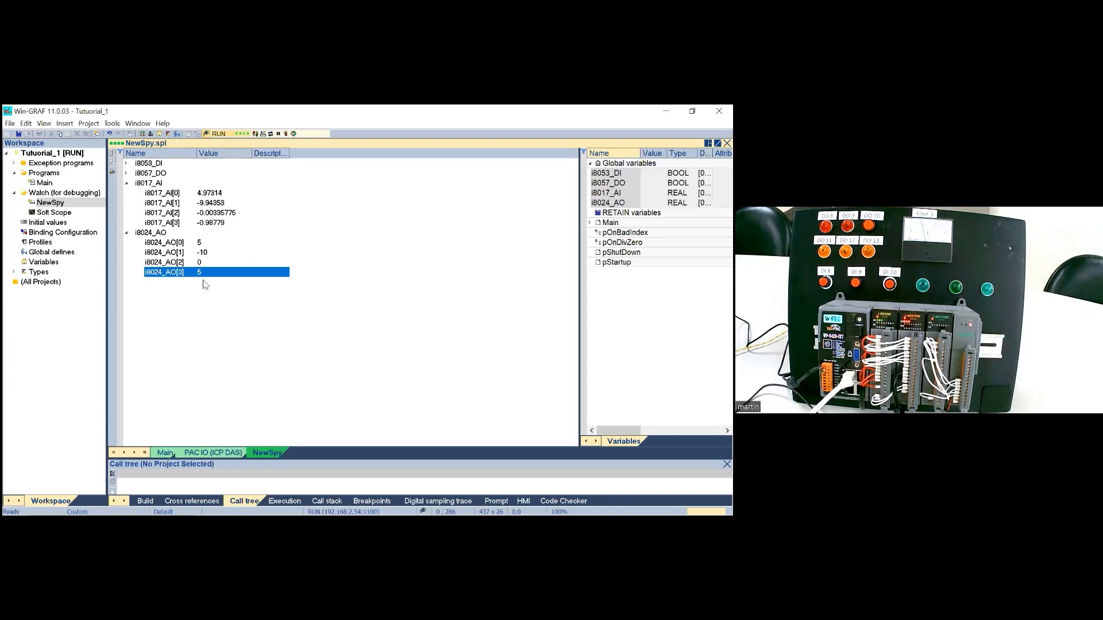
Step: Disconnect the project from the PAC and open the Main ladder program
{"action": "left_click", "coordinate": [206, 135]}
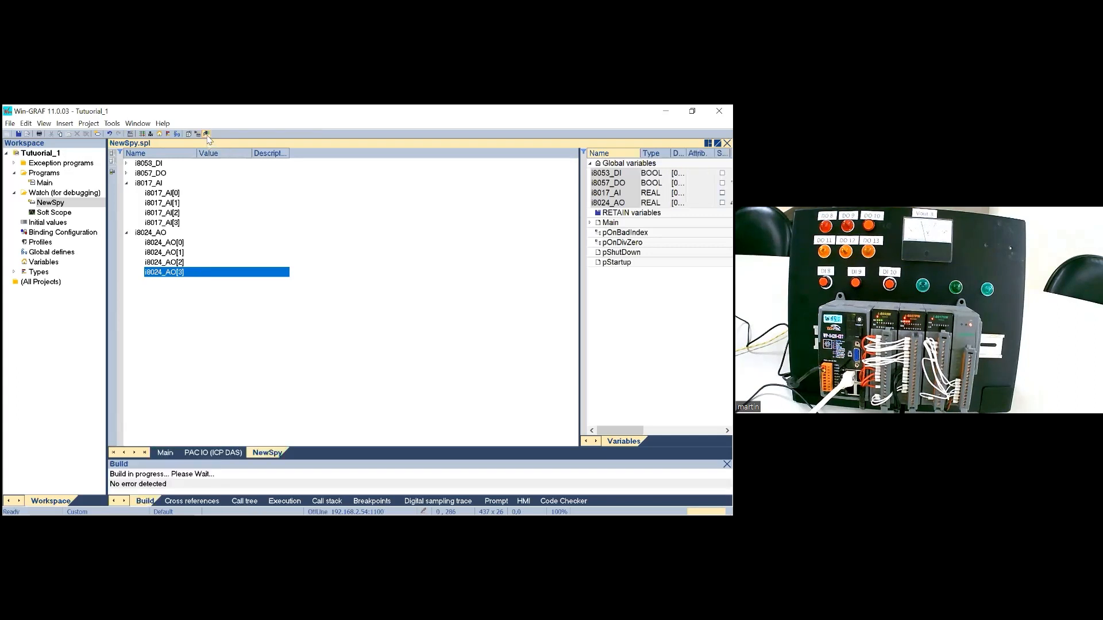
{"action": "double_click", "coordinate": [44, 182]}
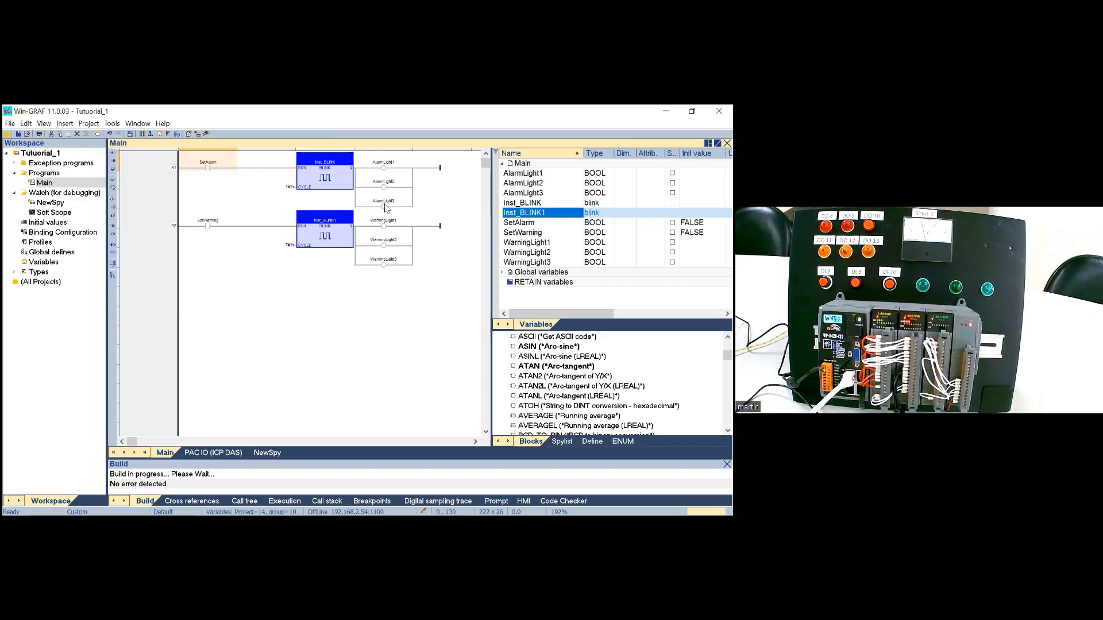
Step: Browse the variables that can be assigned to the AlarmLight1 coil in the first rung, keeping its current assignment
{"action": "double_click", "coordinate": [385, 168]}
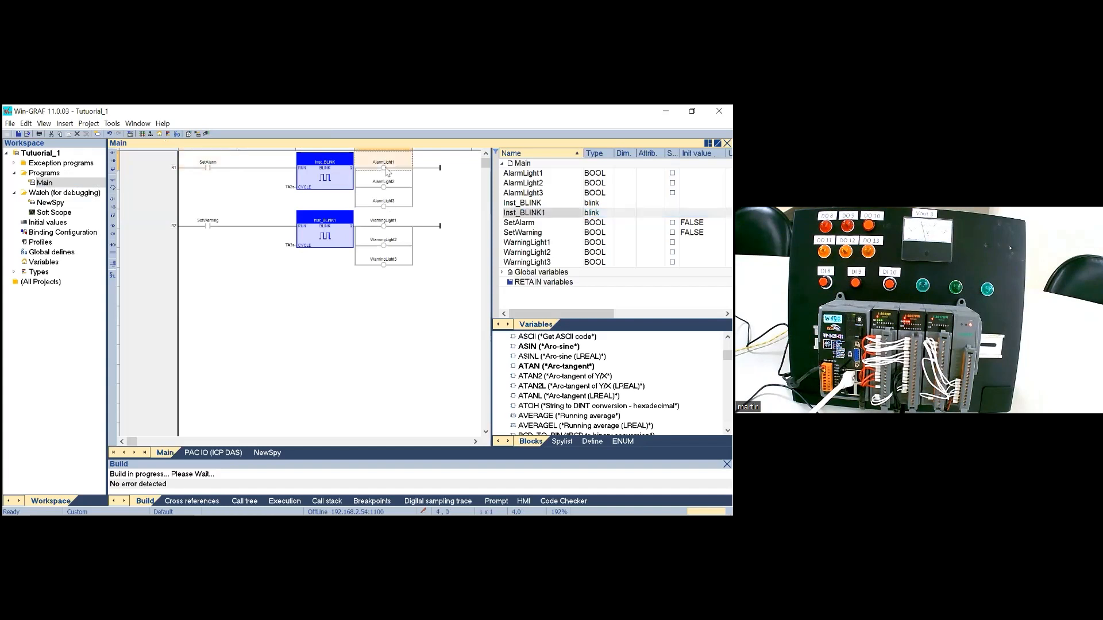
{"action": "left_click", "coordinate": [427, 206]}
{"action": "left_click", "coordinate": [427, 206]}
{"action": "left_click", "coordinate": [428, 205]}
{"action": "left_click", "coordinate": [428, 205]}
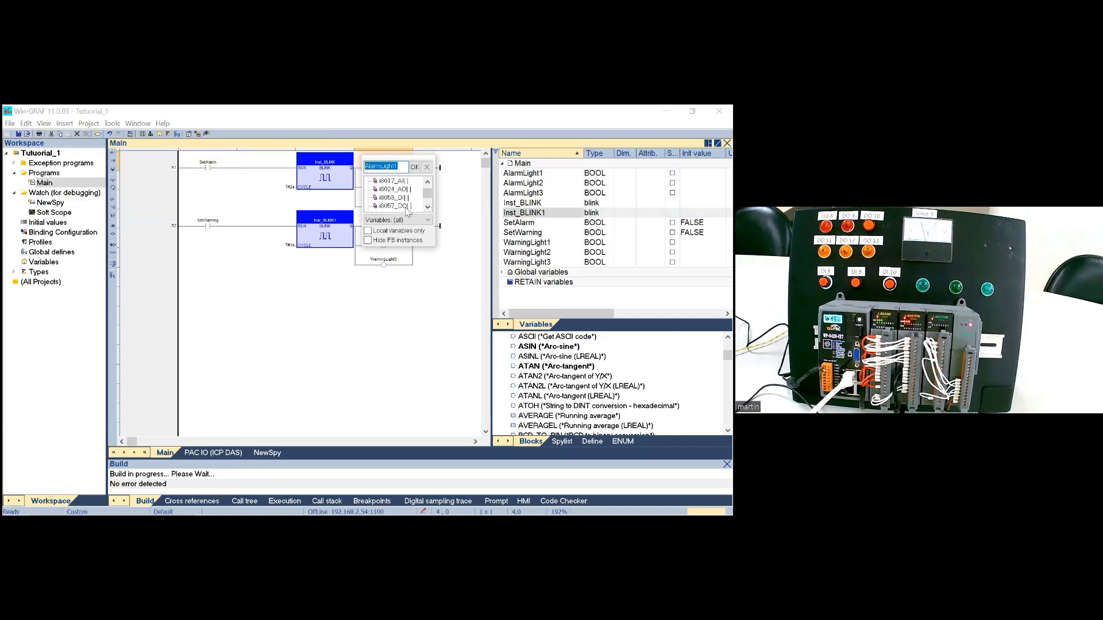
{"action": "left_click", "coordinate": [417, 166]}
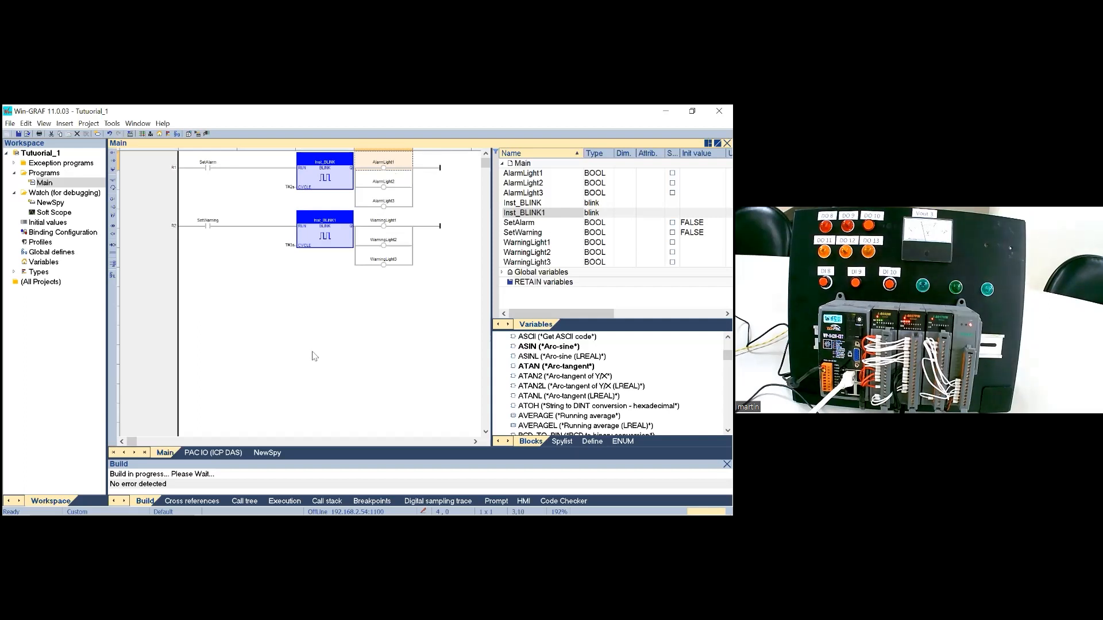
Step: Open the PAC I/O configuration and display the channel list of the I-8057 digital output module in slot 2
{"action": "left_click", "coordinate": [220, 454]}
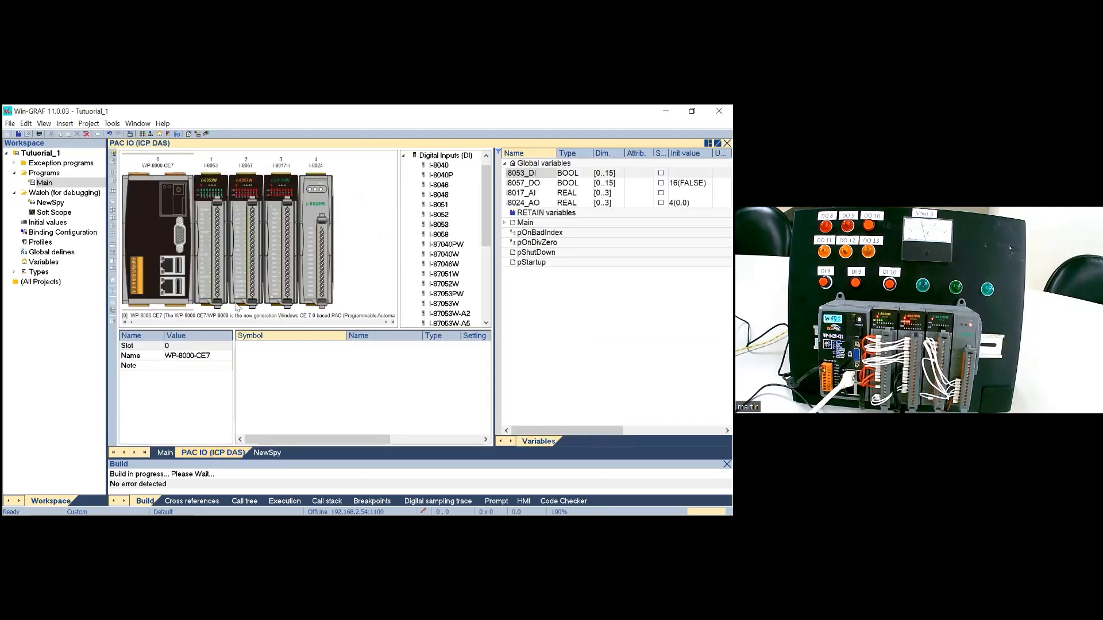
{"action": "left_click", "coordinate": [213, 270]}
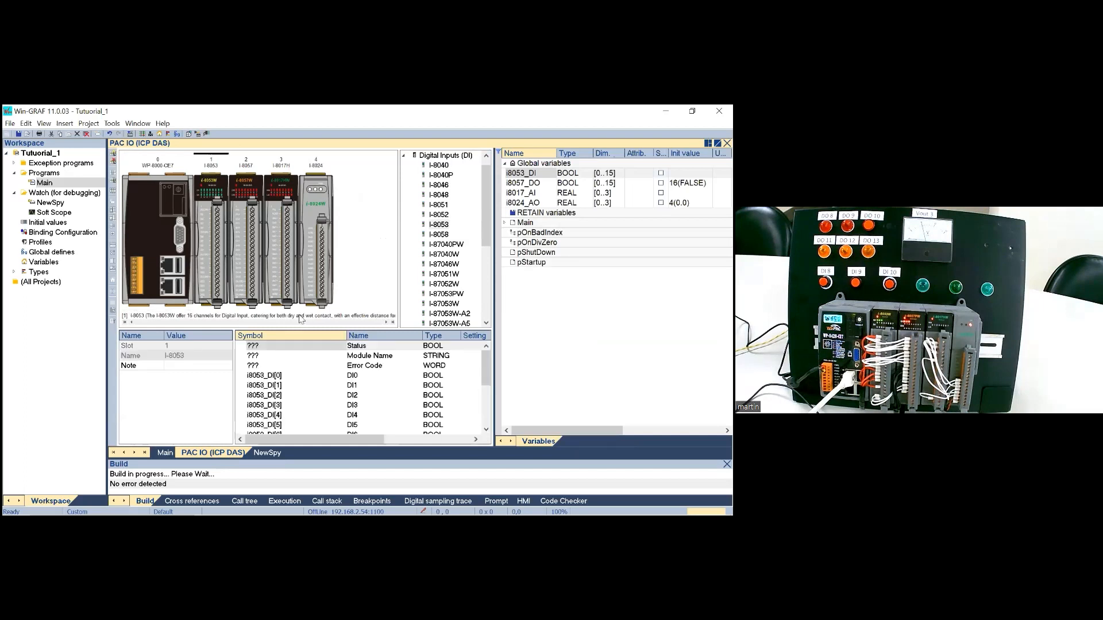
{"action": "left_click", "coordinate": [251, 265]}
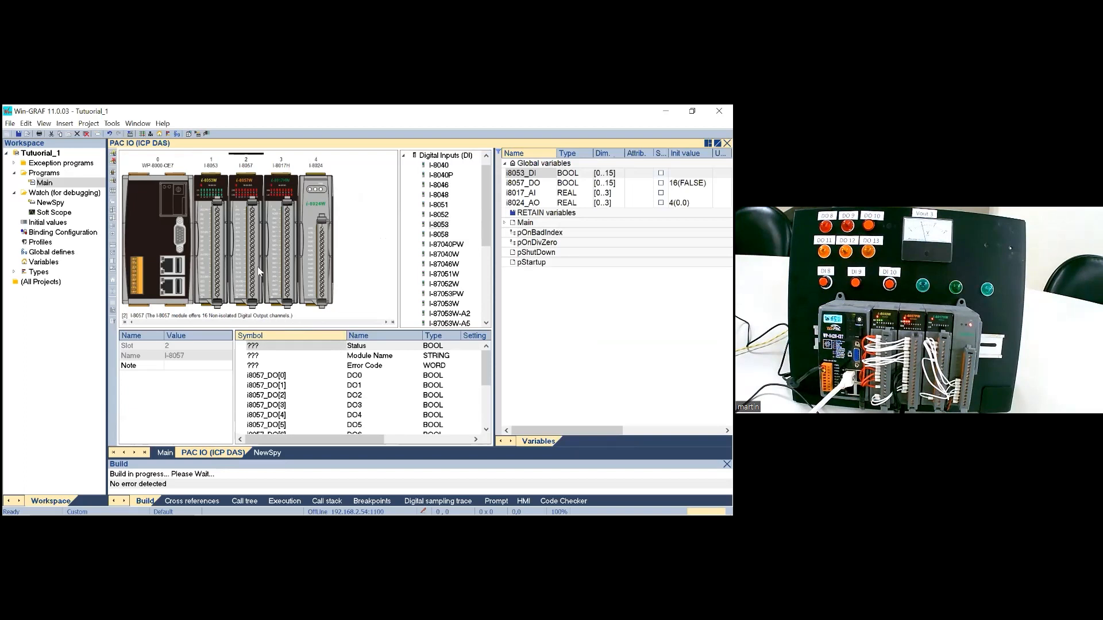
{"action": "left_click", "coordinate": [484, 363]}
{"action": "left_click_drag", "start_coordinate": [484, 363], "coordinate": [483, 376]}
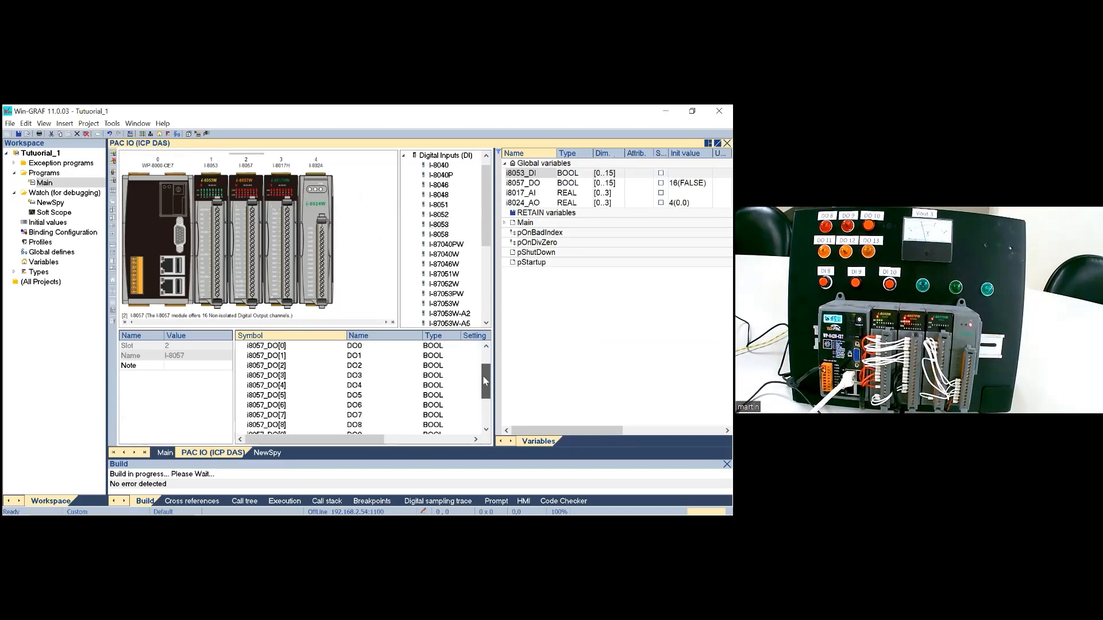
Step: Expand the Main variables, sort them by name and move AlarmLight1 through AlarmLight3 to the global variables
{"action": "left_click", "coordinate": [505, 223]}
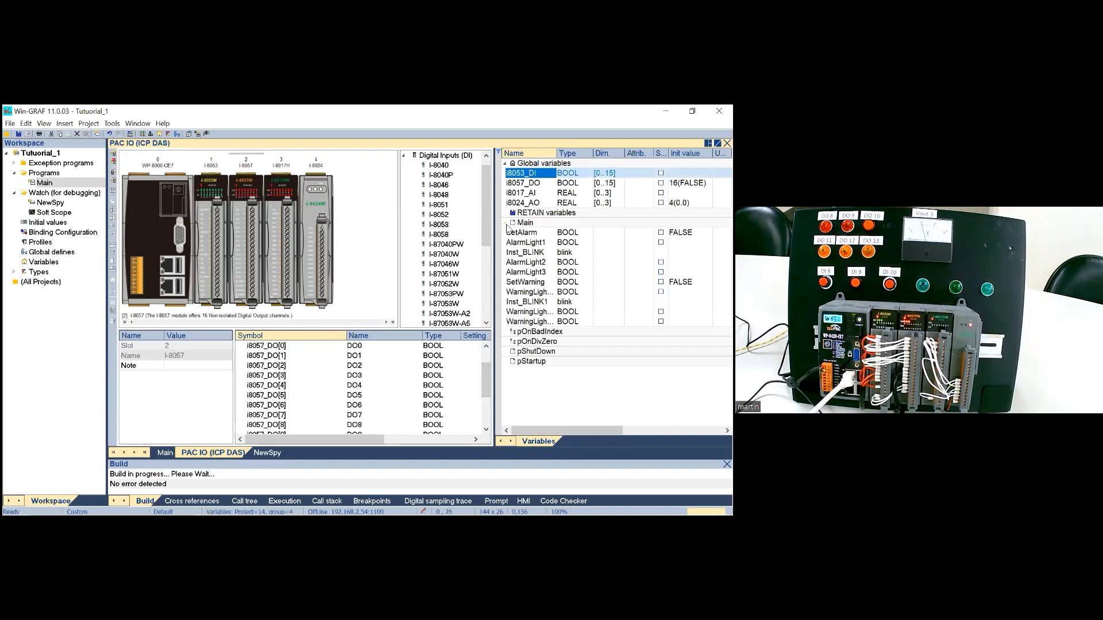
{"action": "left_click", "coordinate": [524, 154]}
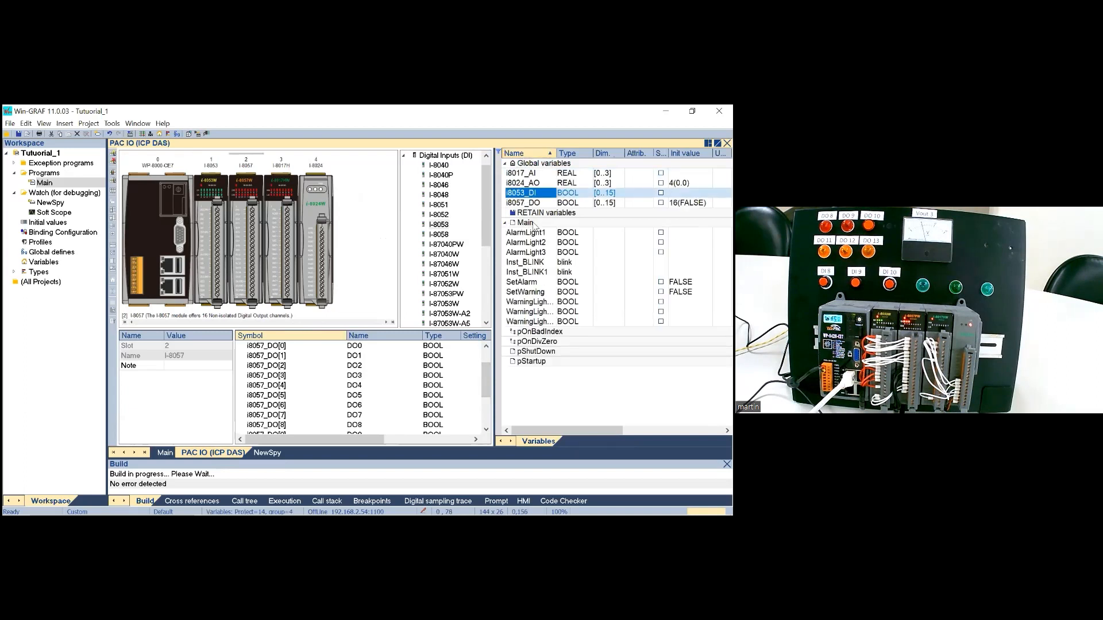
{"action": "left_click", "coordinate": [529, 234]}
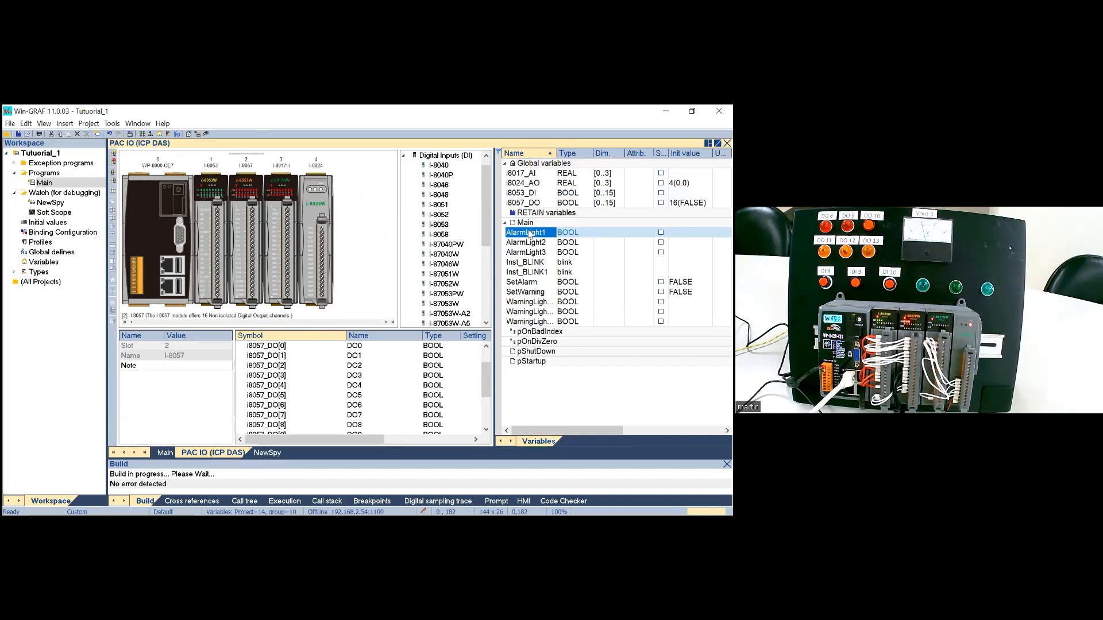
{"action": "left_click_drag", "start_coordinate": [529, 233], "coordinate": [524, 256]}
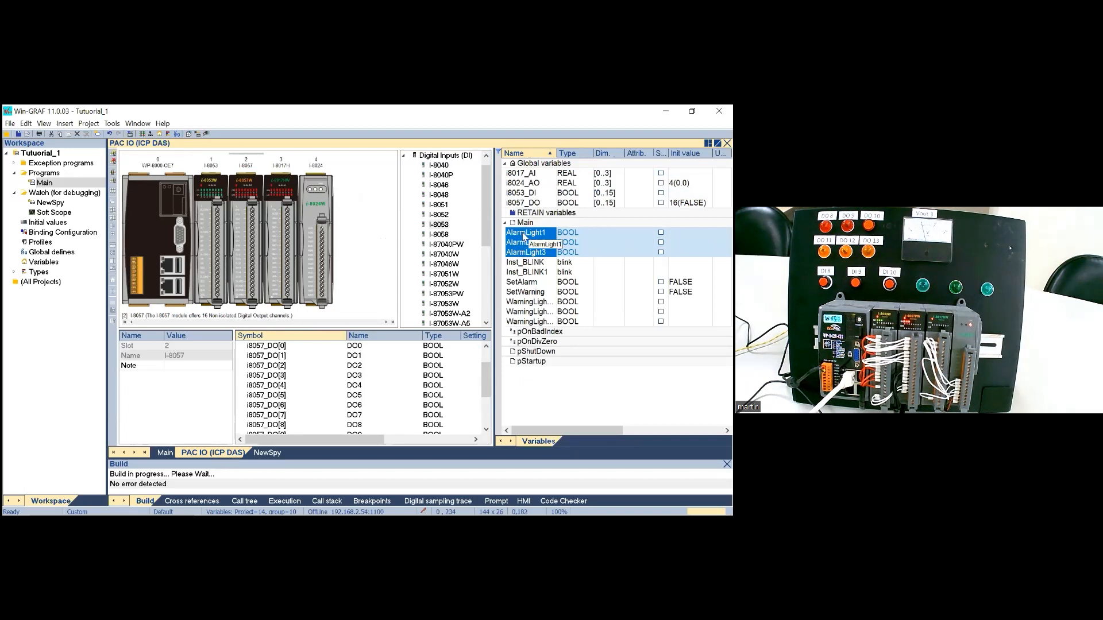
{"action": "left_click_drag", "start_coordinate": [524, 236], "coordinate": [529, 212]}
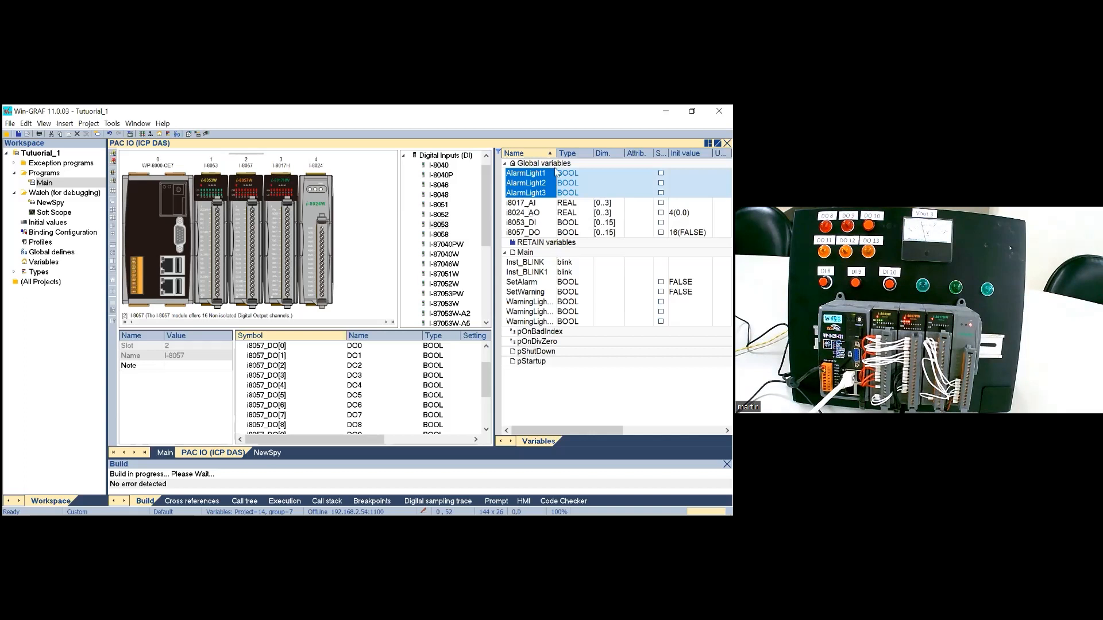
Step: Widen the variable name column and move WarningLight1 through WarningLight3 from Main to the global variables
{"action": "double_click", "coordinate": [556, 154]}
{"action": "left_click_drag", "start_coordinate": [556, 154], "coordinate": [574, 154]}
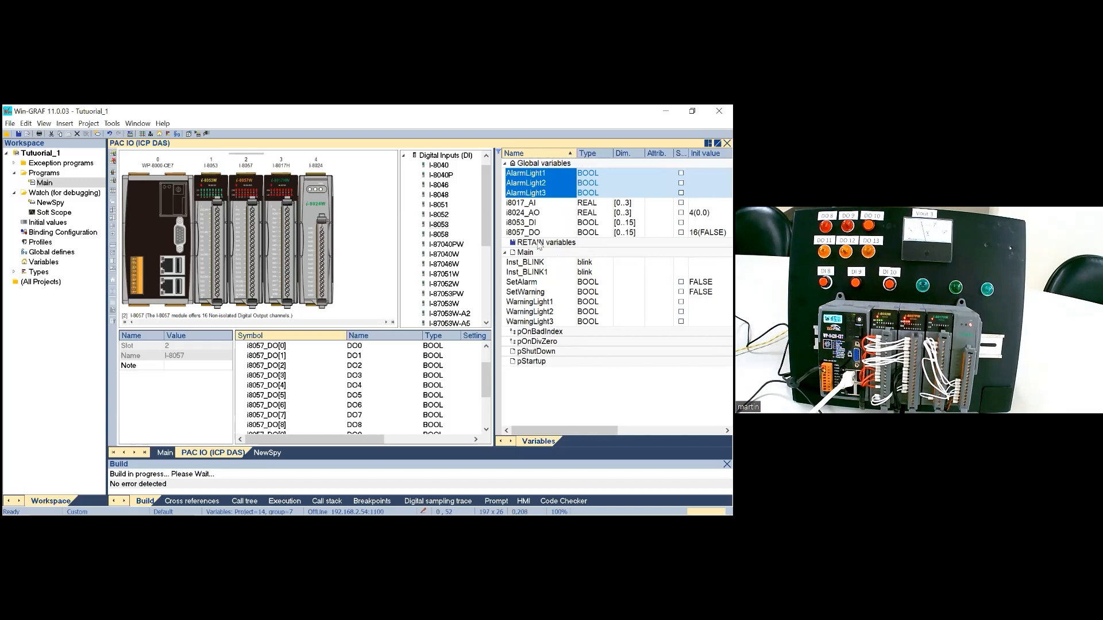
{"action": "left_click", "coordinate": [522, 303]}
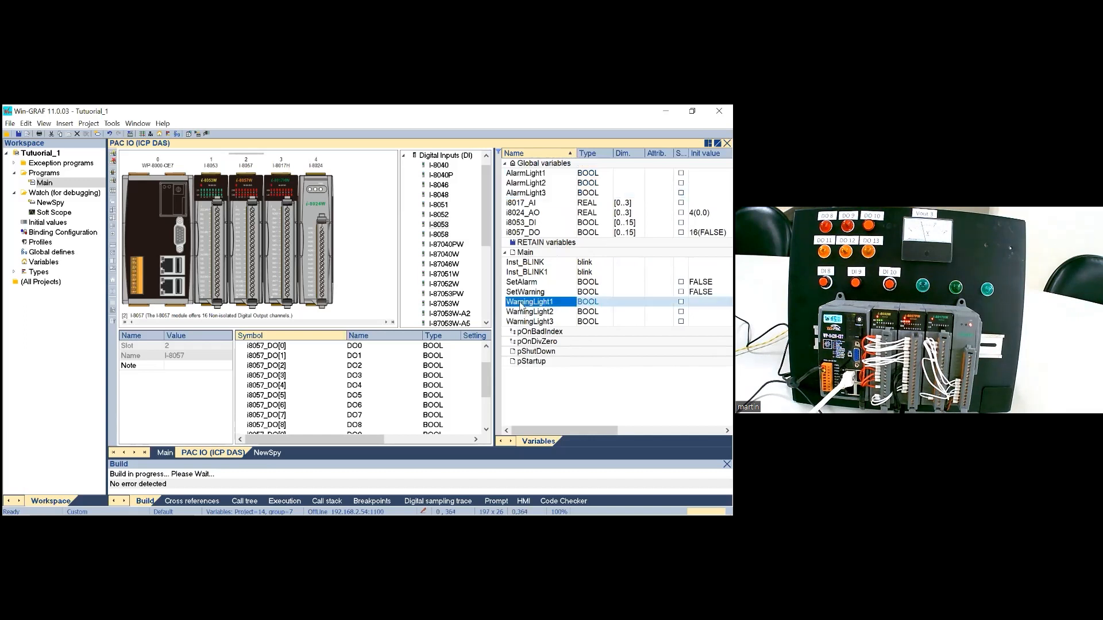
{"action": "left_click", "coordinate": [522, 325], "text": "shift"}
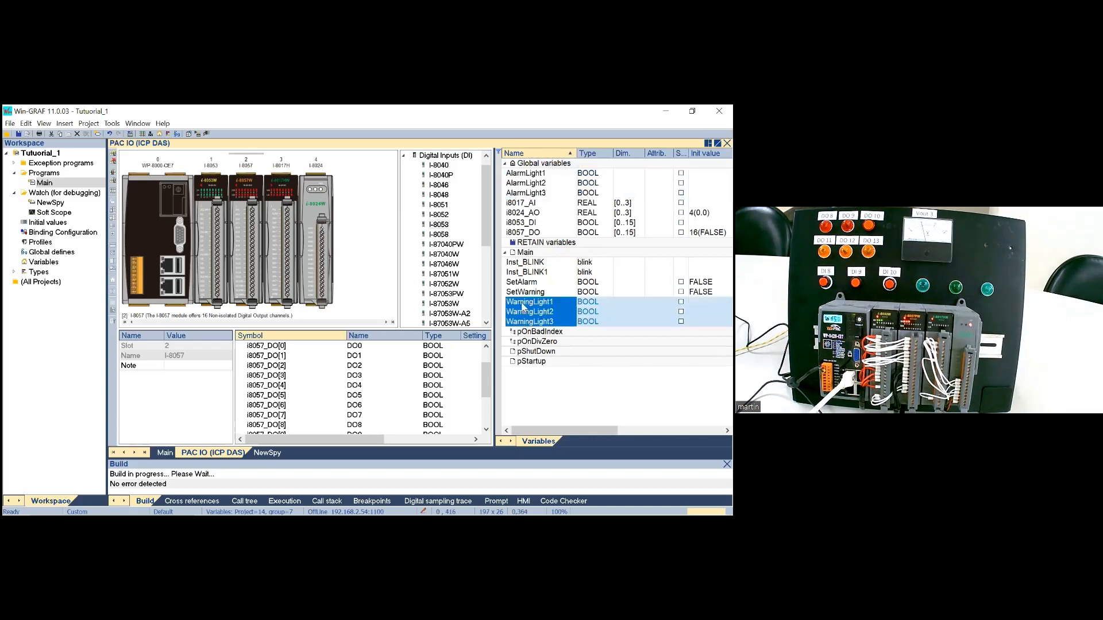
{"action": "left_click_drag", "start_coordinate": [523, 306], "coordinate": [541, 212]}
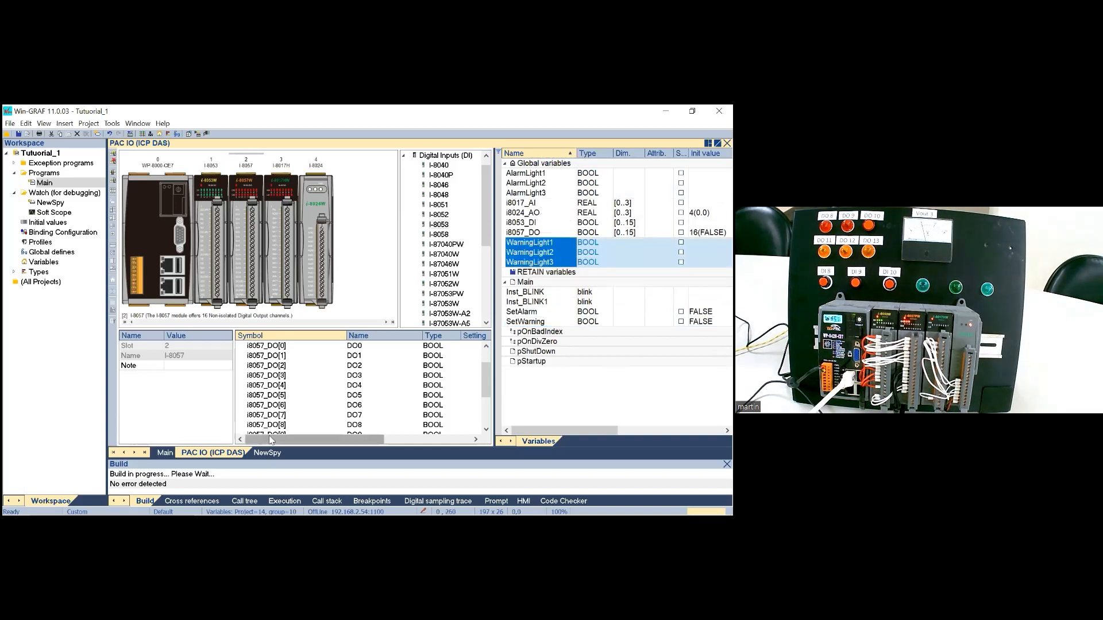
Step: Link AlarmLight1, AlarmLight2 and AlarmLight3 to channels DO8, DO9 and DO10 of the I-8057 module
{"action": "left_click", "coordinate": [169, 452]}
{"action": "left_click", "coordinate": [212, 453]}
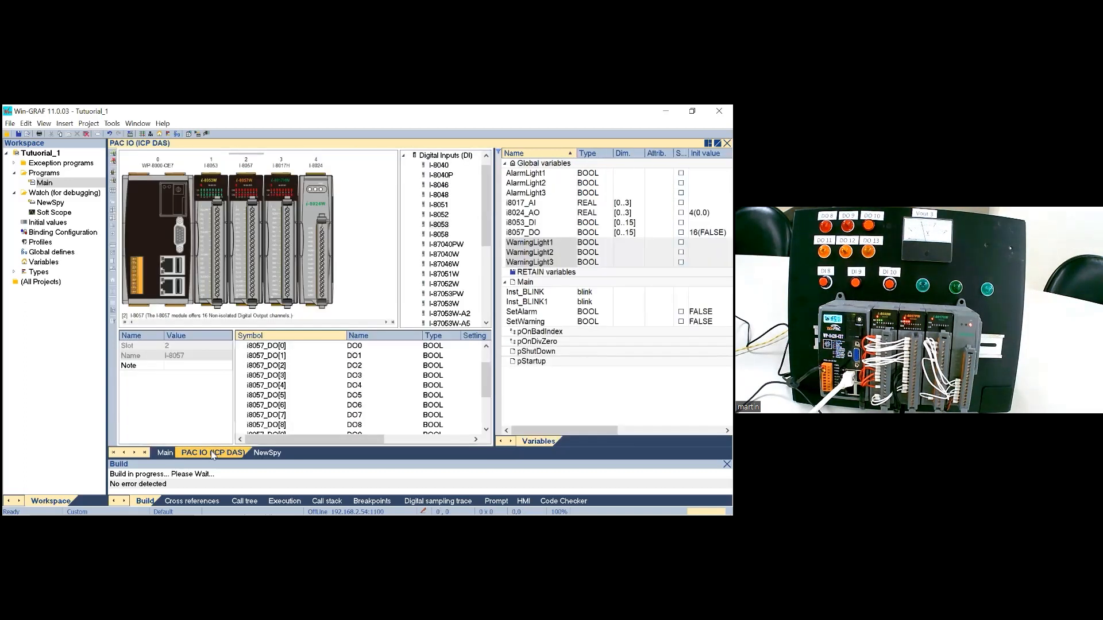
{"action": "left_click", "coordinate": [512, 175]}
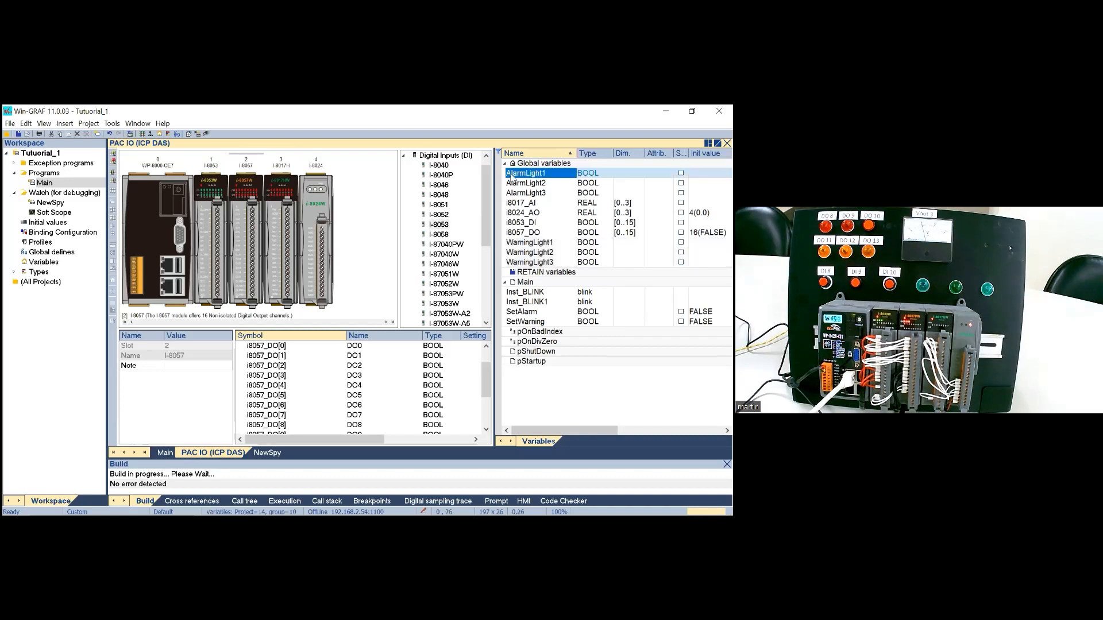
{"action": "left_click", "coordinate": [517, 194], "text": "shift"}
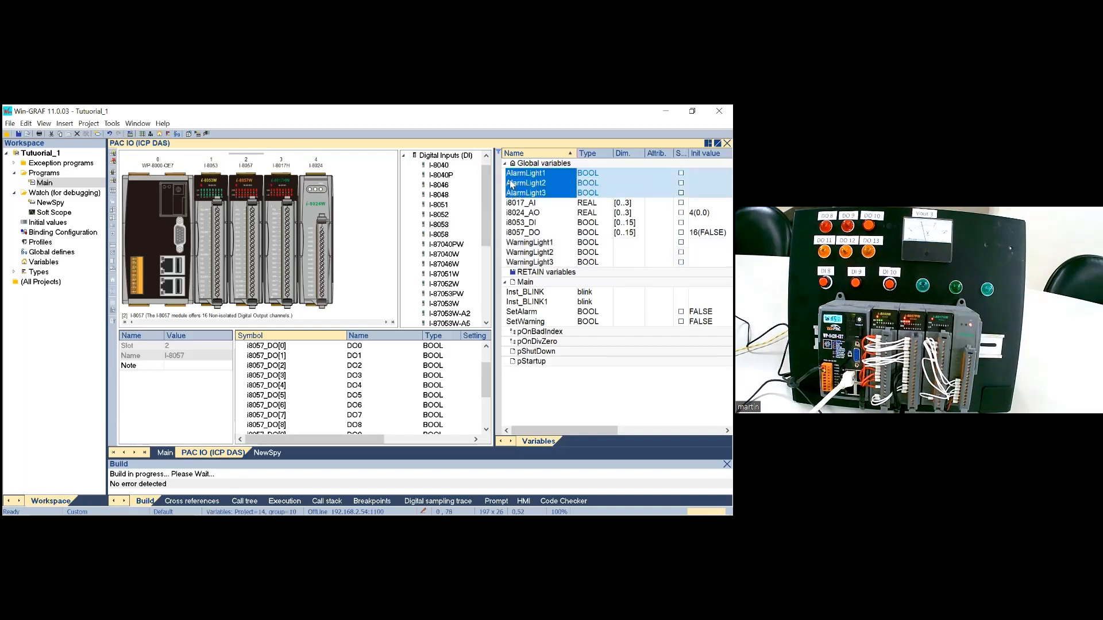
{"action": "left_click_drag", "start_coordinate": [512, 179], "coordinate": [316, 368]}
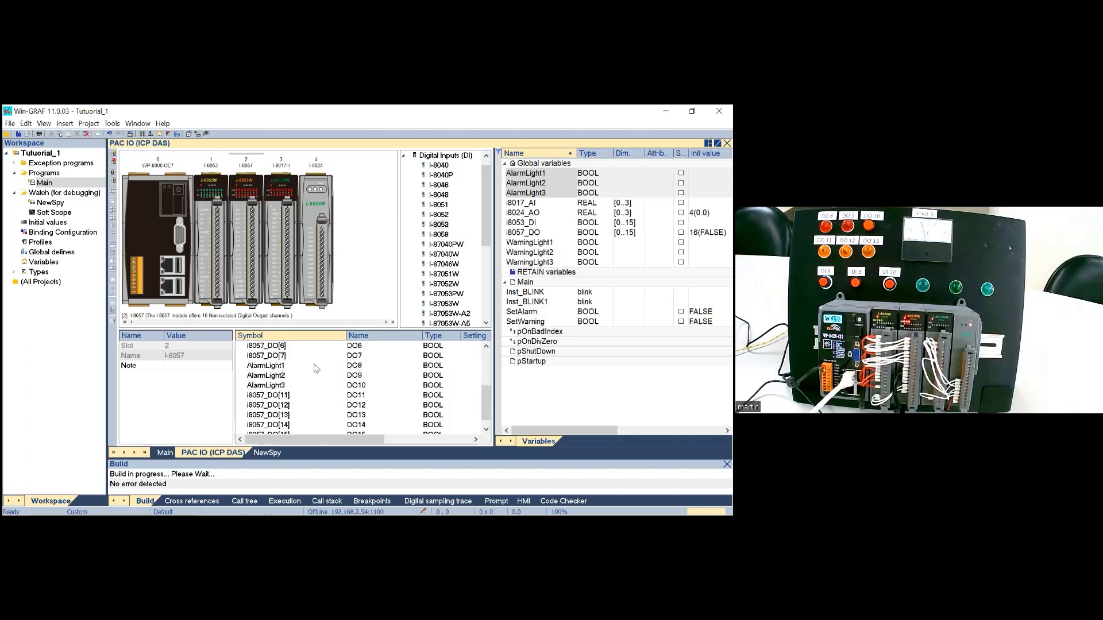
Step: Link WarningLight1, WarningLight2 and WarningLight3 to I-8057 channels DO11, DO12 and DO13, and return to the Main program
{"action": "left_click", "coordinate": [518, 246]}
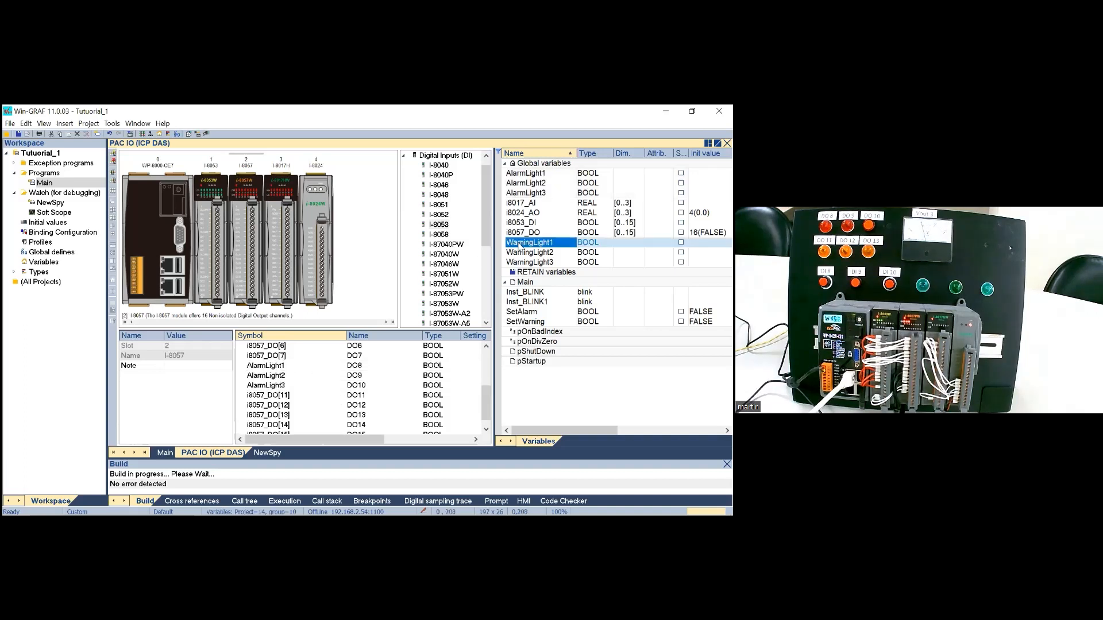
{"action": "left_click", "coordinate": [520, 263], "text": "shift"}
{"action": "left_click_drag", "start_coordinate": [516, 247], "coordinate": [283, 409]}
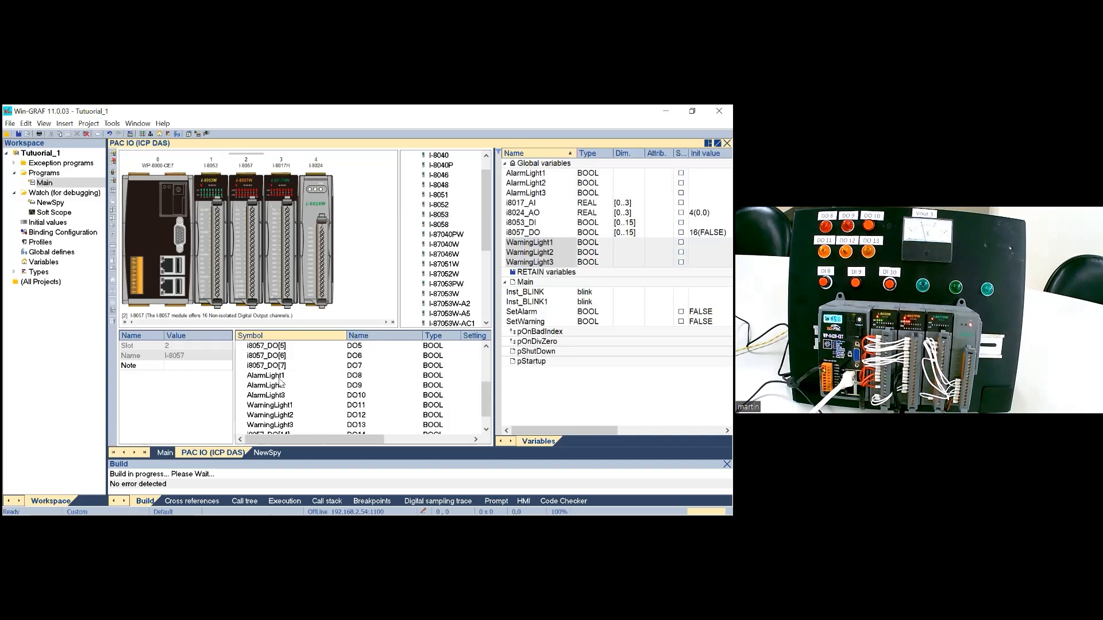
{"action": "left_click", "coordinate": [281, 377]}
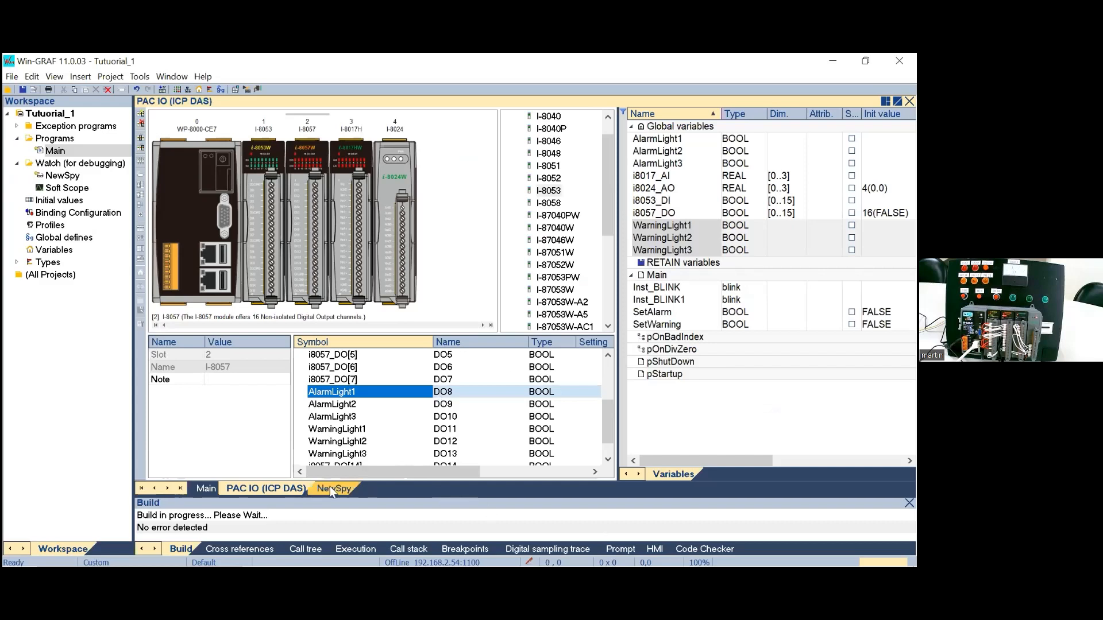
{"action": "left_click", "coordinate": [207, 489]}
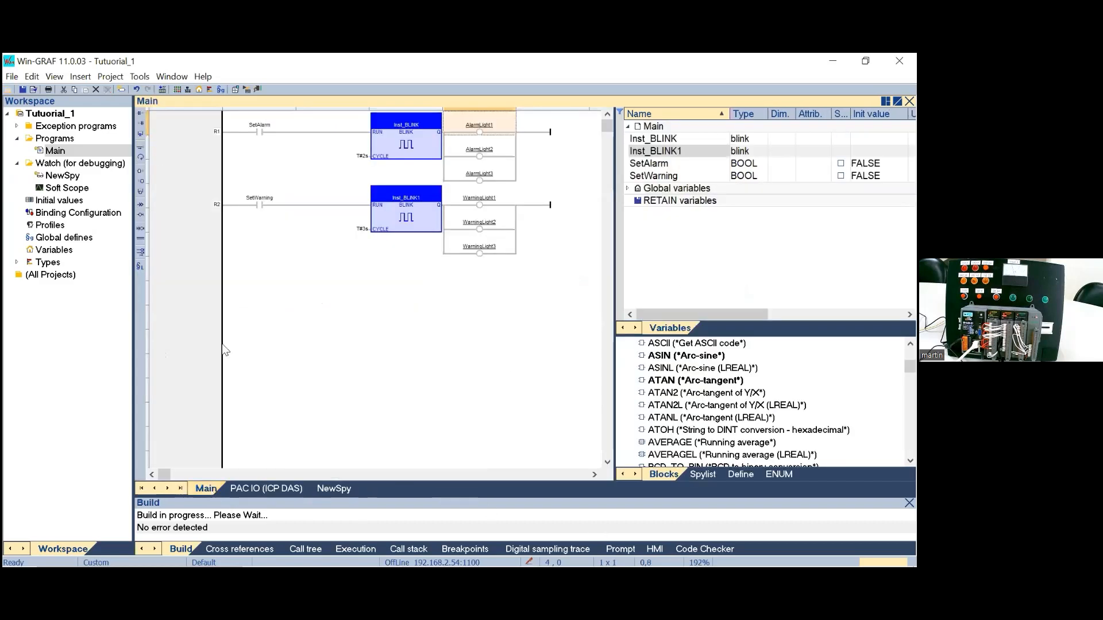
Step: Build the startup project and go online with the PAC to run it
{"action": "left_click", "coordinate": [235, 90]}
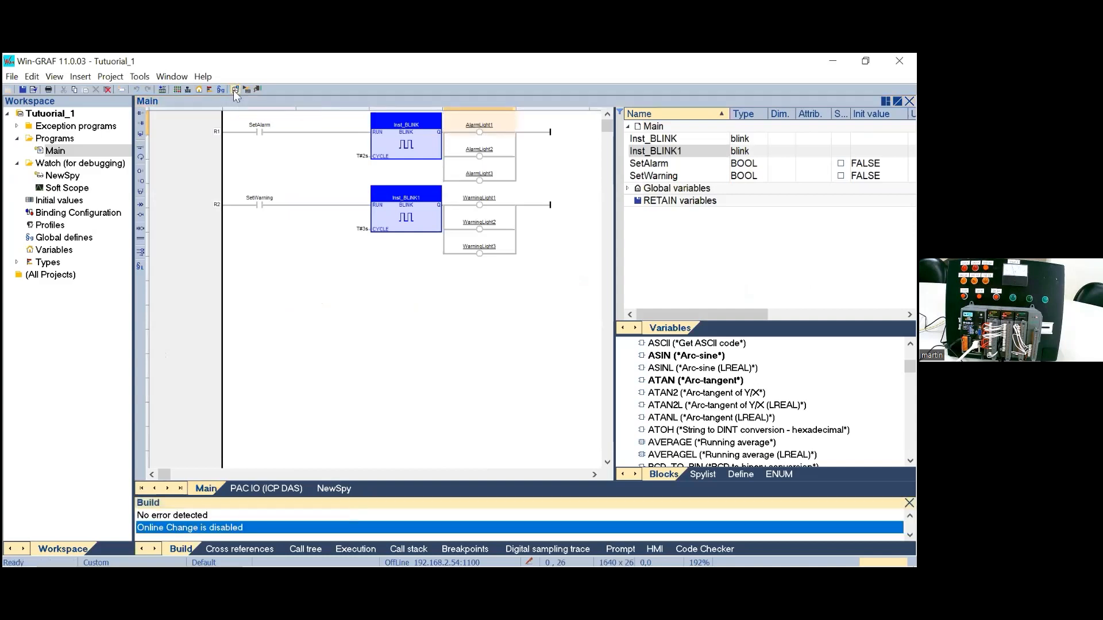
{"action": "left_click", "coordinate": [165, 89]}
{"action": "left_click", "coordinate": [447, 390]}
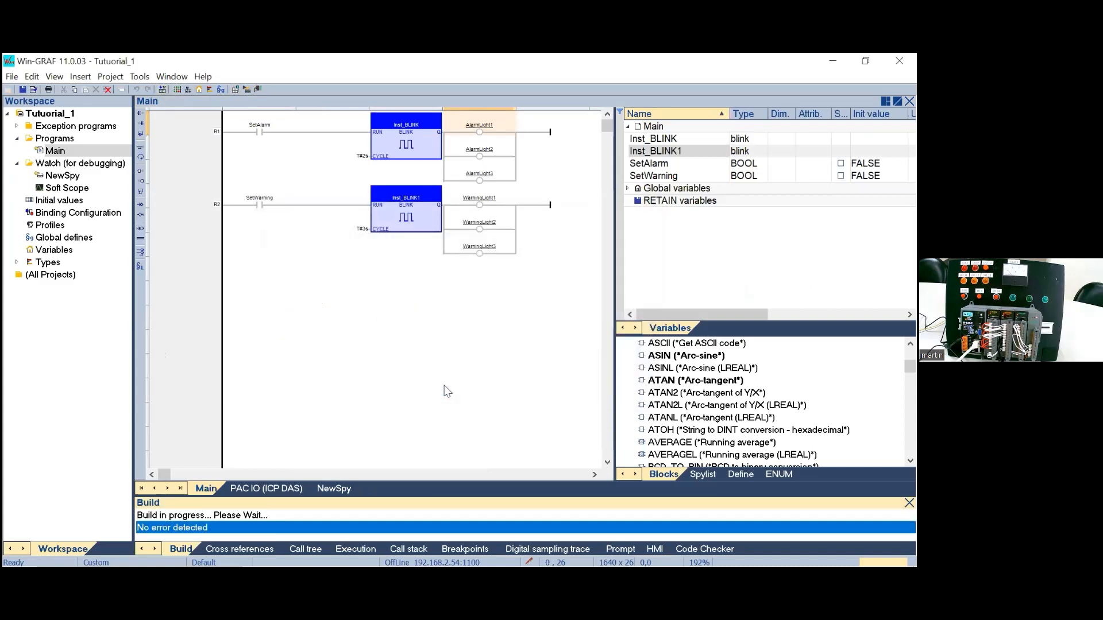
{"action": "left_click", "coordinate": [258, 89]}
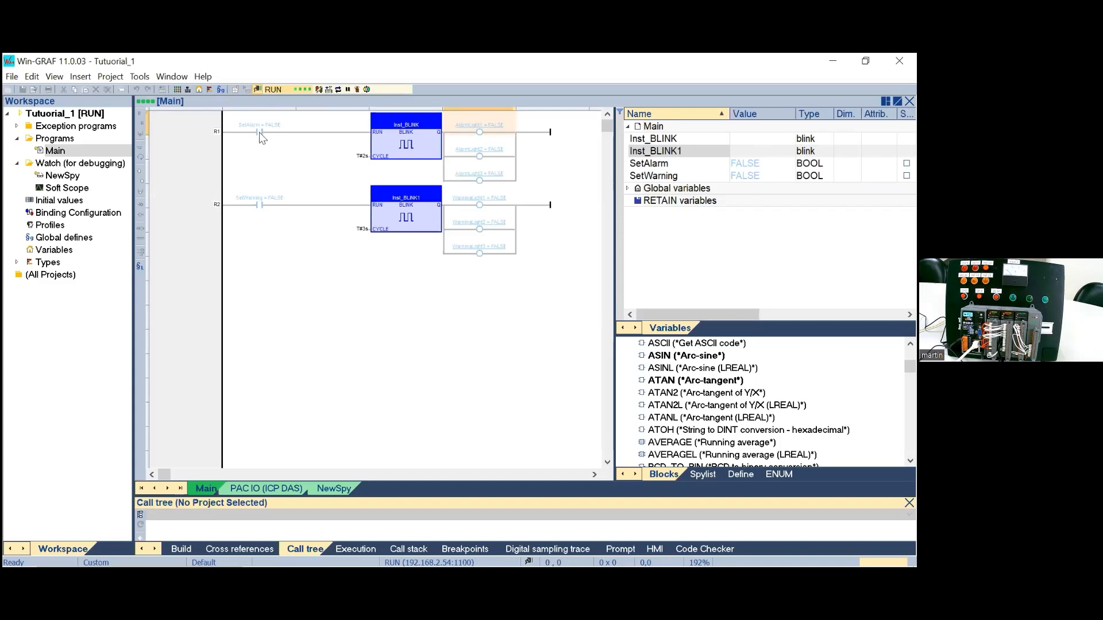
Step: Set the SetAlarm and SetWarning contacts in the running Main program to TRUE
{"action": "double_click", "coordinate": [260, 132]}
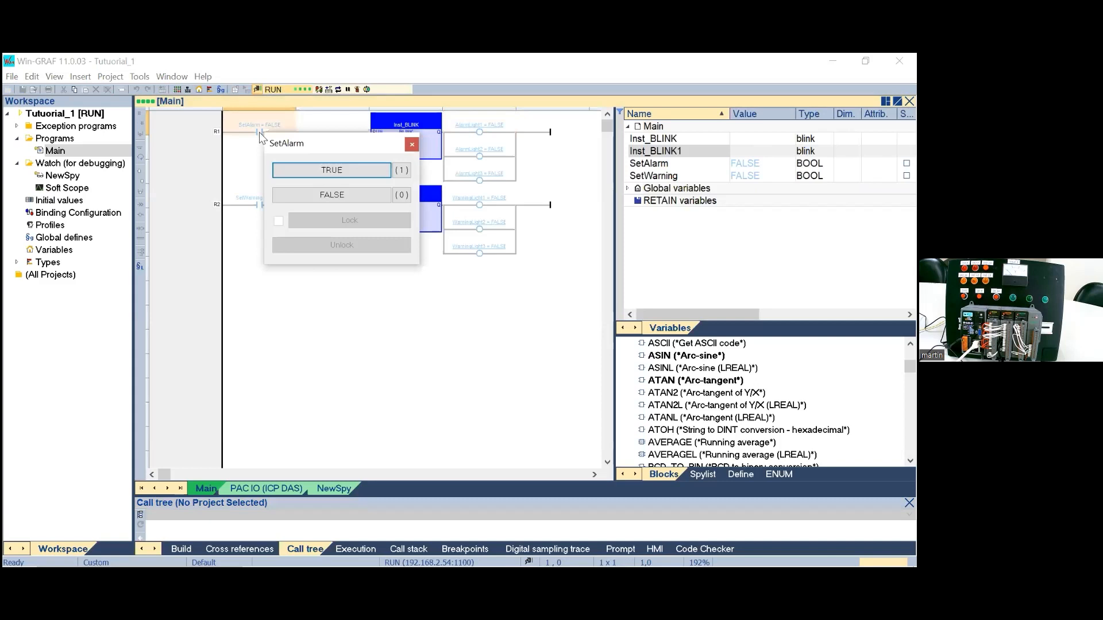
{"action": "left_click", "coordinate": [314, 170]}
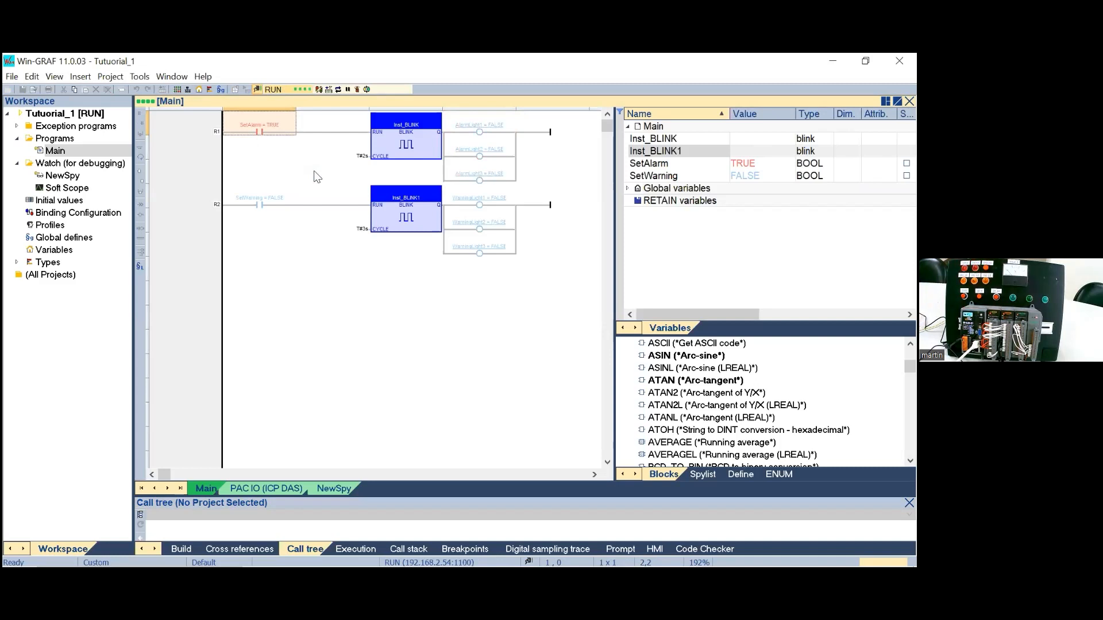
{"action": "double_click", "coordinate": [261, 205]}
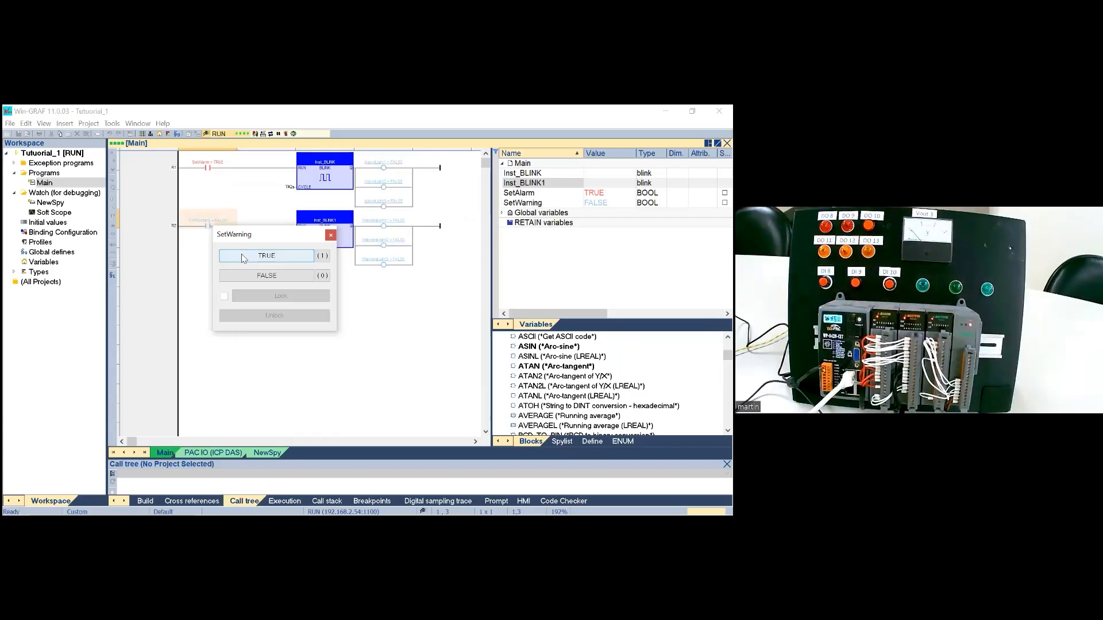
{"action": "left_click", "coordinate": [243, 258]}
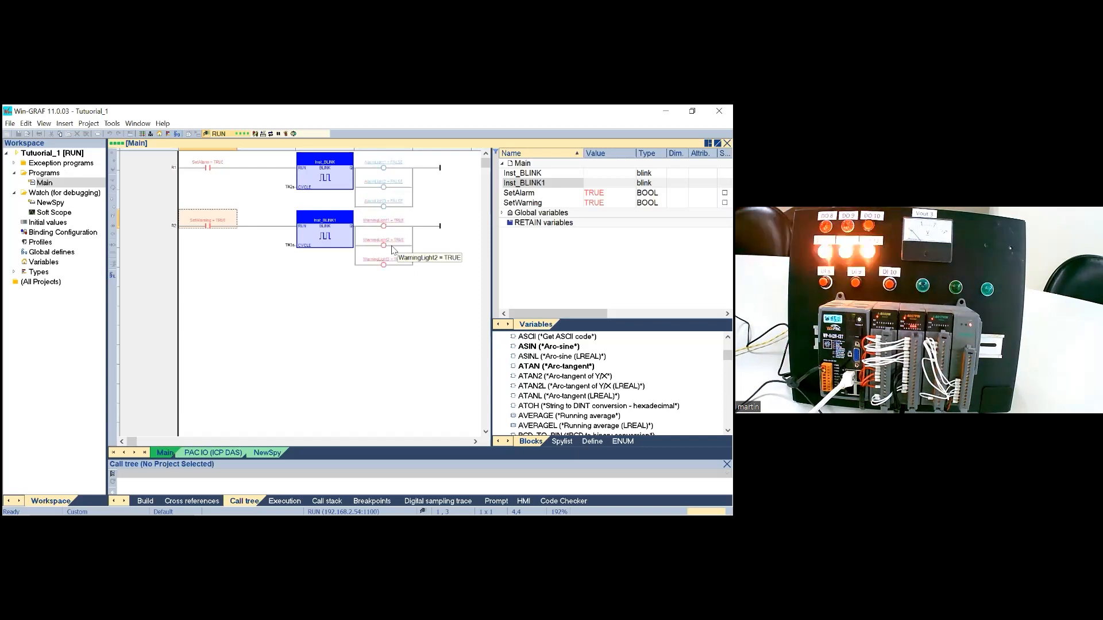
Step: Open the Soft Scope, expand its global variables, widen the name column and sort the variables by name
{"action": "double_click", "coordinate": [65, 213]}
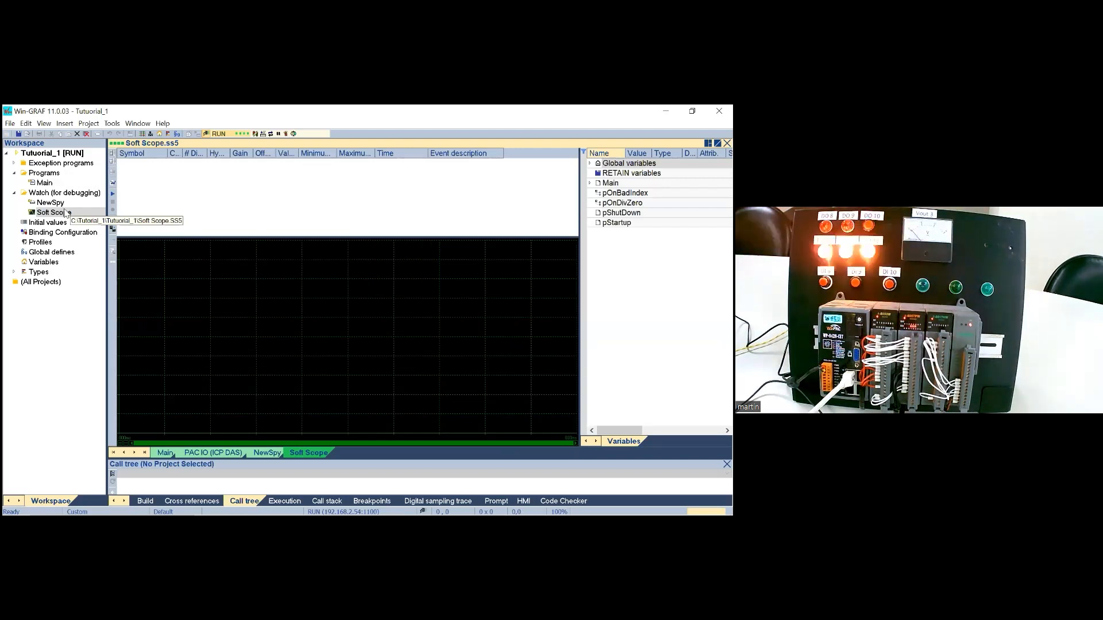
{"action": "left_click", "coordinate": [590, 165]}
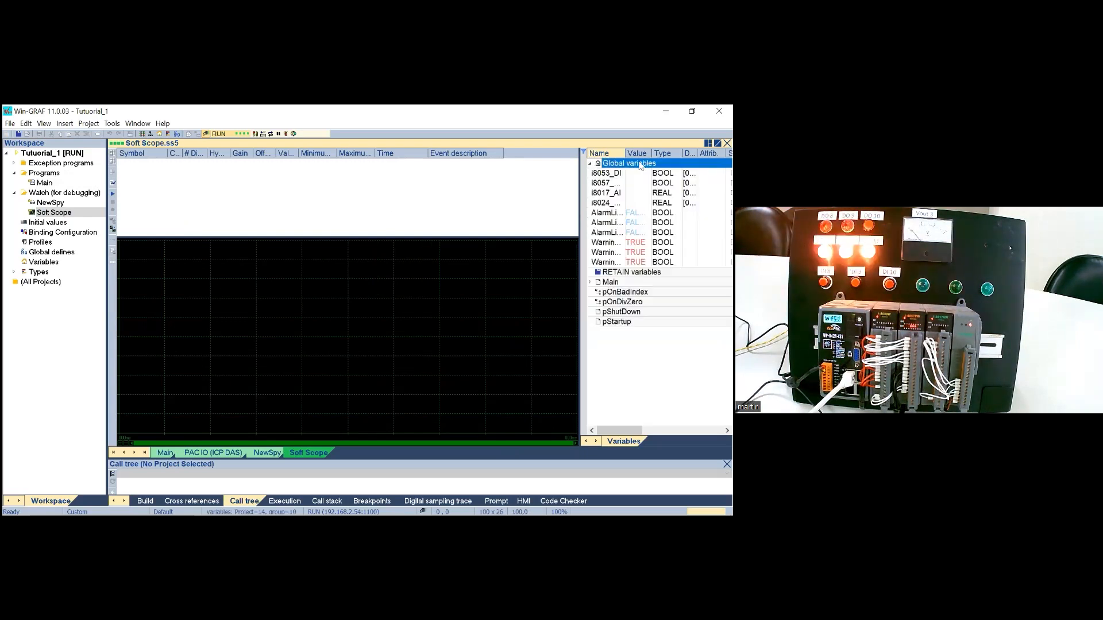
{"action": "left_click_drag", "start_coordinate": [625, 154], "coordinate": [650, 153]}
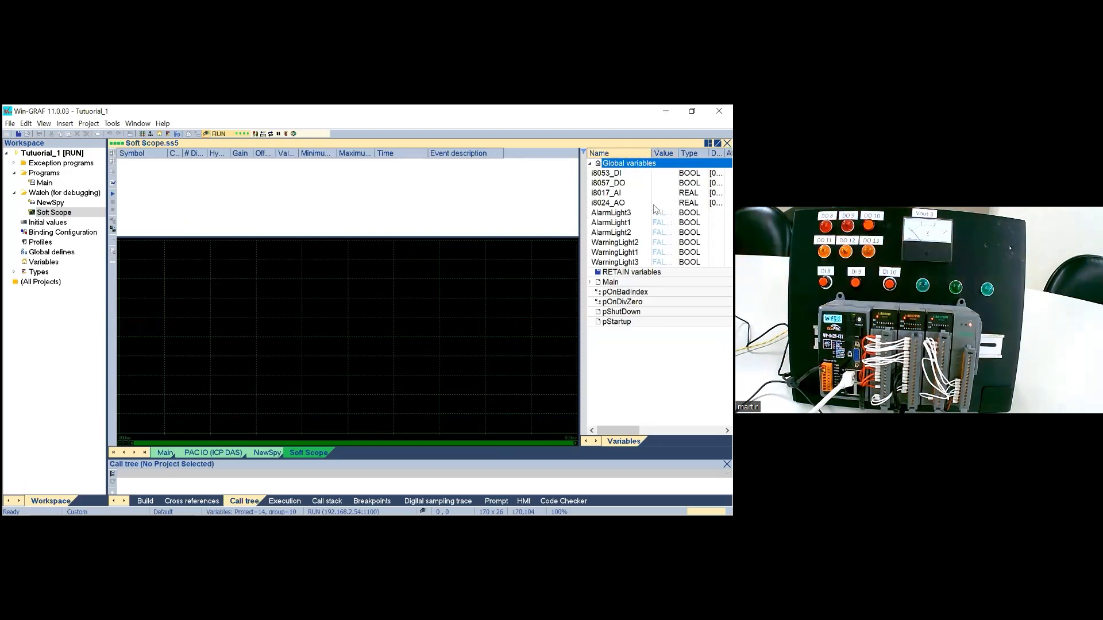
{"action": "left_click", "coordinate": [618, 215]}
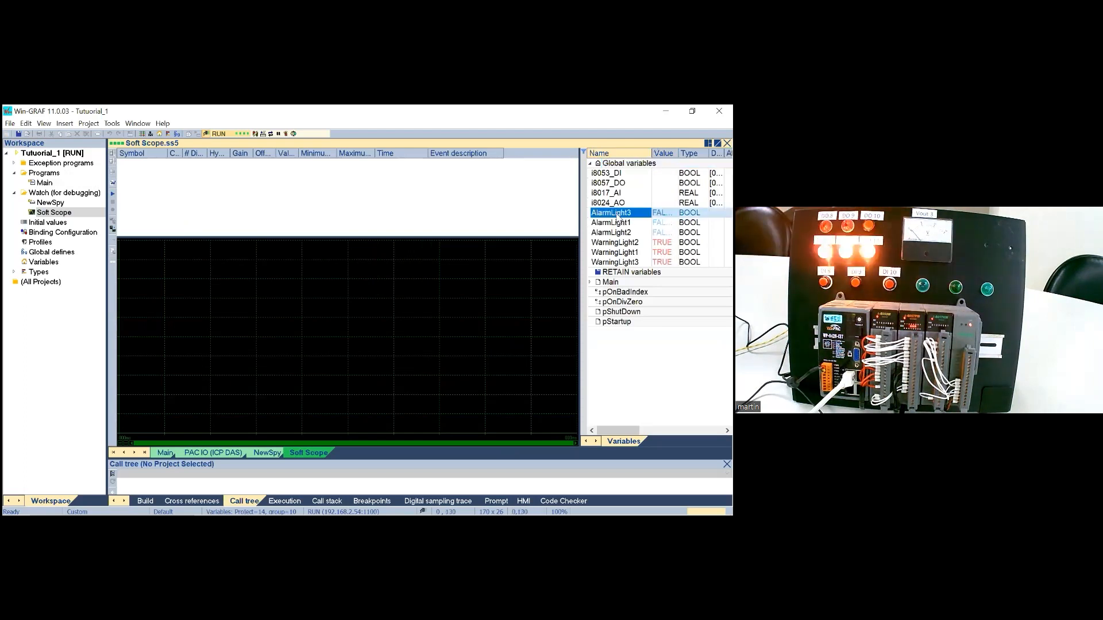
{"action": "left_click", "coordinate": [619, 225], "text": "shift"}
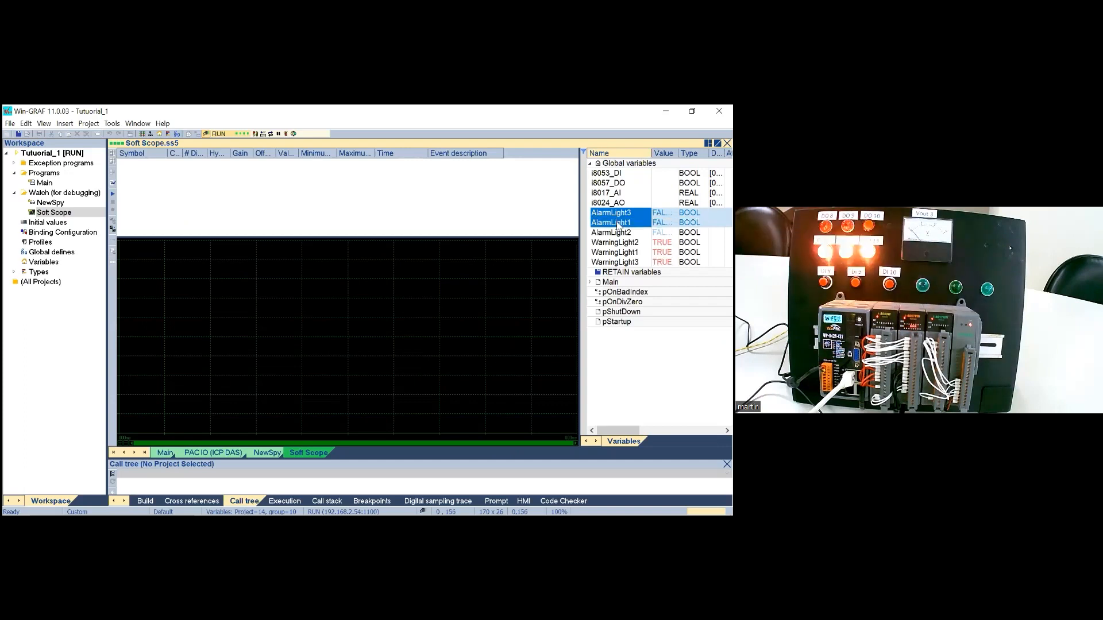
{"action": "left_click", "coordinate": [614, 153]}
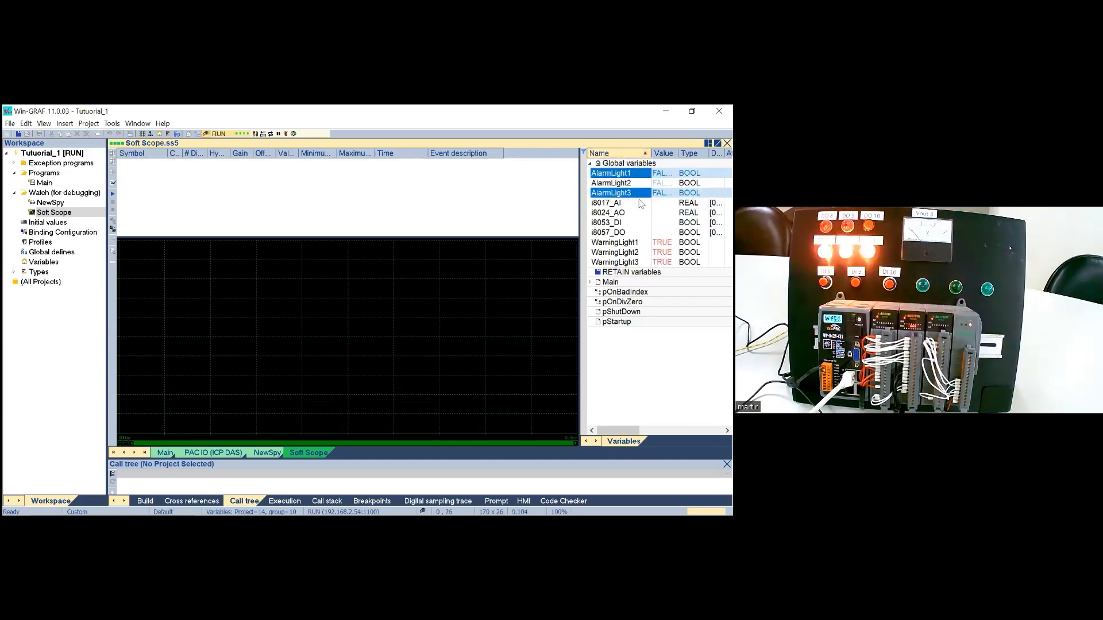
Step: Add AlarmLight1, AlarmLight2, WarningLight1 and WarningLight2 from the global variables to the Soft Scope's trace list
{"action": "left_click", "coordinate": [622, 183]}
{"action": "left_click", "coordinate": [619, 174]}
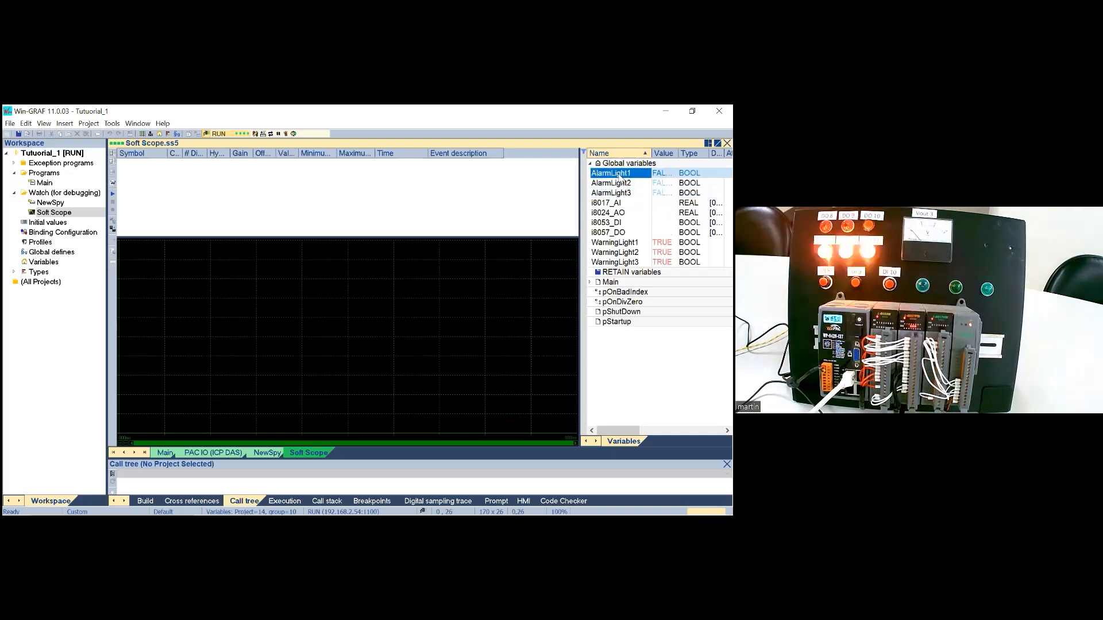
{"action": "left_click", "coordinate": [616, 183], "text": "ctrl"}
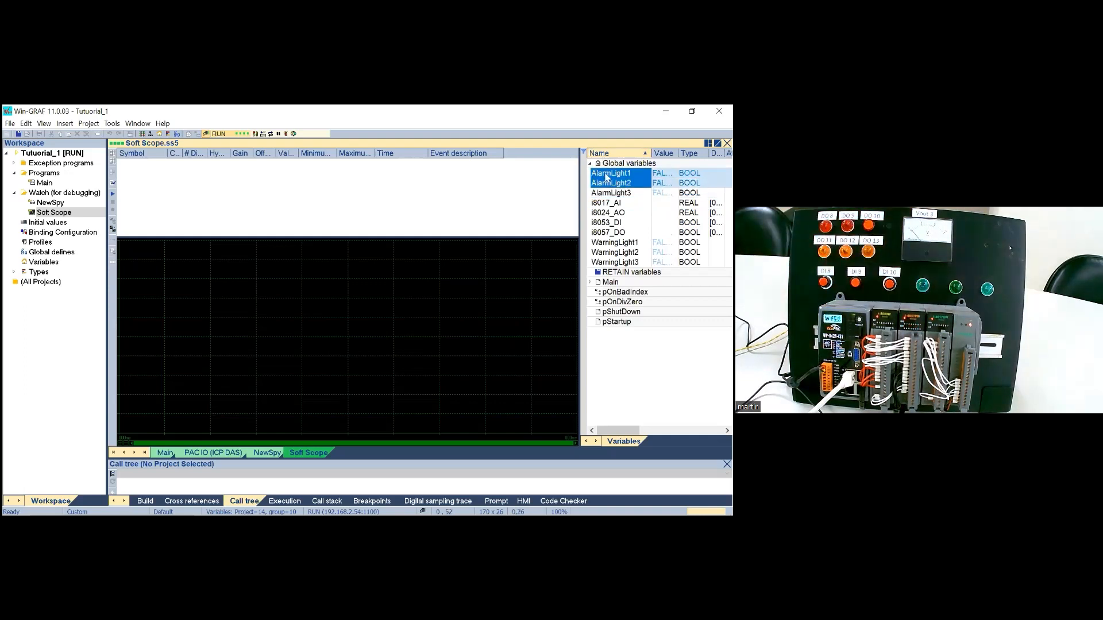
{"action": "left_click_drag", "start_coordinate": [606, 177], "coordinate": [408, 167]}
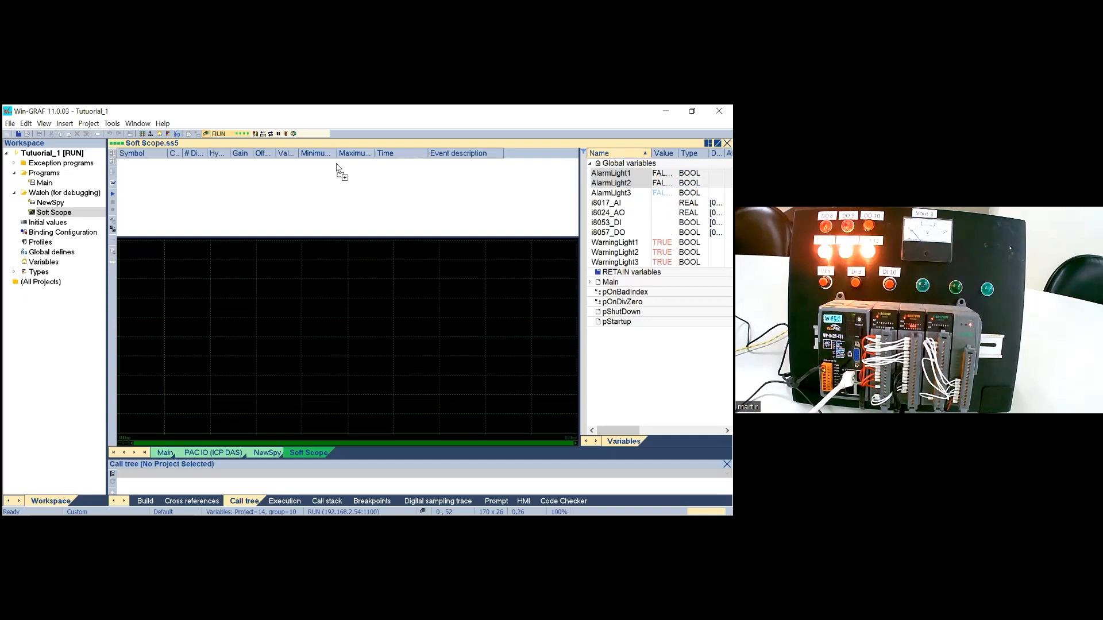
{"action": "left_click_drag", "start_coordinate": [338, 167], "coordinate": [337, 167]}
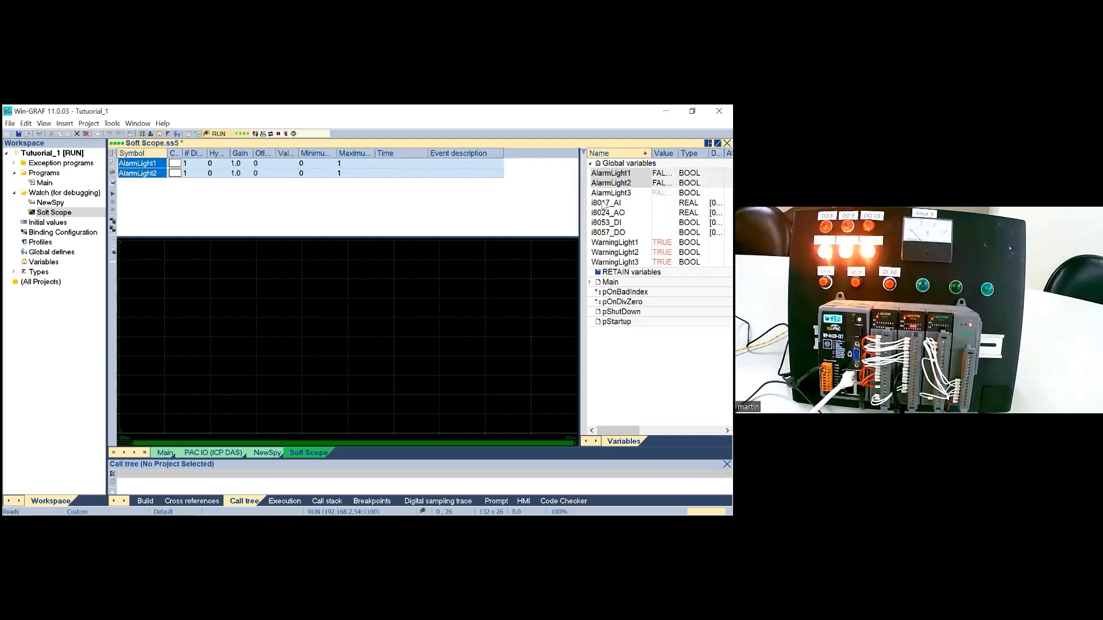
{"action": "left_click", "coordinate": [602, 244]}
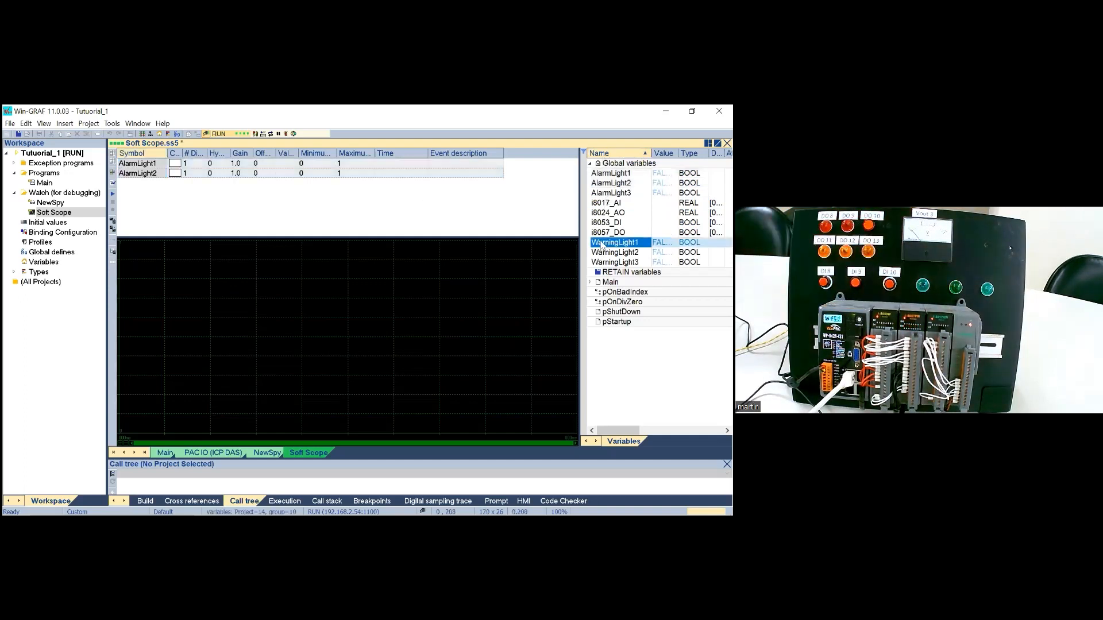
{"action": "left_click", "coordinate": [606, 253], "text": "shift"}
{"action": "left_click_drag", "start_coordinate": [606, 253], "coordinate": [299, 198]}
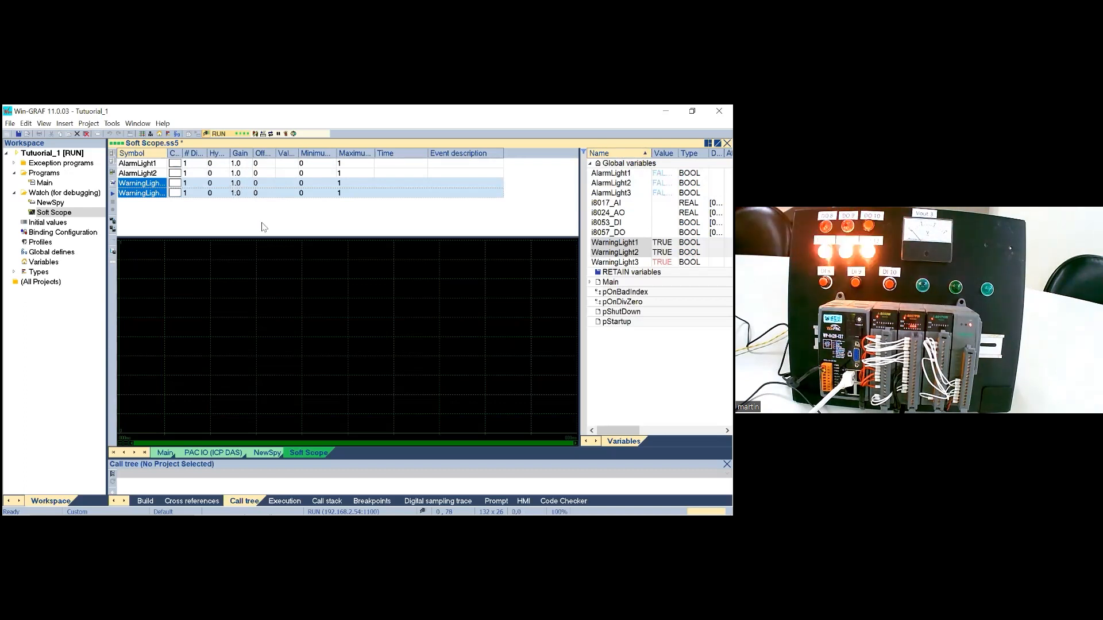
Step: Widen the trace color column and color AlarmLight2 red, WarningLight1 yellow and WarningLight2 blue
{"action": "left_click_drag", "start_coordinate": [184, 154], "coordinate": [201, 152]}
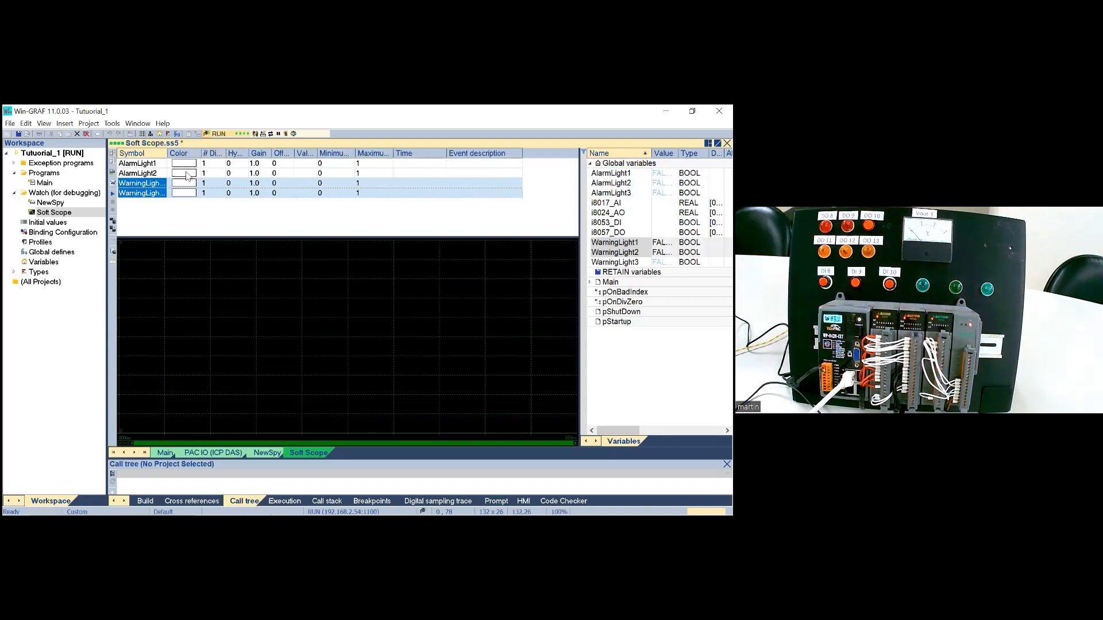
{"action": "double_click", "coordinate": [188, 174]}
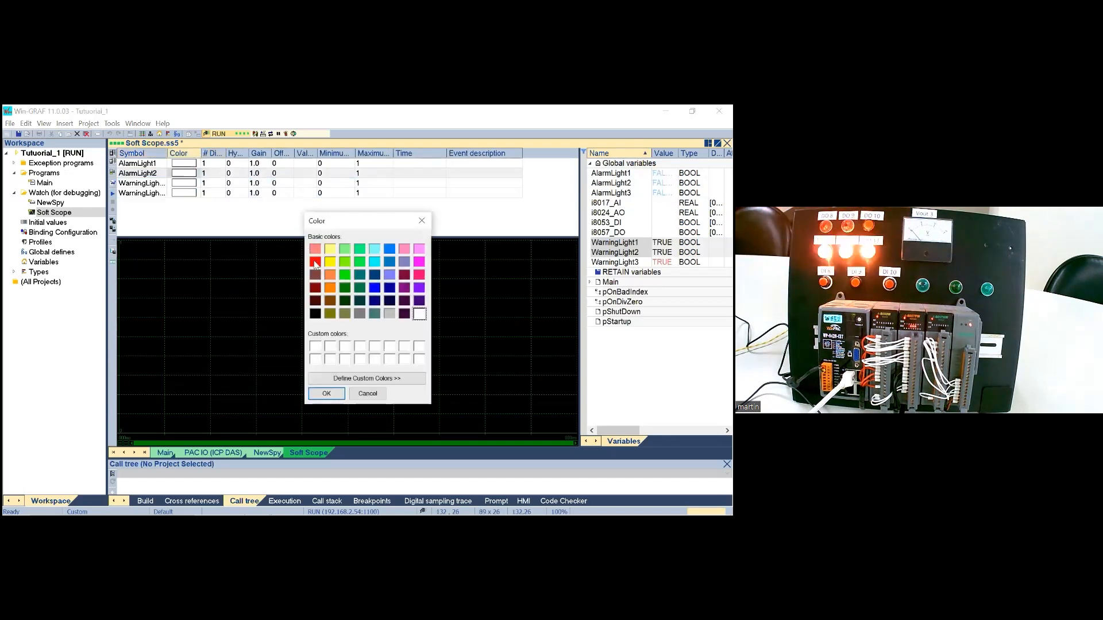
{"action": "left_click", "coordinate": [315, 264]}
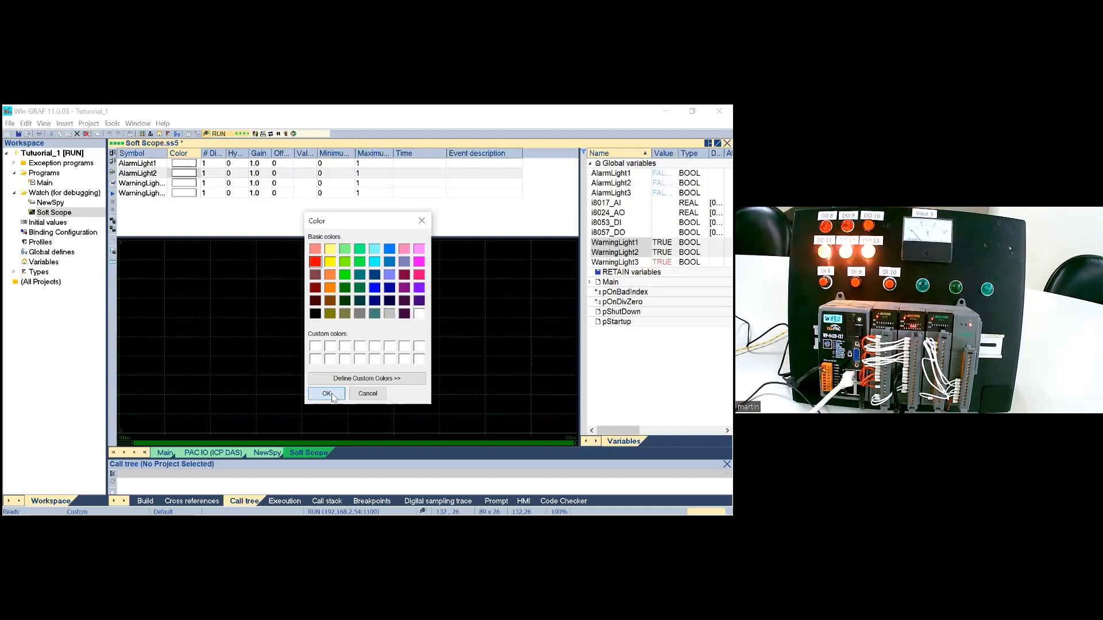
{"action": "left_click", "coordinate": [326, 394]}
{"action": "double_click", "coordinate": [184, 183]}
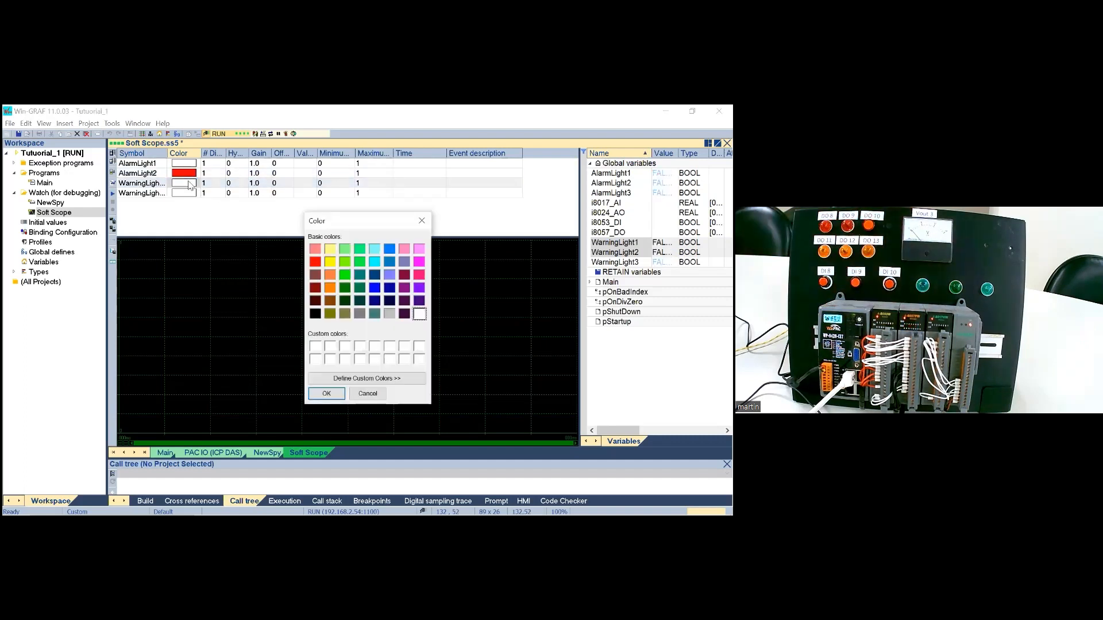
{"action": "left_click", "coordinate": [329, 262]}
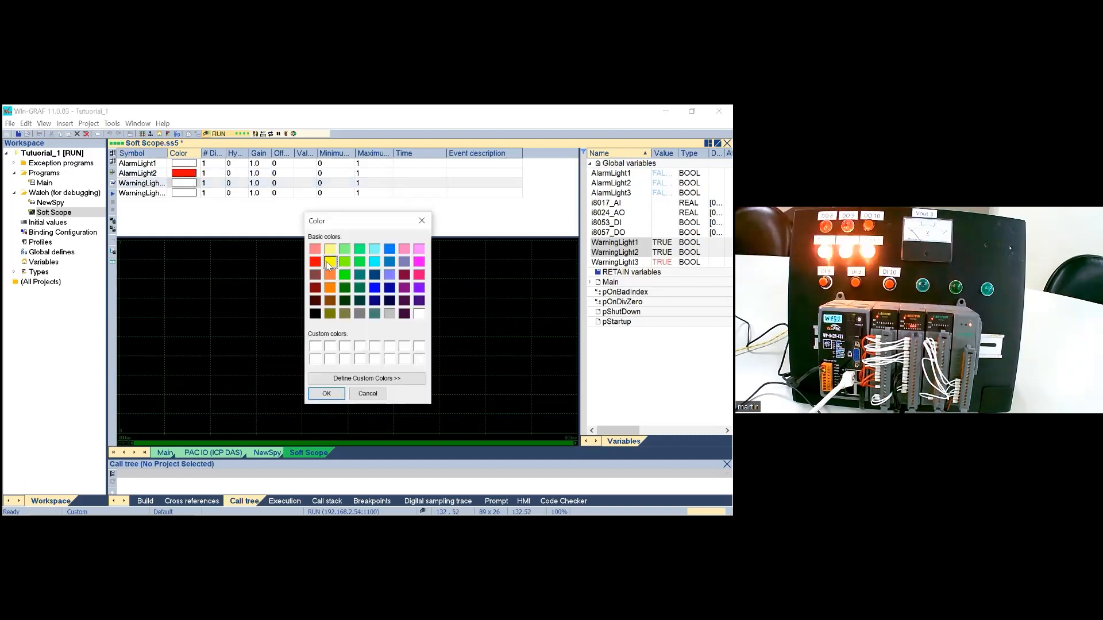
{"action": "left_click", "coordinate": [323, 394]}
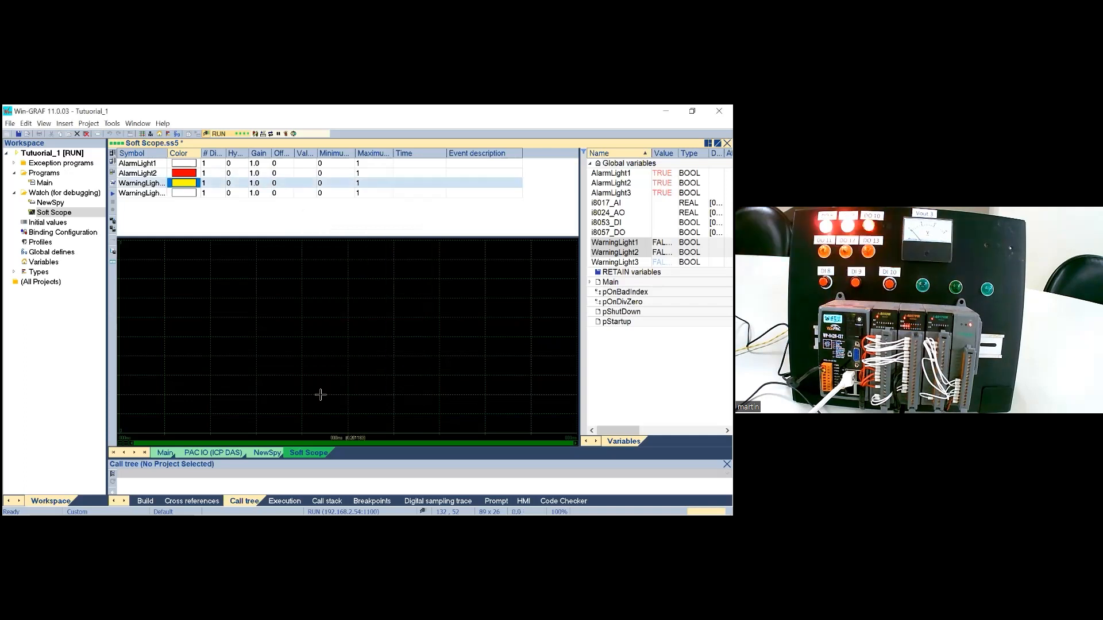
{"action": "double_click", "coordinate": [184, 194]}
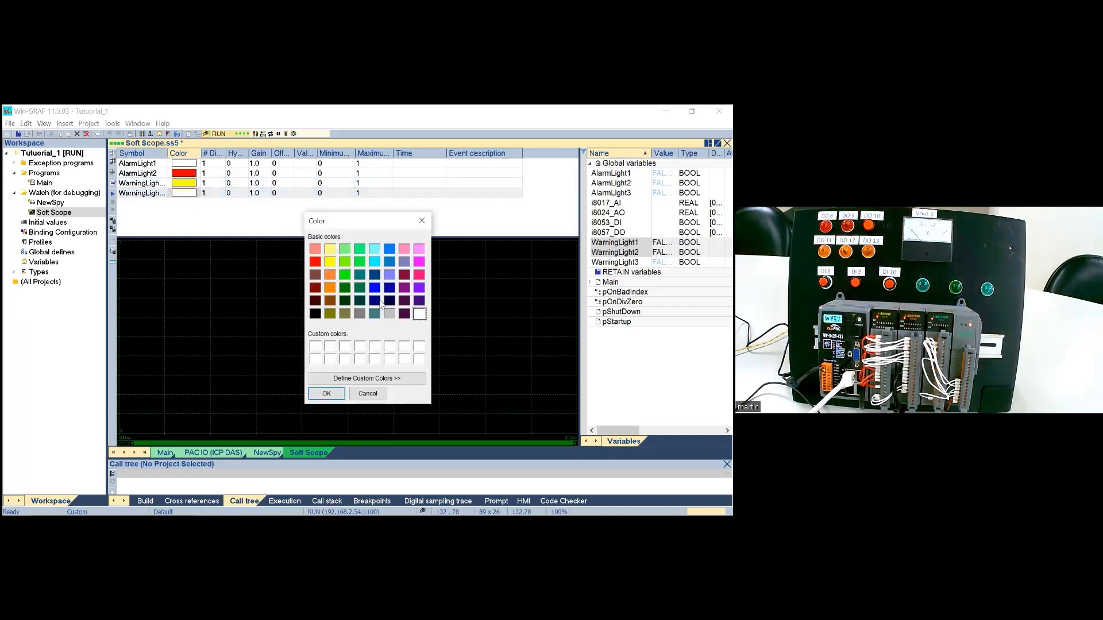
{"action": "left_click", "coordinate": [326, 393]}
{"action": "left_click_drag", "start_coordinate": [202, 154], "coordinate": [225, 152]}
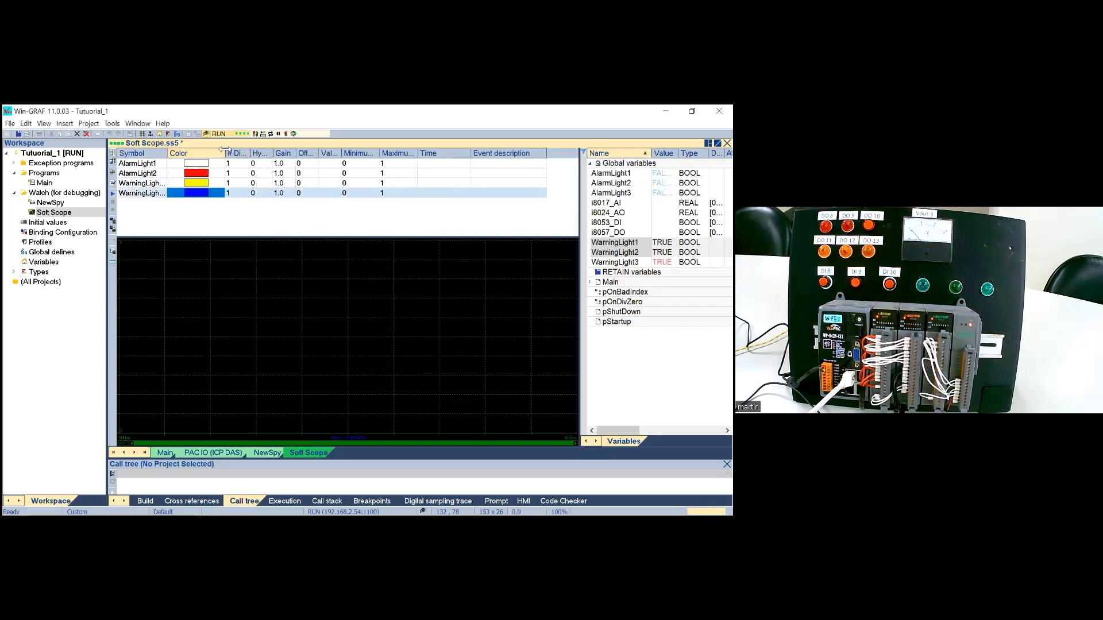
{"action": "left_click", "coordinate": [194, 222]}
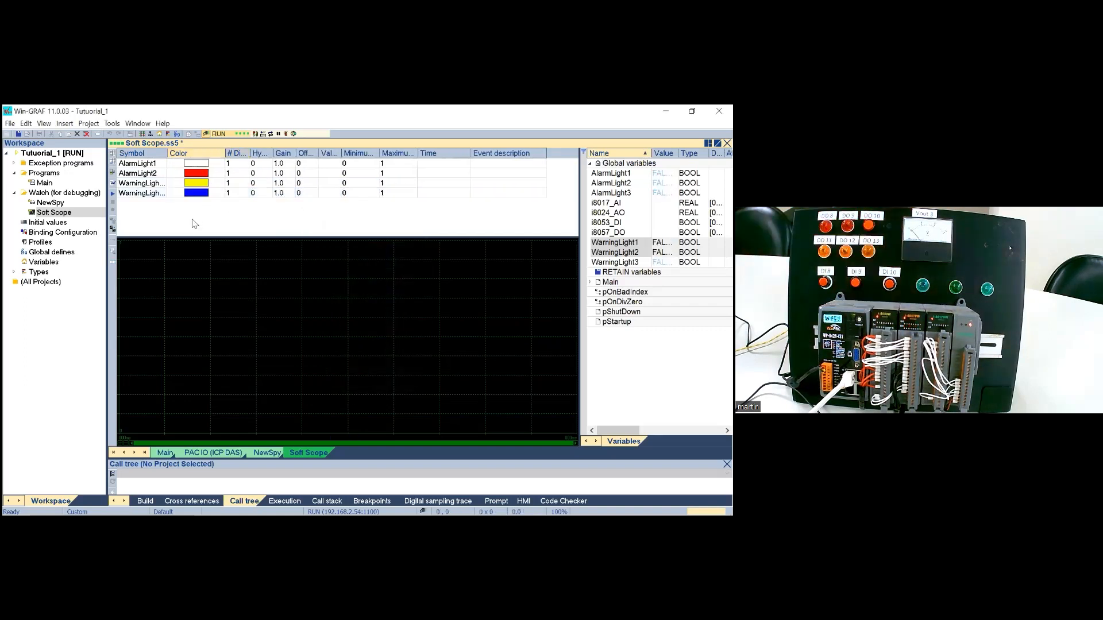
Step: Start the Soft Scope recording and assign AlarmLight2 to diagram 2, WarningLight1 to diagram 3 and WarningLight2 to diagram 4
{"action": "left_click", "coordinate": [113, 195]}
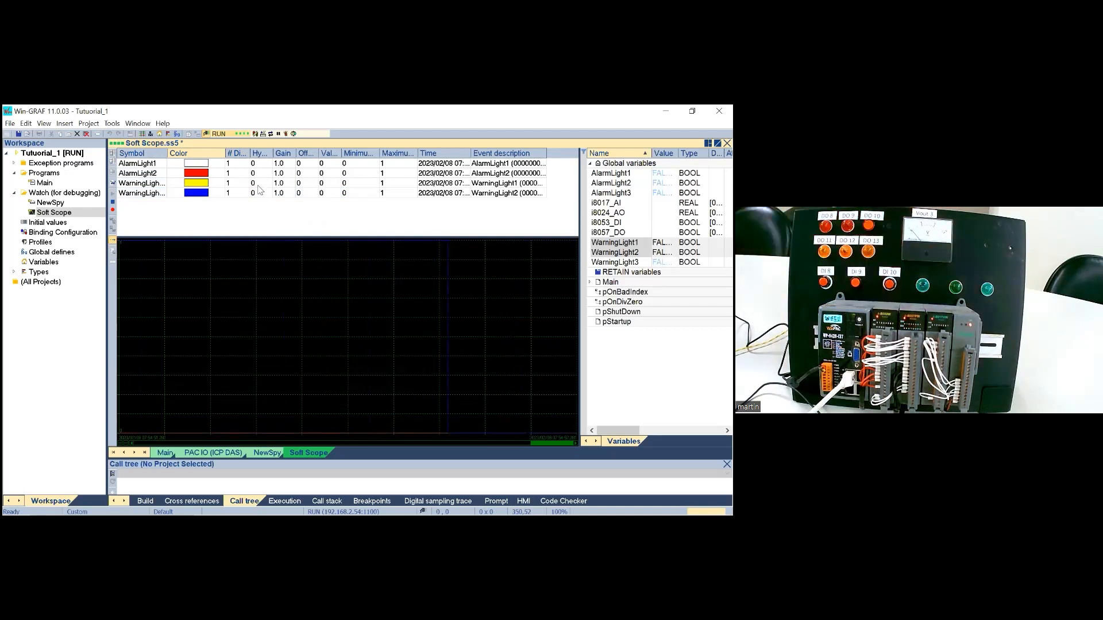
{"action": "left_click_drag", "start_coordinate": [250, 153], "coordinate": [268, 153]}
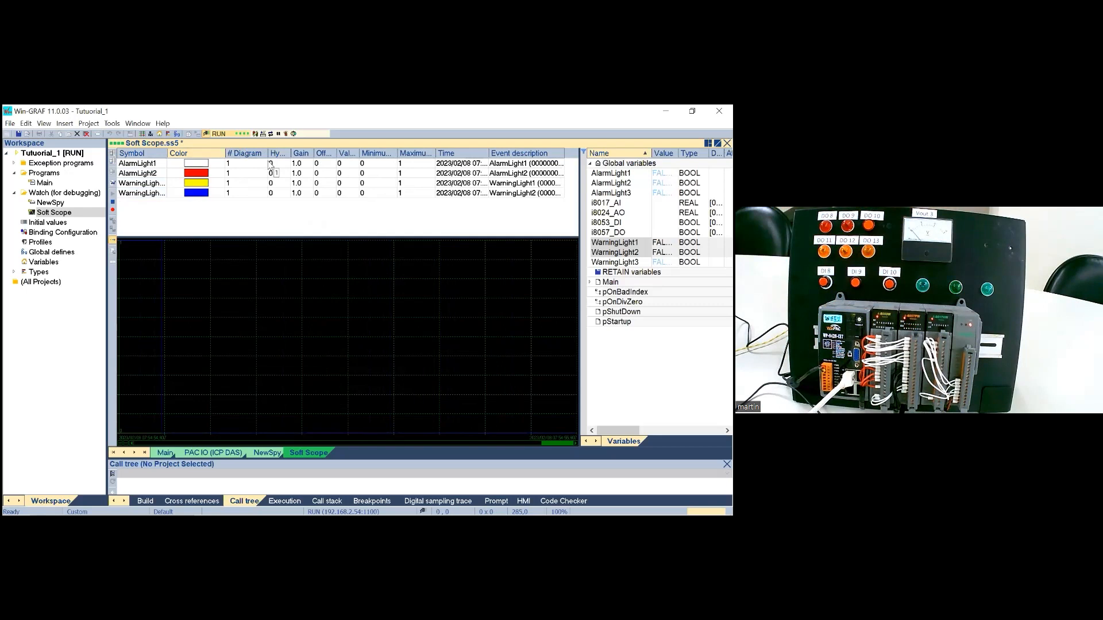
{"action": "double_click", "coordinate": [240, 174]}
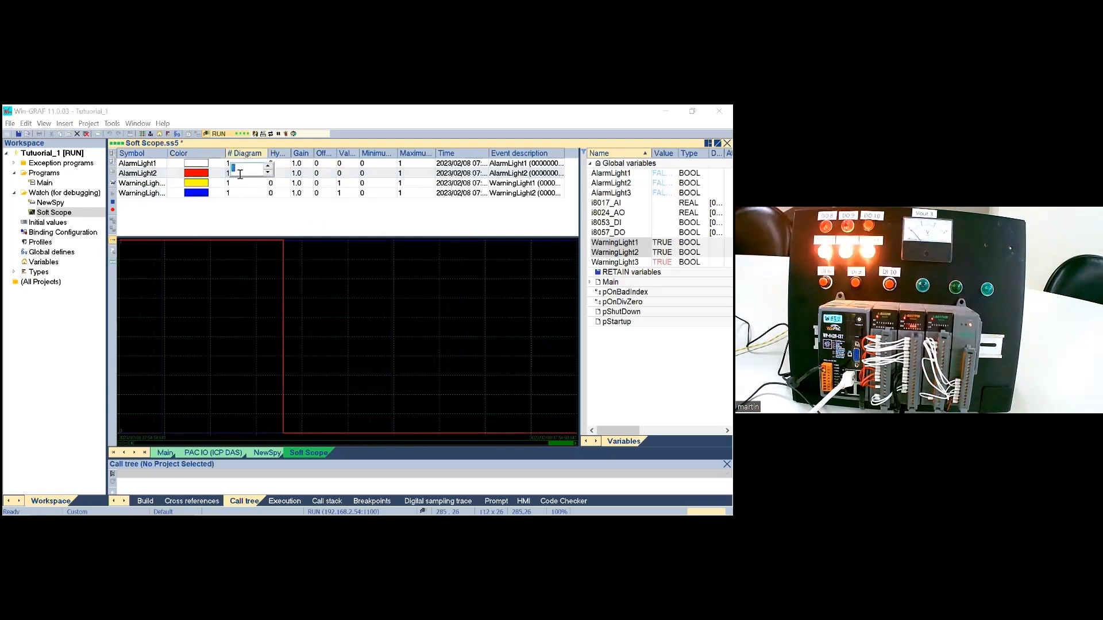
{"action": "type", "text": "2"}
{"action": "key", "text": "Return"}
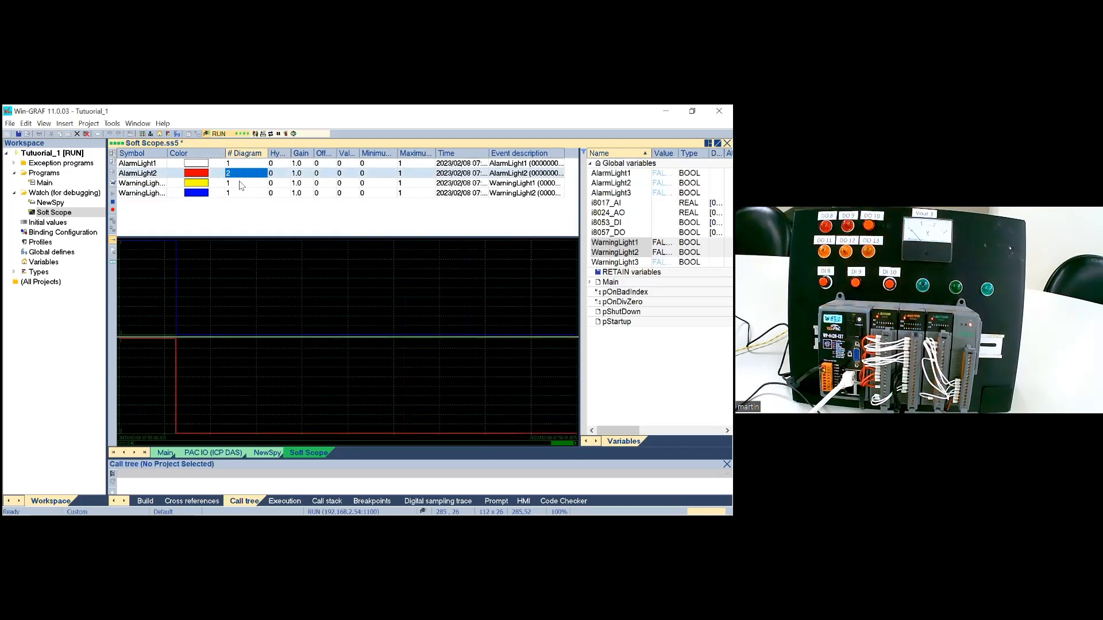
{"action": "double_click", "coordinate": [240, 183]}
{"action": "type", "text": "3"}
{"action": "key", "text": "Return"}
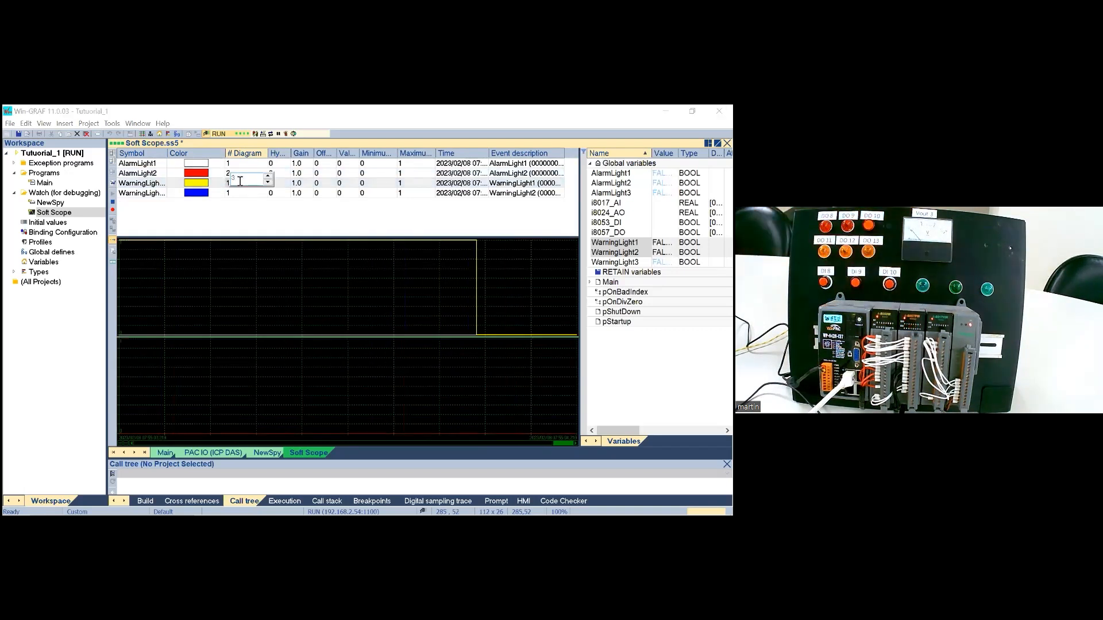
{"action": "double_click", "coordinate": [237, 192]}
{"action": "type", "text": "4"}
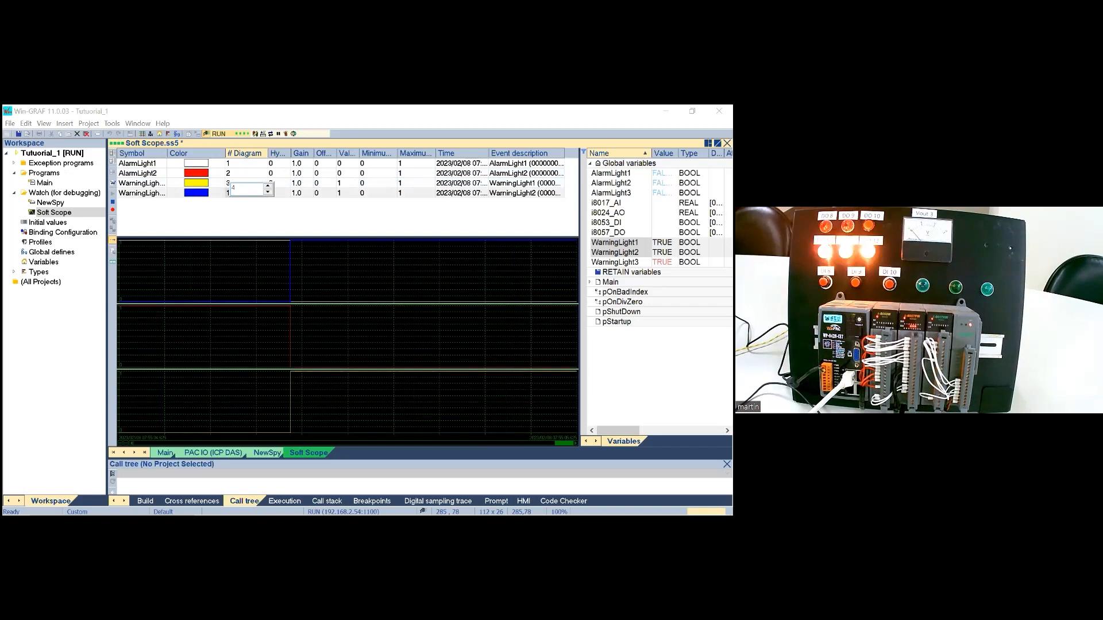
{"action": "key", "text": "Return"}
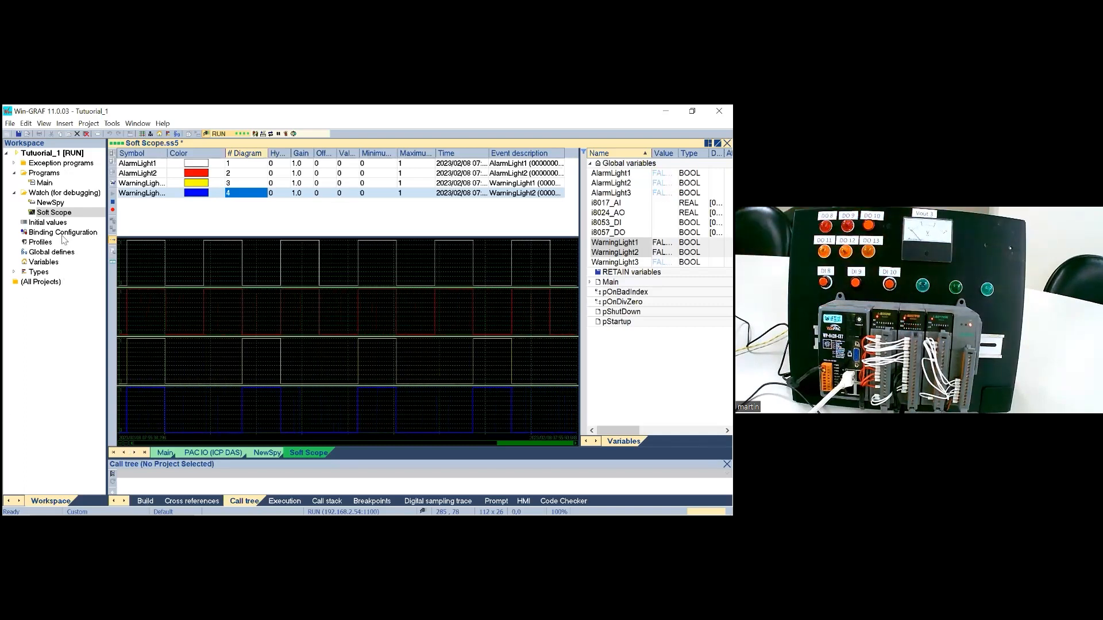
Step: Insert a new Graphics item named NewGraphics into the Watch (for debugging) folder and open it
{"action": "left_click", "coordinate": [58, 196]}
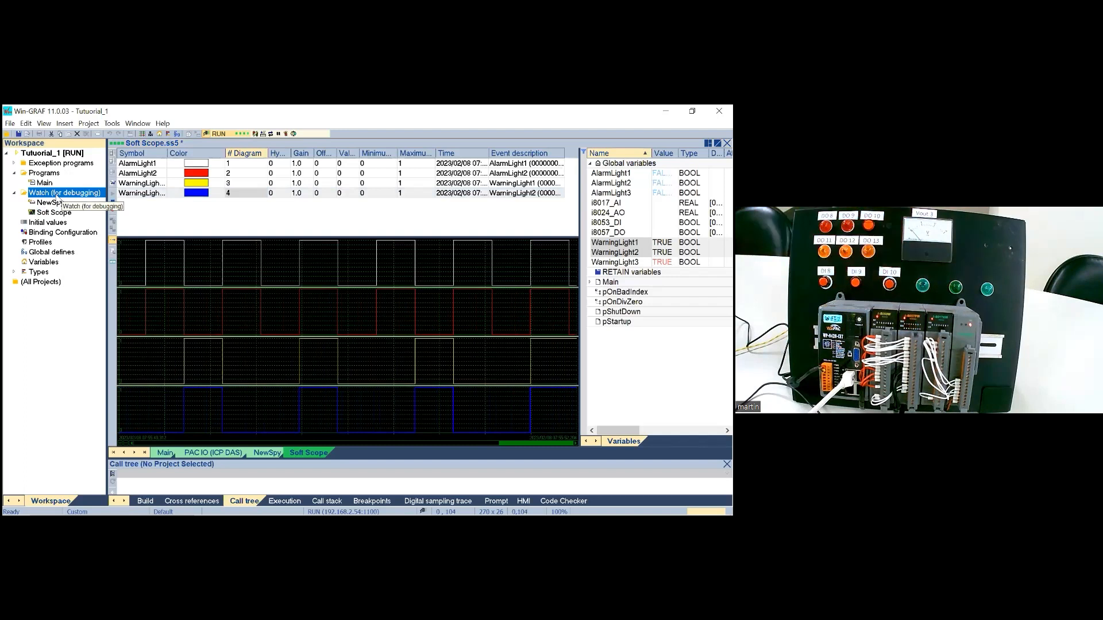
{"action": "right_click", "coordinate": [58, 197]}
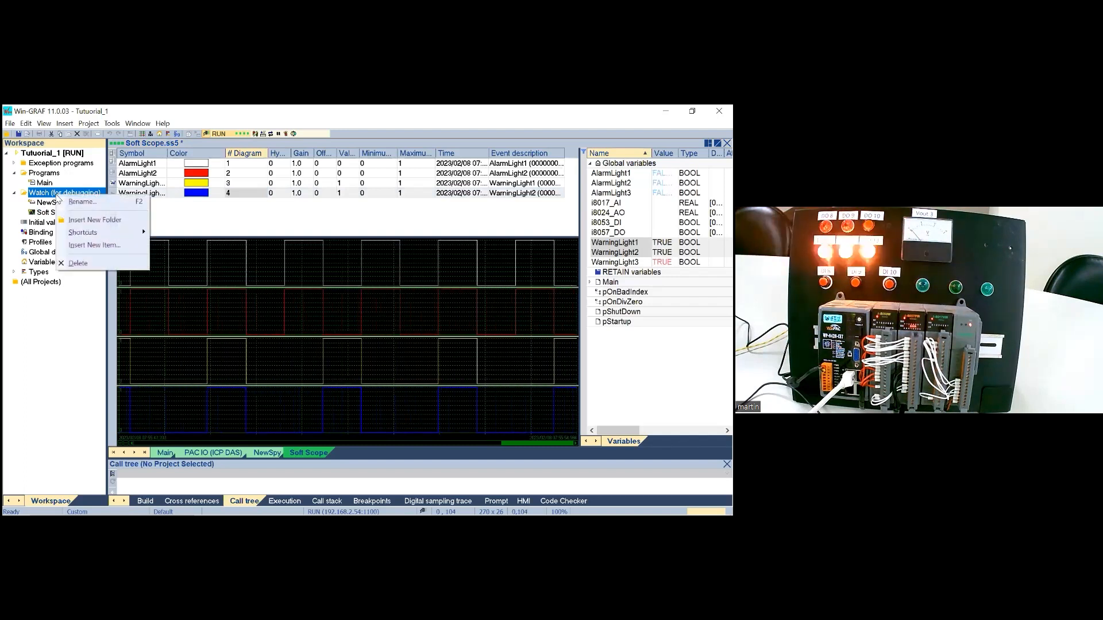
{"action": "left_click", "coordinate": [87, 245]}
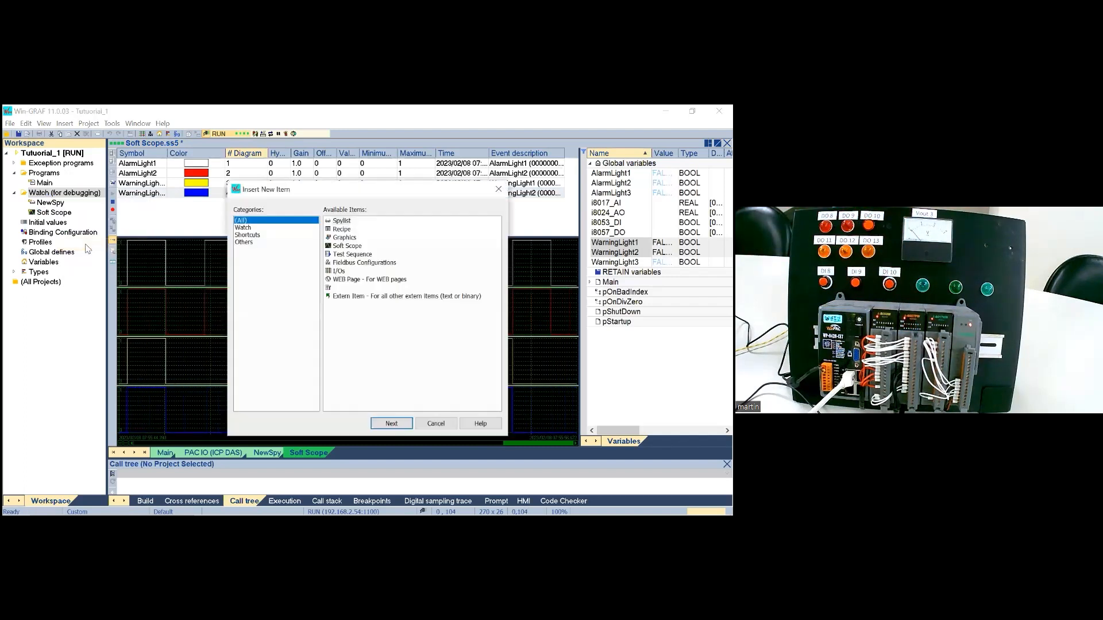
{"action": "left_click", "coordinate": [345, 238]}
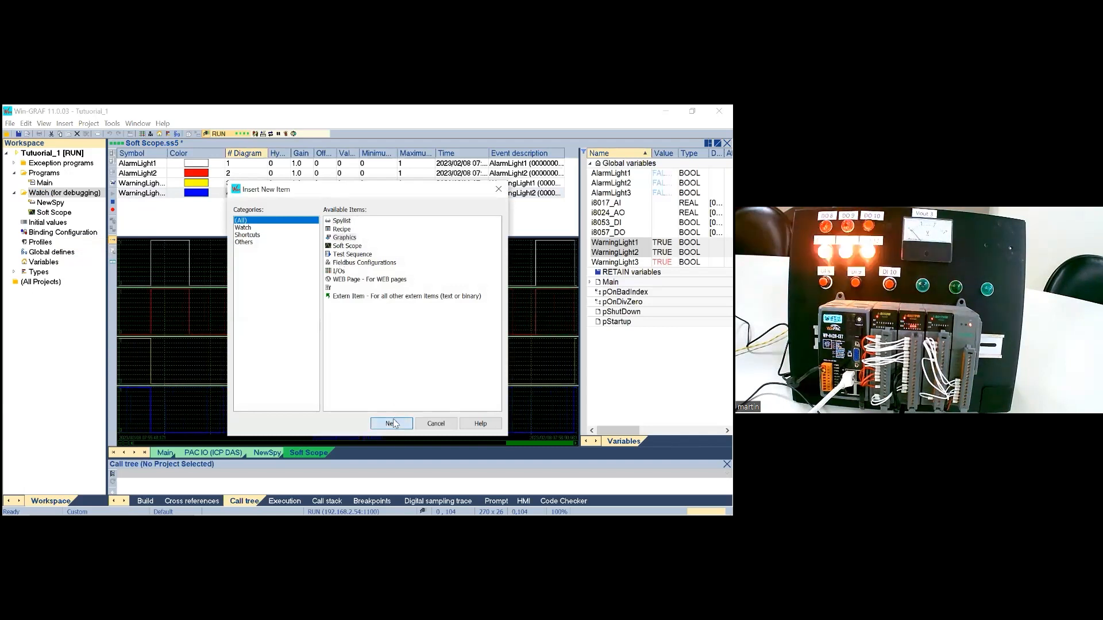
{"action": "left_click", "coordinate": [391, 423]}
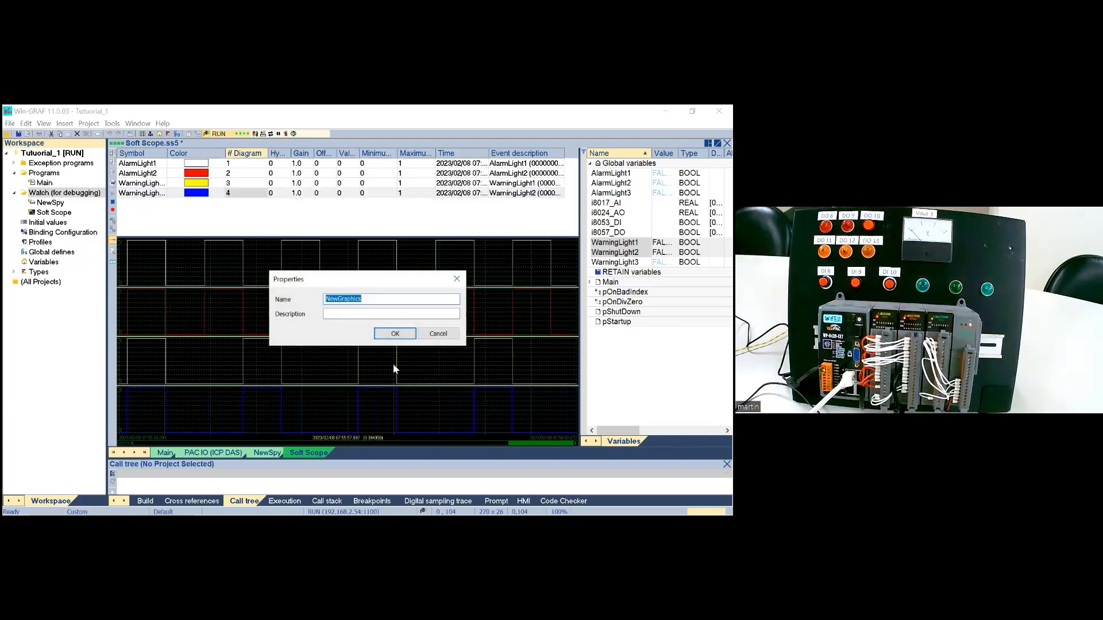
{"action": "left_click", "coordinate": [395, 334]}
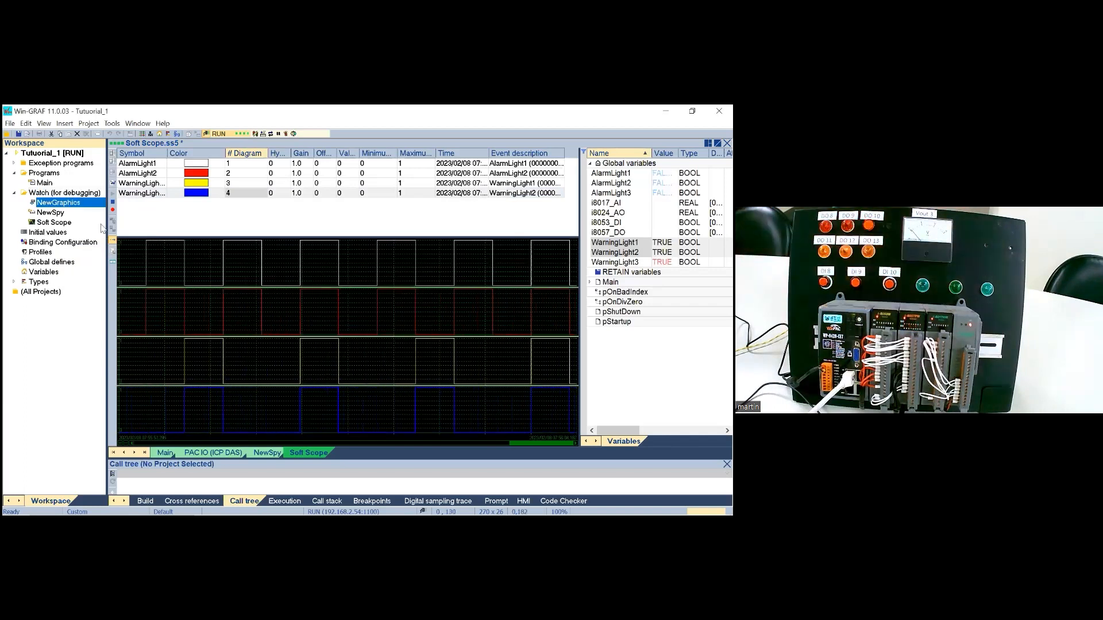
{"action": "double_click", "coordinate": [80, 209]}
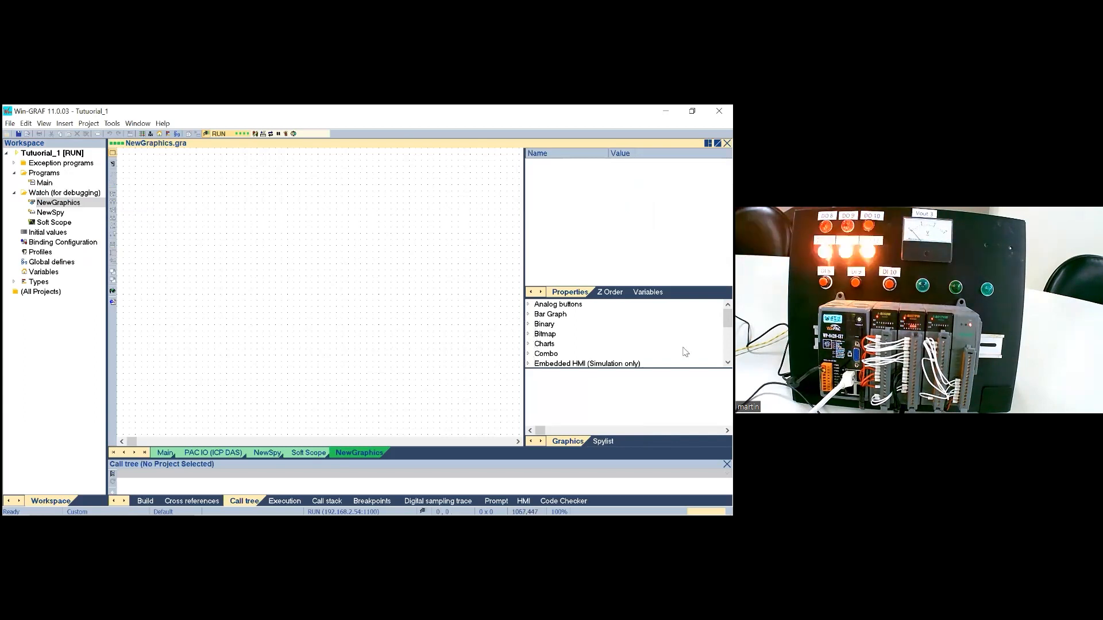
Step: Browse the LED Displays and Meters categories of the graphics library and examine the objects they offer
{"action": "left_click_drag", "start_coordinate": [728, 320], "coordinate": [729, 328]}
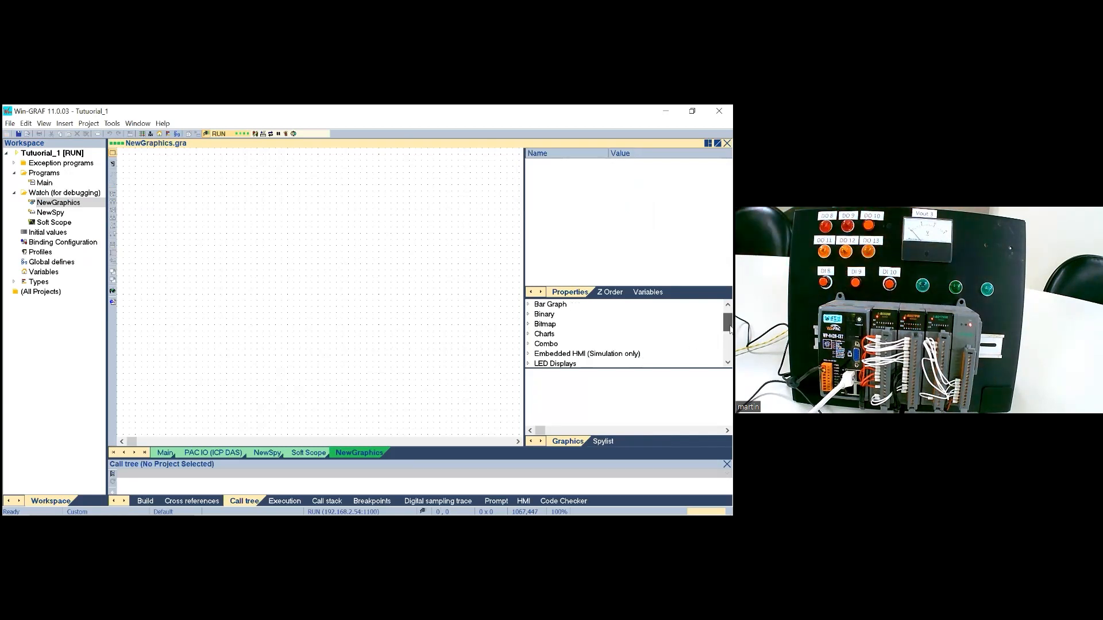
{"action": "left_click", "coordinate": [531, 362]}
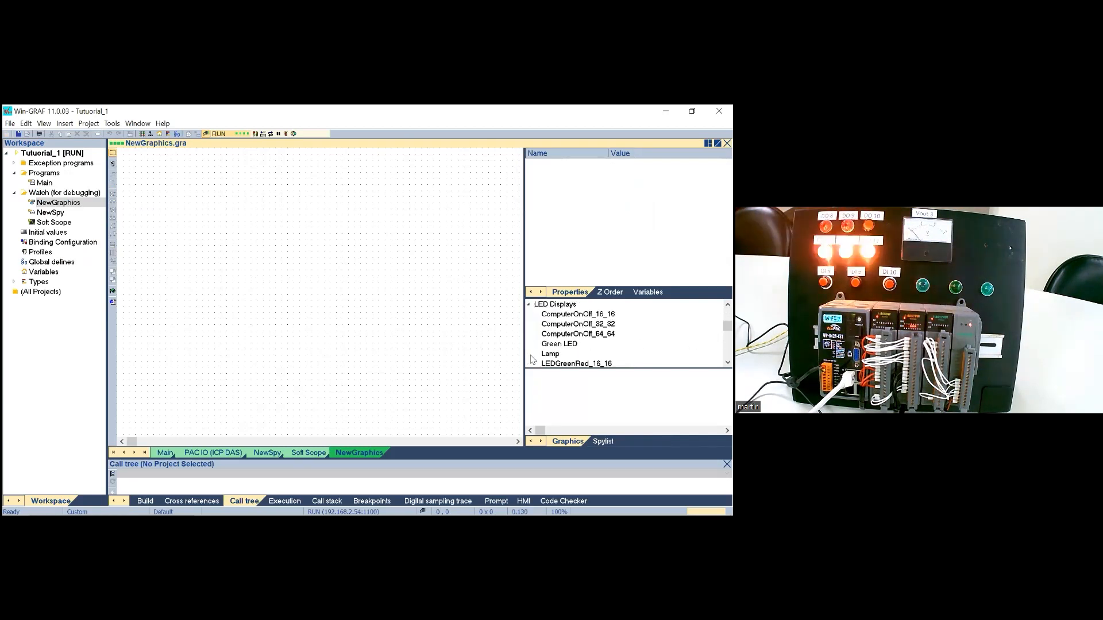
{"action": "left_click", "coordinate": [559, 306]}
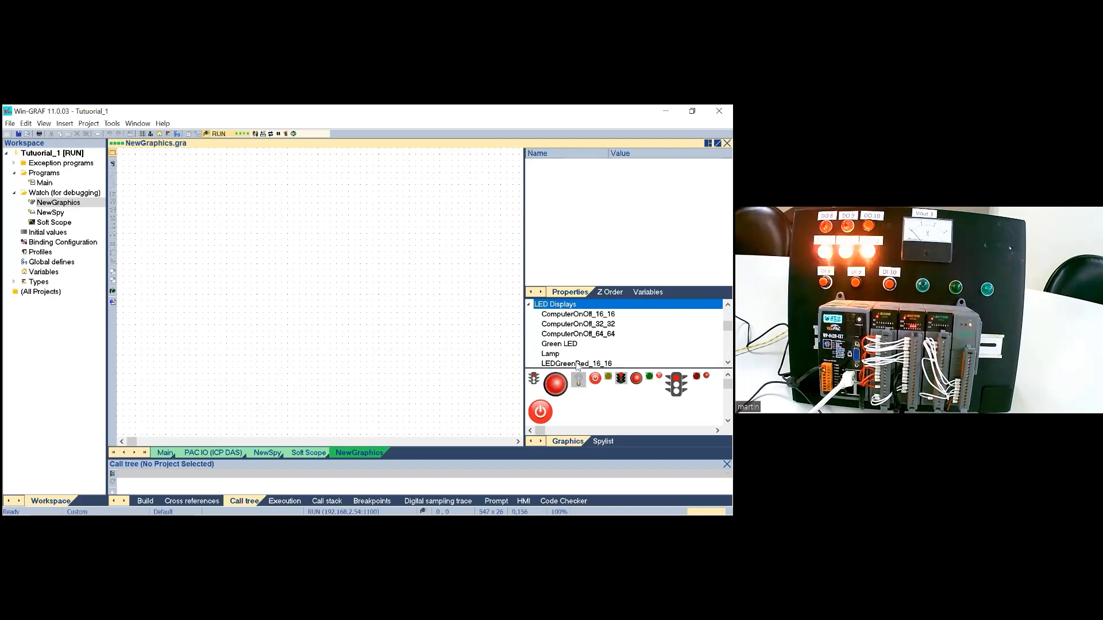
{"action": "scroll", "coordinate": [728, 338], "scroll_direction": "down", "scroll_amount": 5}
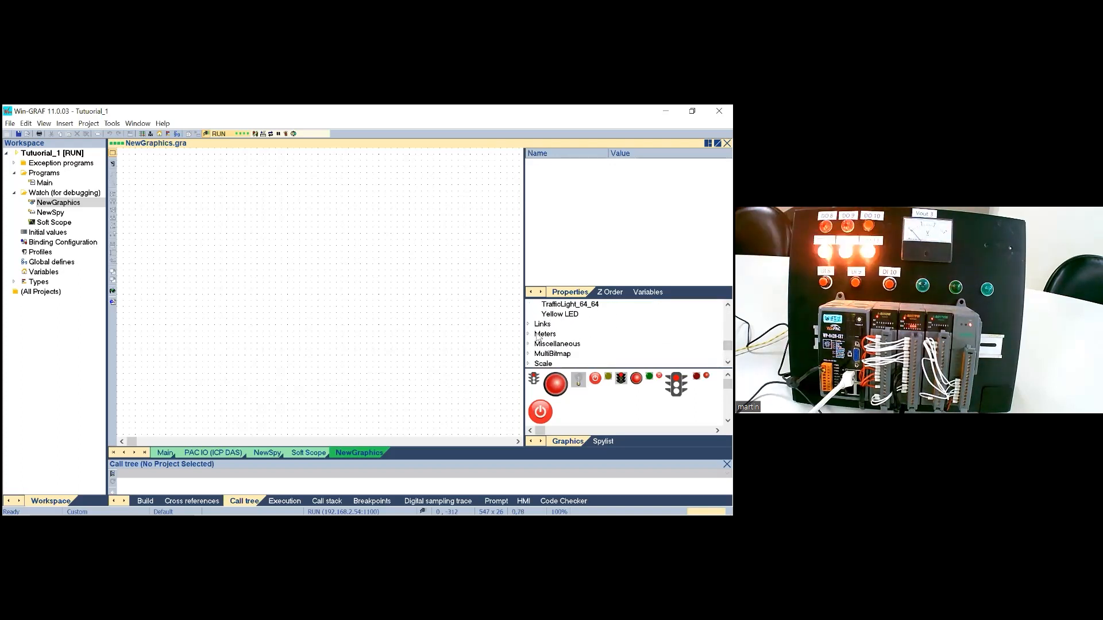
{"action": "double_click", "coordinate": [540, 335]}
{"action": "left_click", "coordinate": [552, 335]}
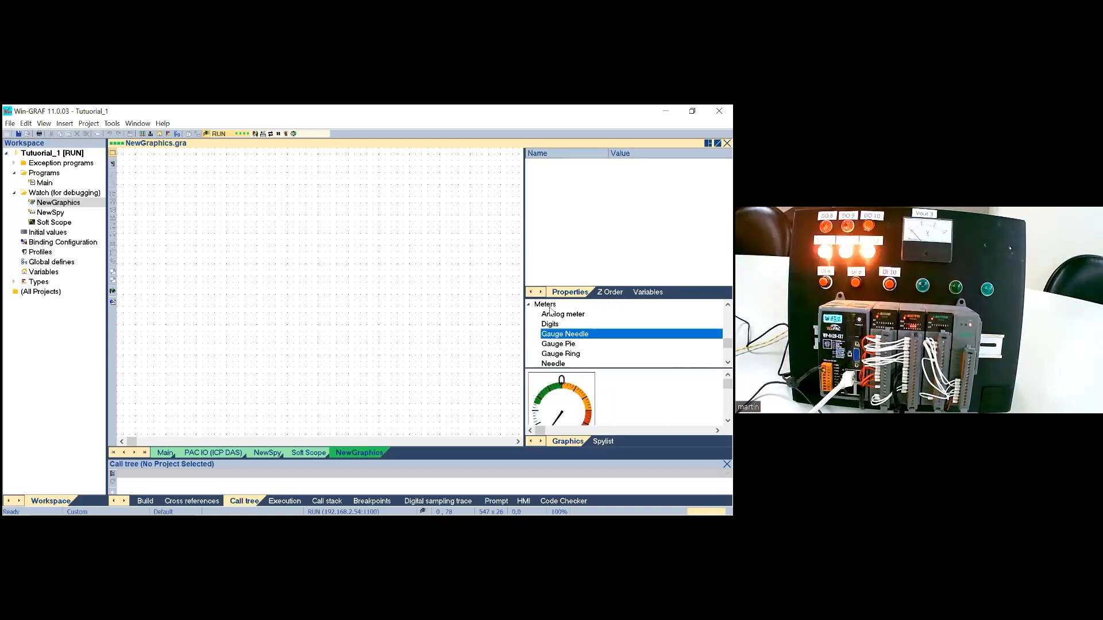
{"action": "left_click", "coordinate": [547, 304]}
Step: Place the red ON/OFF slide button from the Switches category in the upper-left area of the NewGraphics canvas
{"action": "left_click", "coordinate": [728, 364]}
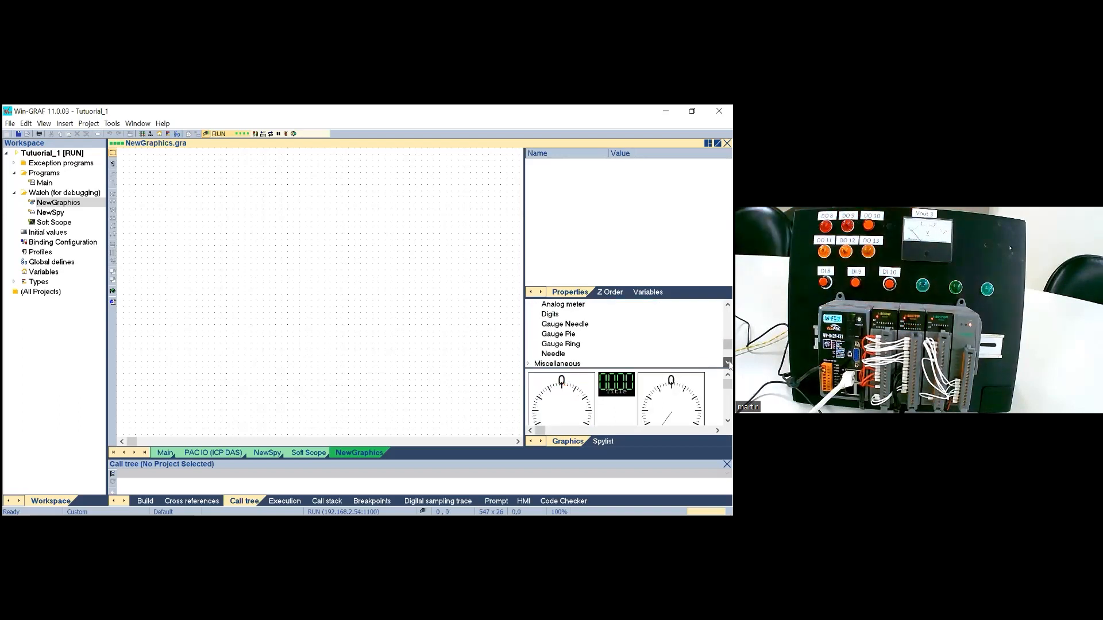
{"action": "left_click", "coordinate": [729, 364]}
{"action": "left_click", "coordinate": [729, 364]}
{"action": "left_click", "coordinate": [728, 365]}
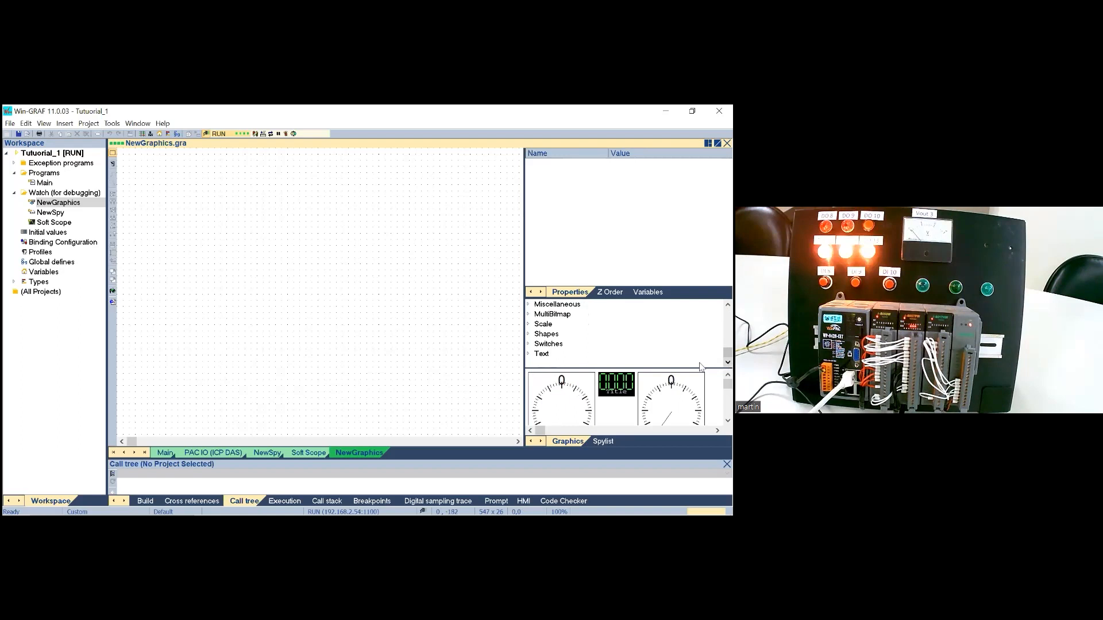
{"action": "left_click", "coordinate": [532, 345]}
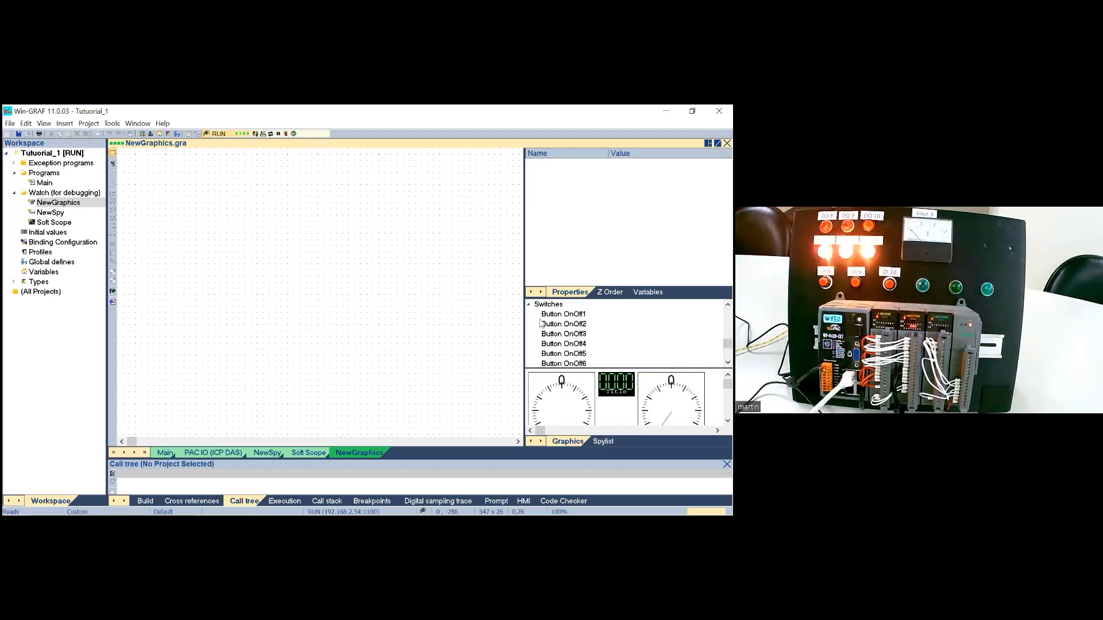
{"action": "left_click", "coordinate": [546, 308]}
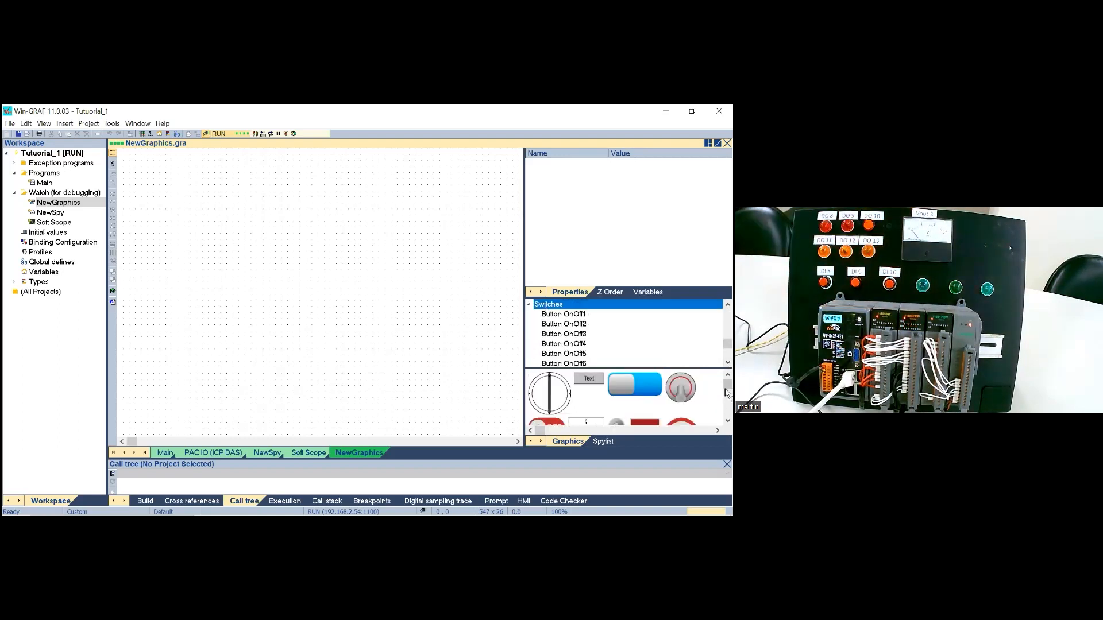
{"action": "left_click", "coordinate": [728, 421]}
{"action": "left_click", "coordinate": [728, 422]}
{"action": "left_click", "coordinate": [728, 422]}
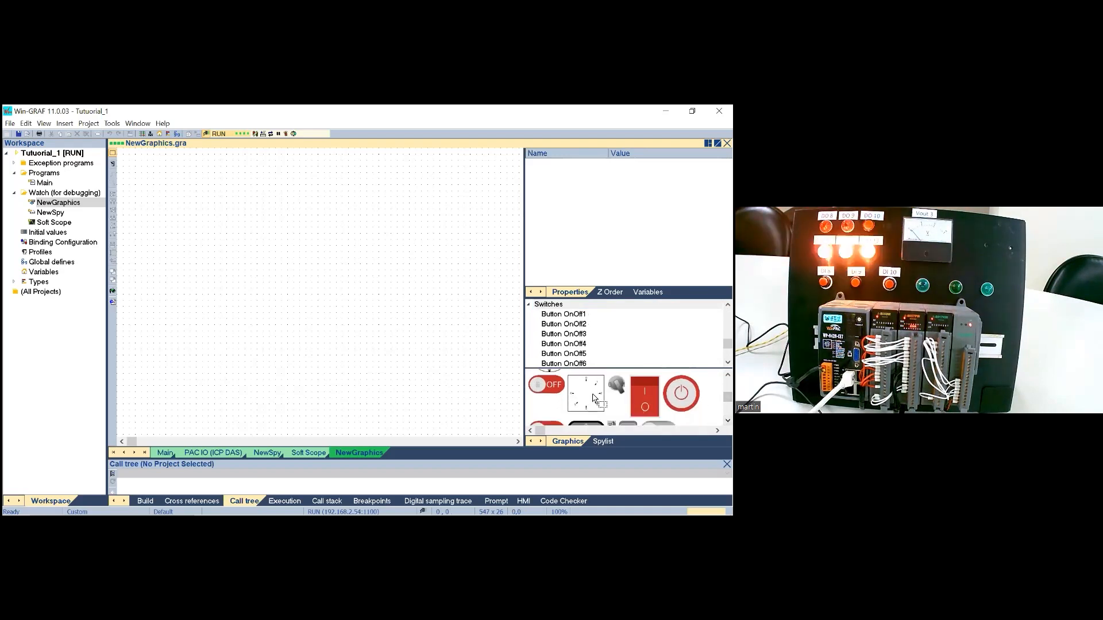
{"action": "left_click_drag", "start_coordinate": [552, 390], "coordinate": [198, 214]}
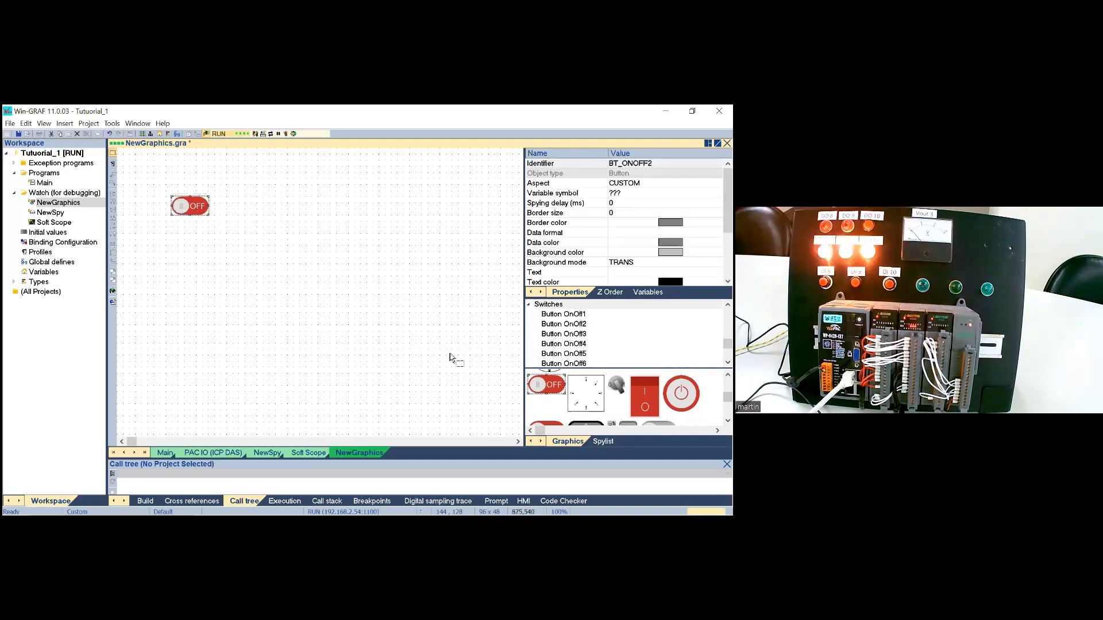
Step: Place the Lamp object from the LED Displays category on the canvas beside the ON/OFF button
{"action": "left_click_drag", "start_coordinate": [728, 347], "coordinate": [729, 329]}
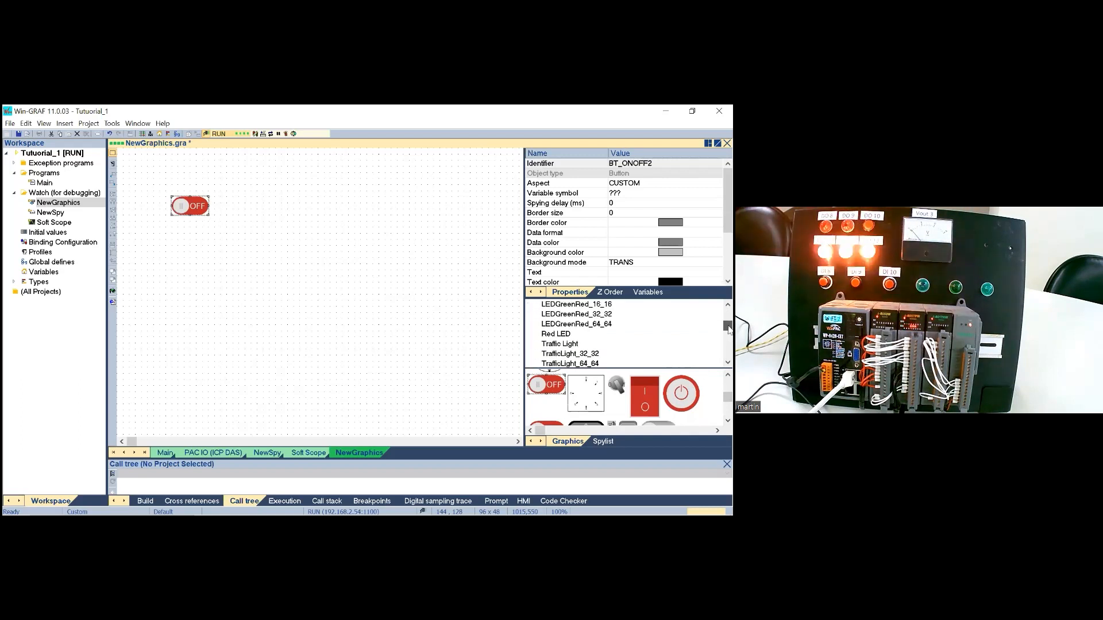
{"action": "scroll", "coordinate": [533, 338], "scroll_direction": "up", "scroll_amount": 3}
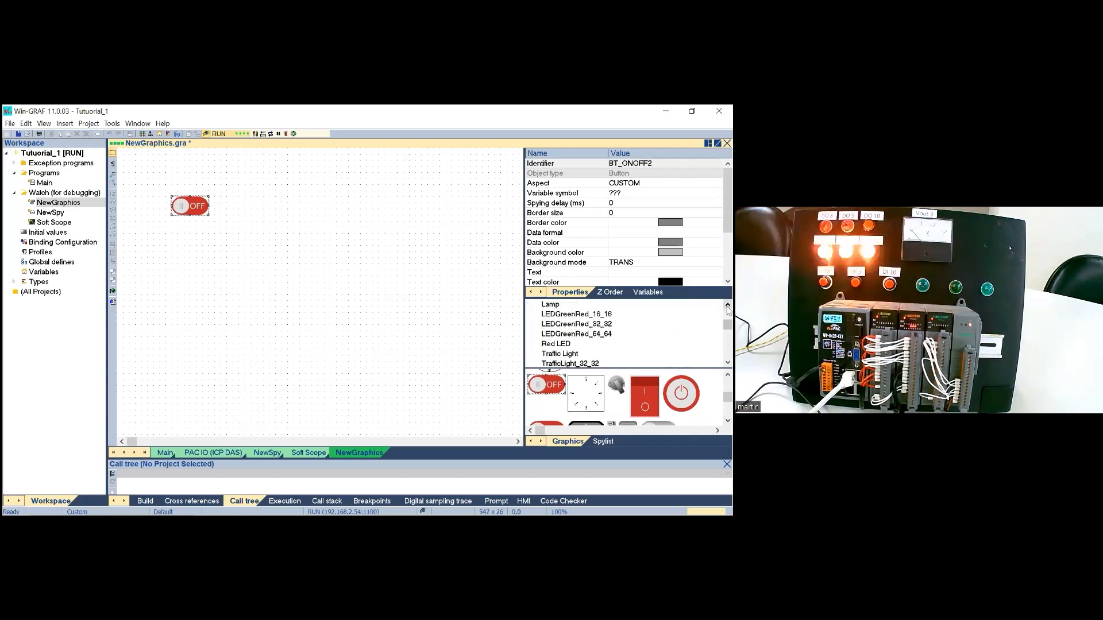
{"action": "left_click_drag", "start_coordinate": [533, 338], "coordinate": [268, 201]}
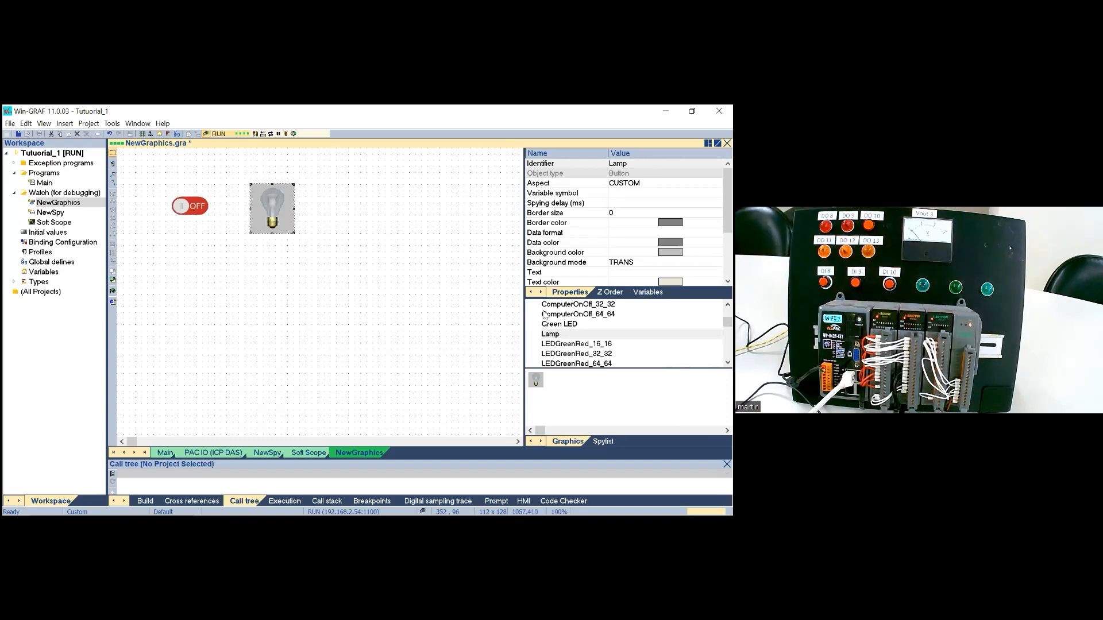
Step: Link the SetAlarm variable of Main to the ON/OFF button and the global variable AlarmLight1 to the lamp
{"action": "left_click", "coordinate": [642, 293]}
{"action": "left_click", "coordinate": [165, 453]}
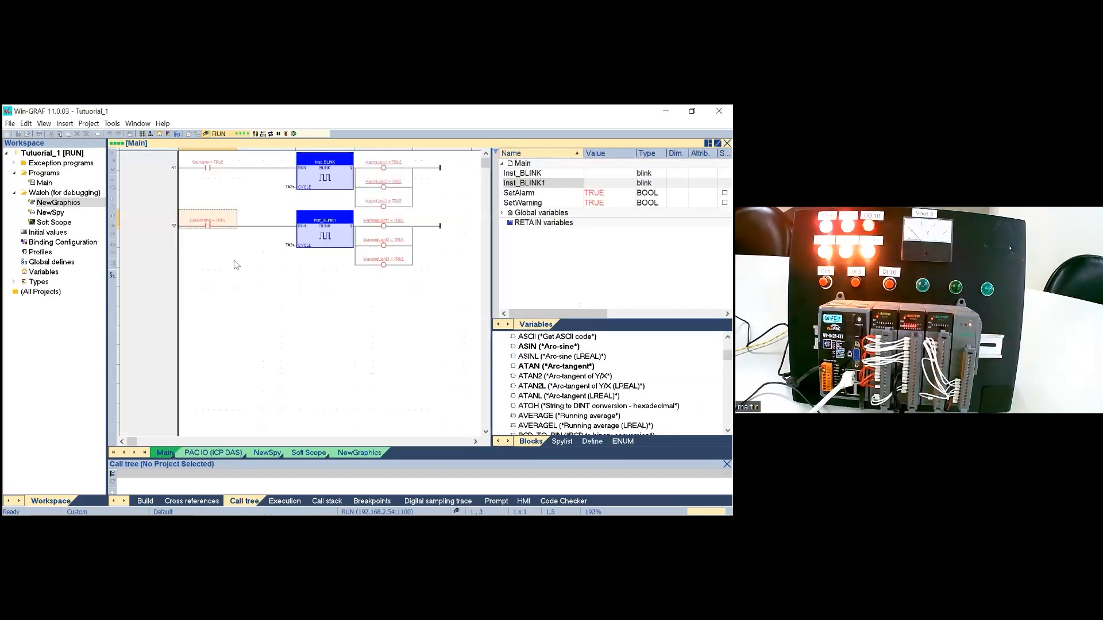
{"action": "left_click", "coordinate": [252, 200]}
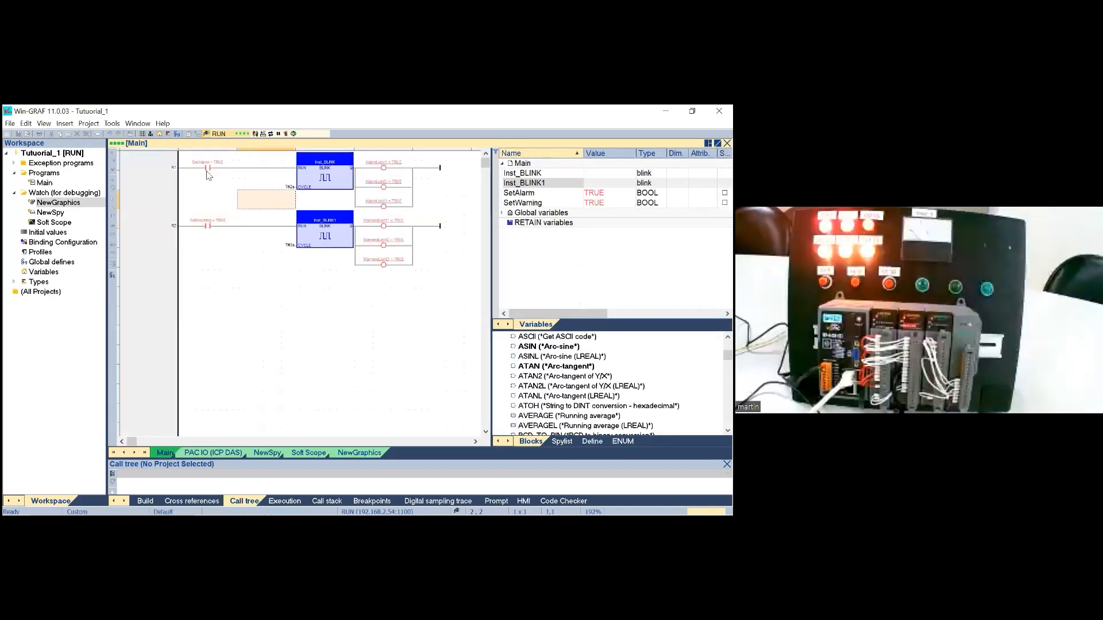
{"action": "left_click", "coordinate": [359, 452]}
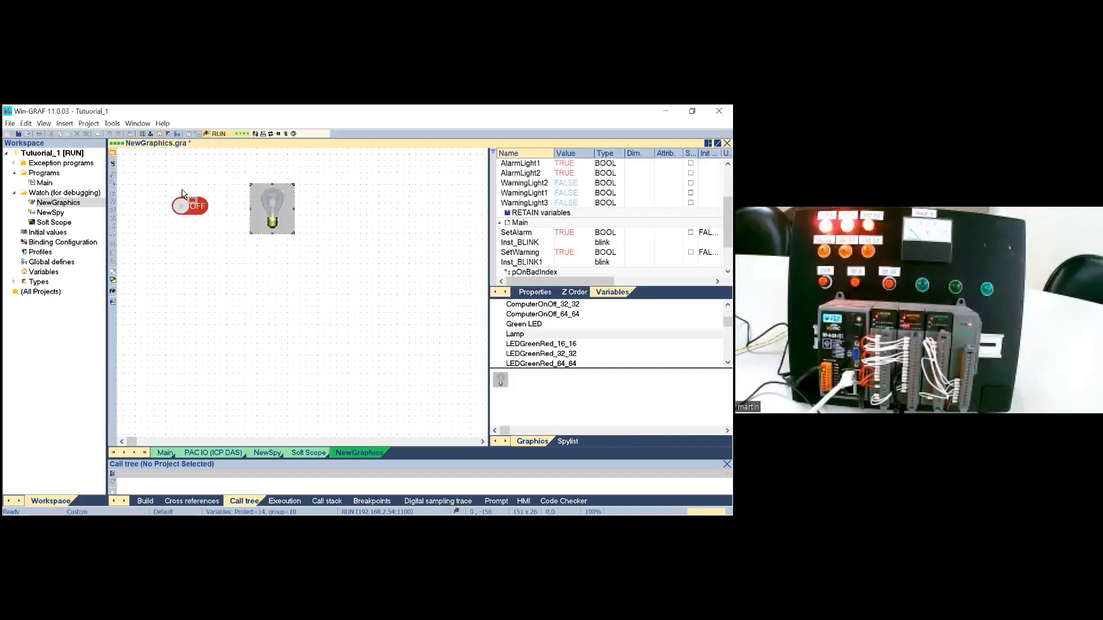
{"action": "left_click_drag", "start_coordinate": [732, 222], "coordinate": [728, 233]}
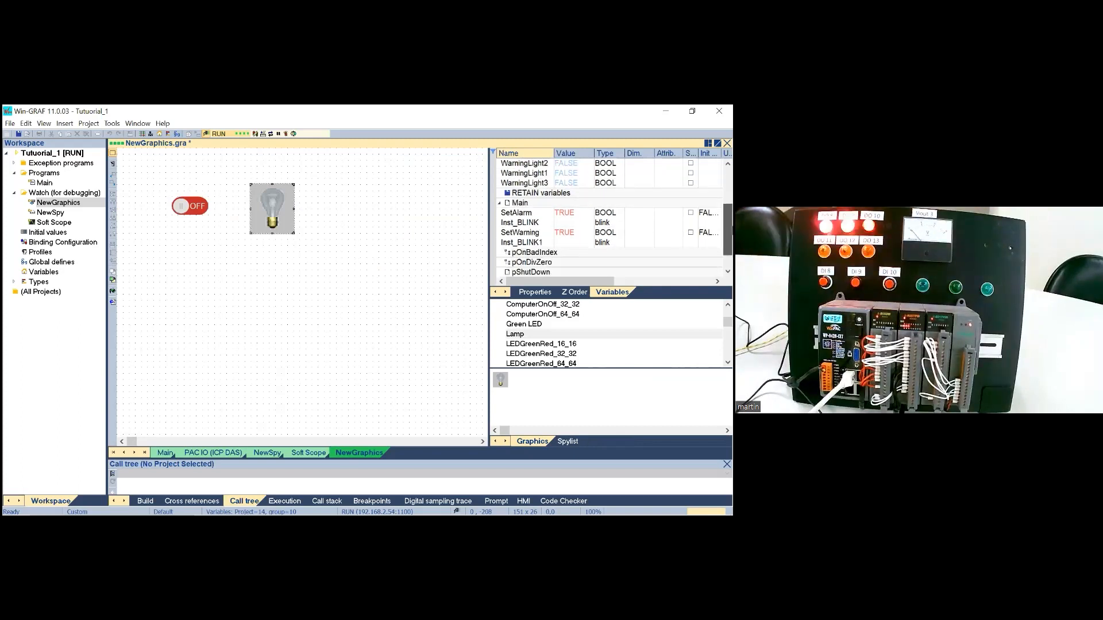
{"action": "left_click_drag", "start_coordinate": [516, 213], "coordinate": [195, 212]}
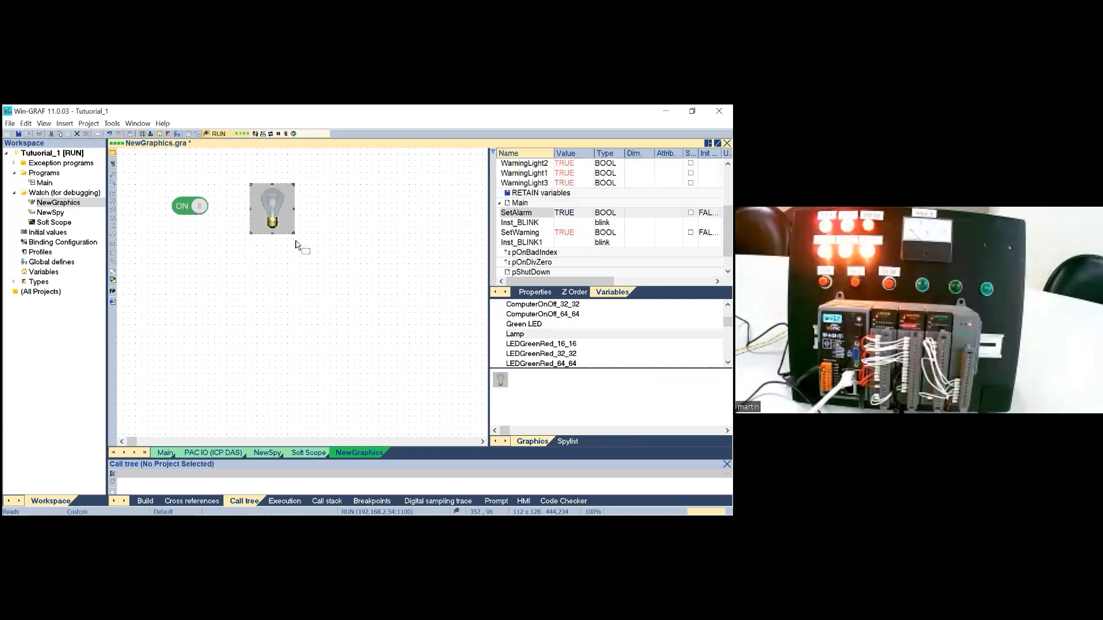
{"action": "left_click_drag", "start_coordinate": [728, 233], "coordinate": [731, 202]}
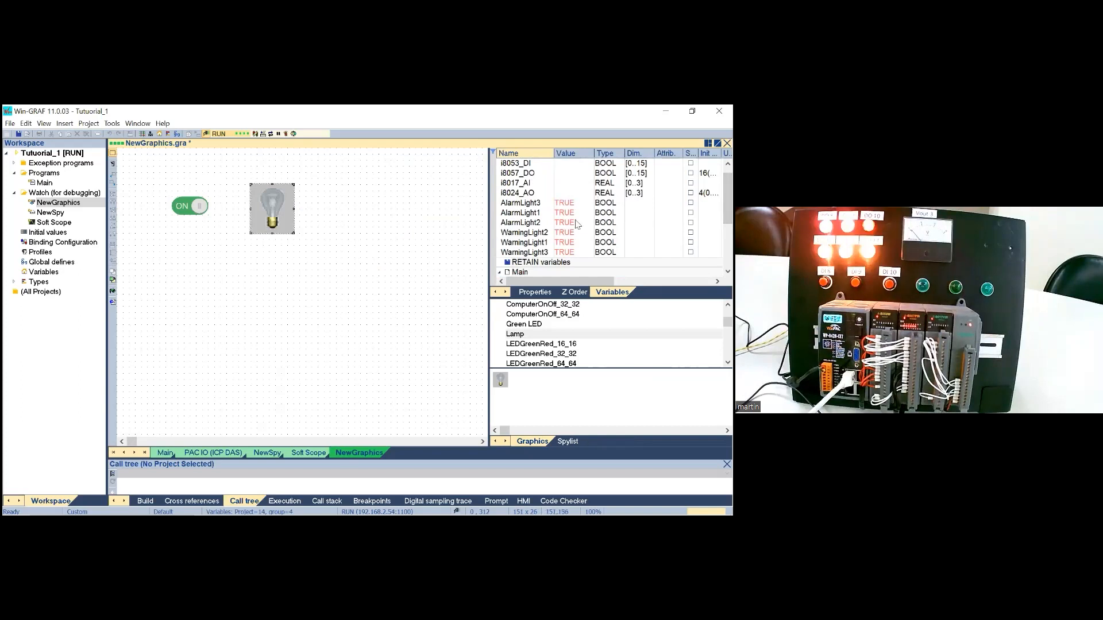
{"action": "left_click_drag", "start_coordinate": [529, 213], "coordinate": [285, 218]}
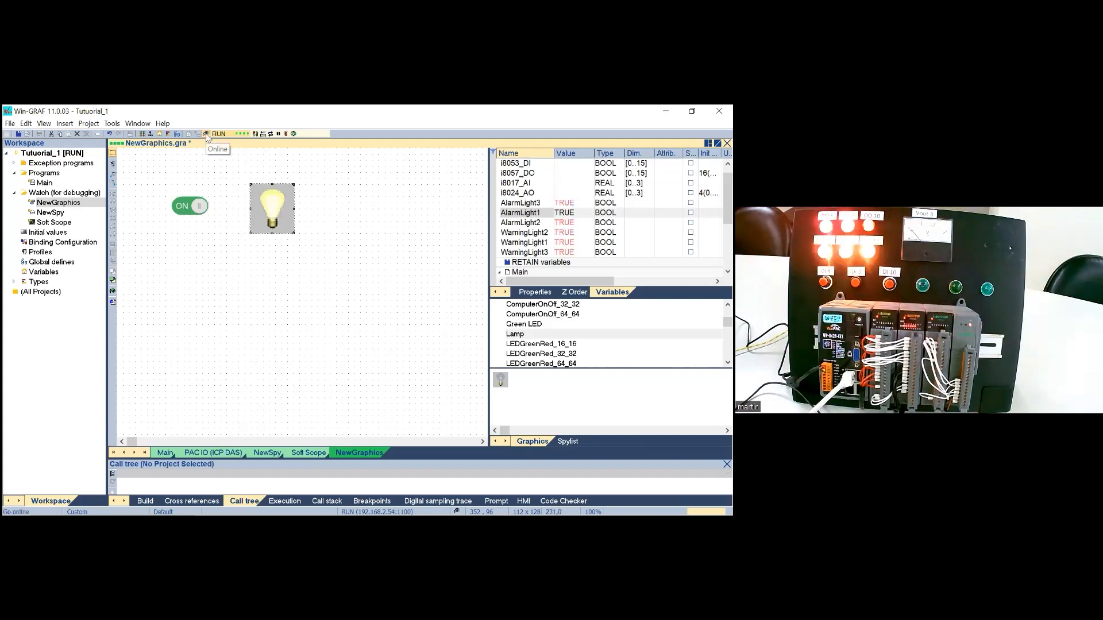
Step: Take the project offline, rebuild it and reconnect online to the PAC
{"action": "left_click", "coordinate": [206, 133]}
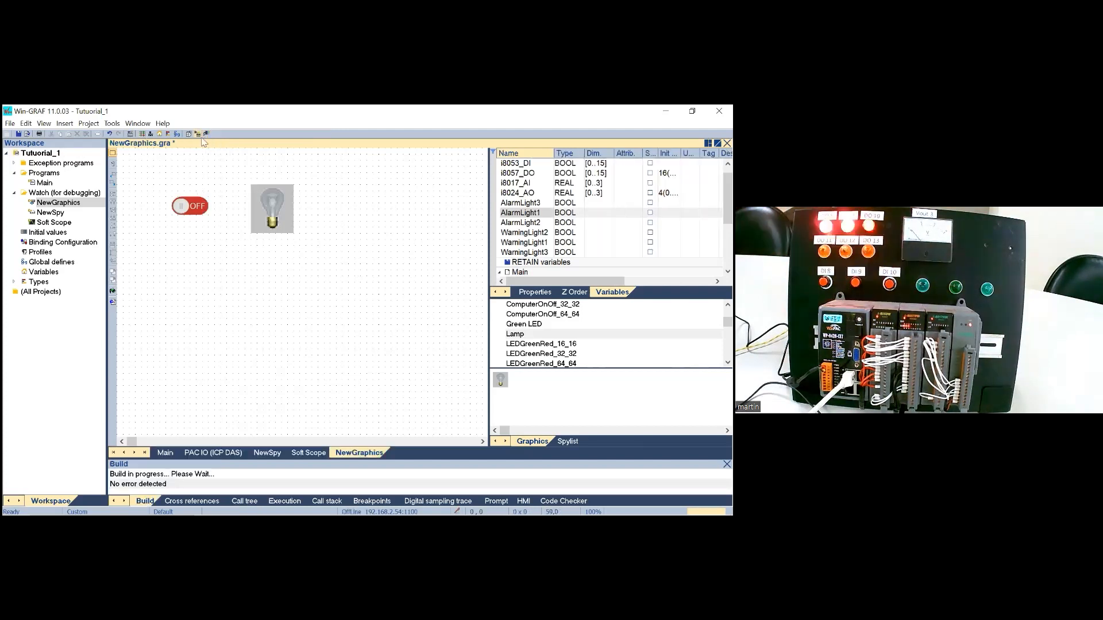
{"action": "left_click", "coordinate": [190, 135]}
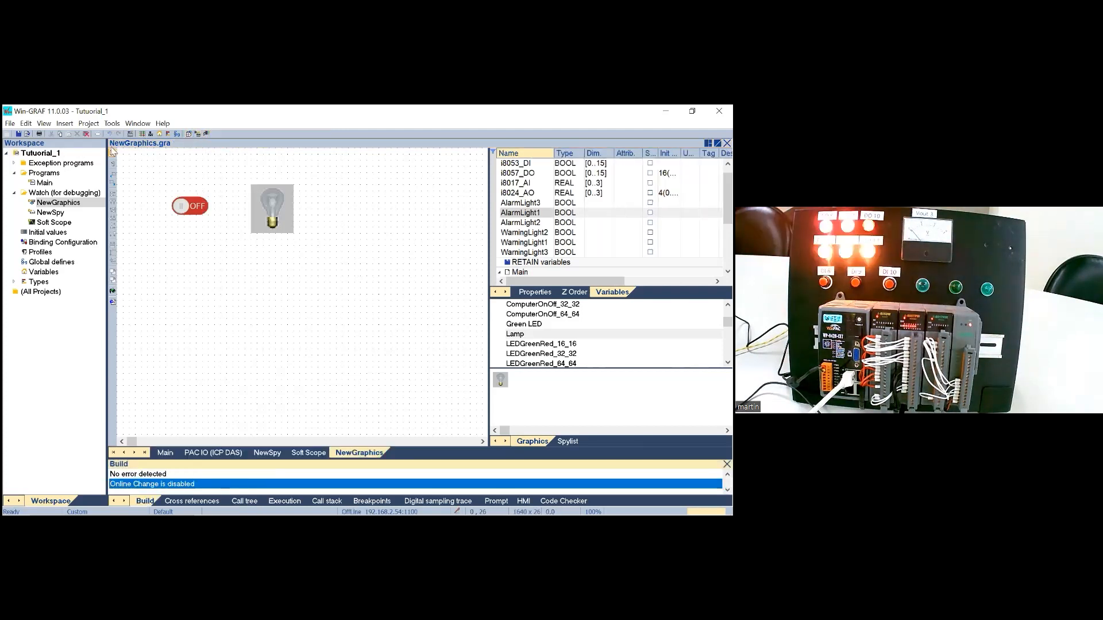
{"action": "left_click", "coordinate": [130, 134]}
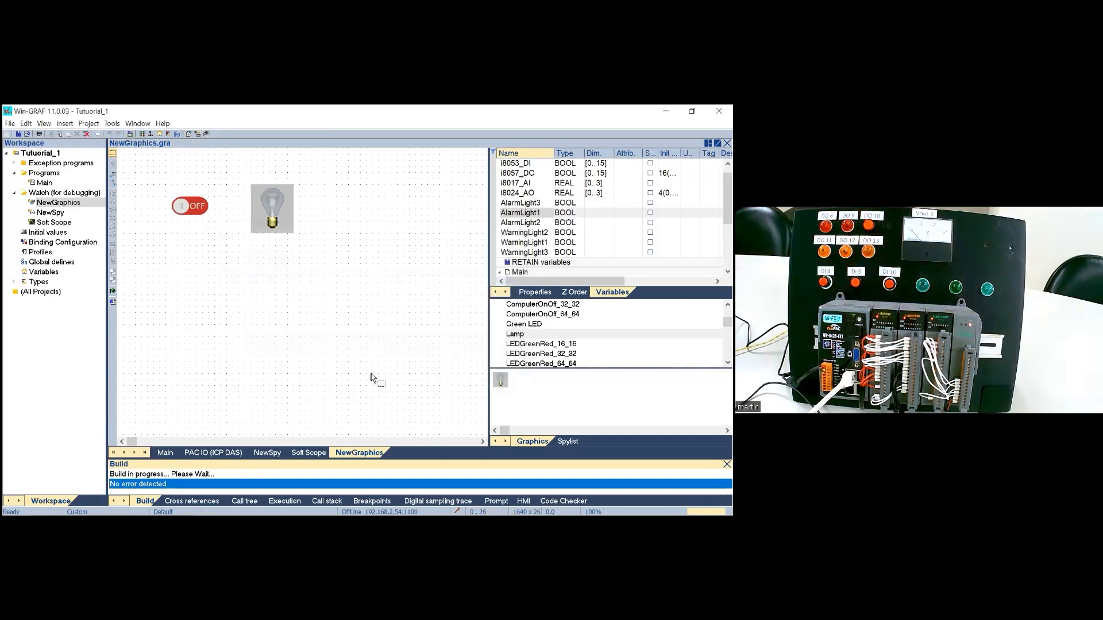
{"action": "left_click", "coordinate": [207, 134]}
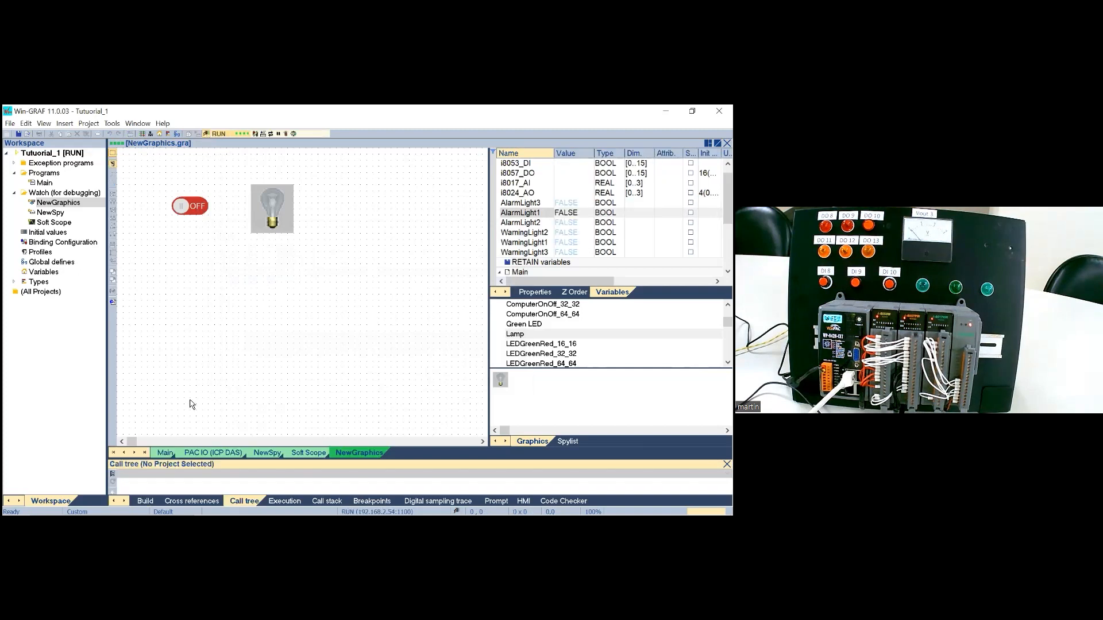
Step: Check the SetAlarm contact in the Main program and turn on the ON/OFF button in NewGraphics
{"action": "left_click", "coordinate": [165, 453]}
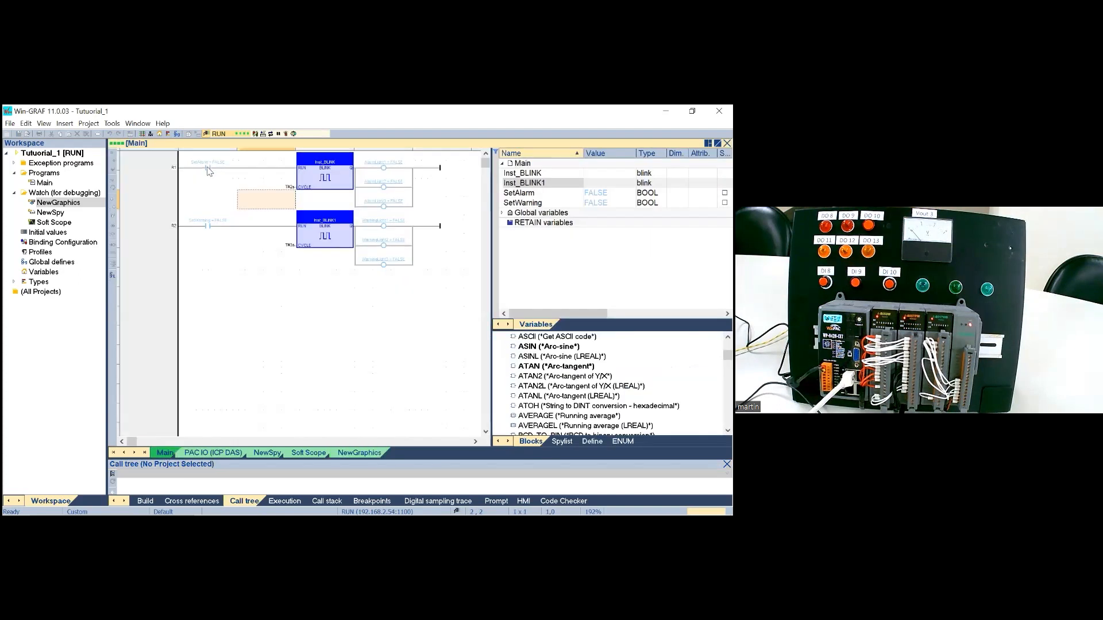
{"action": "mouse_move", "coordinate": [207, 170]}
{"action": "left_click", "coordinate": [342, 453]}
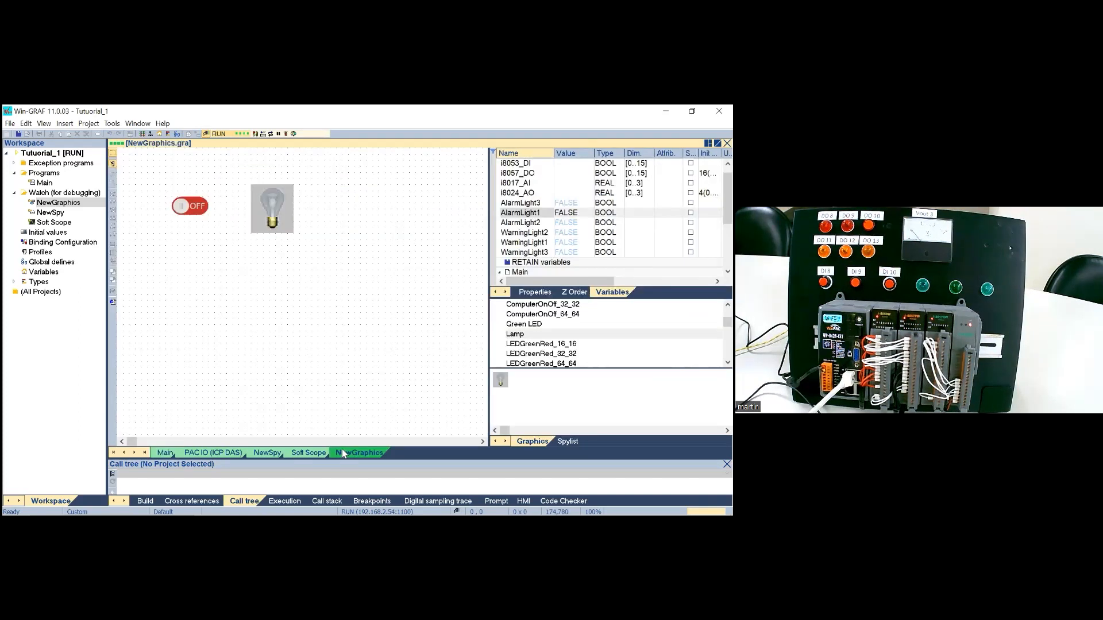
{"action": "left_click", "coordinate": [197, 210]}
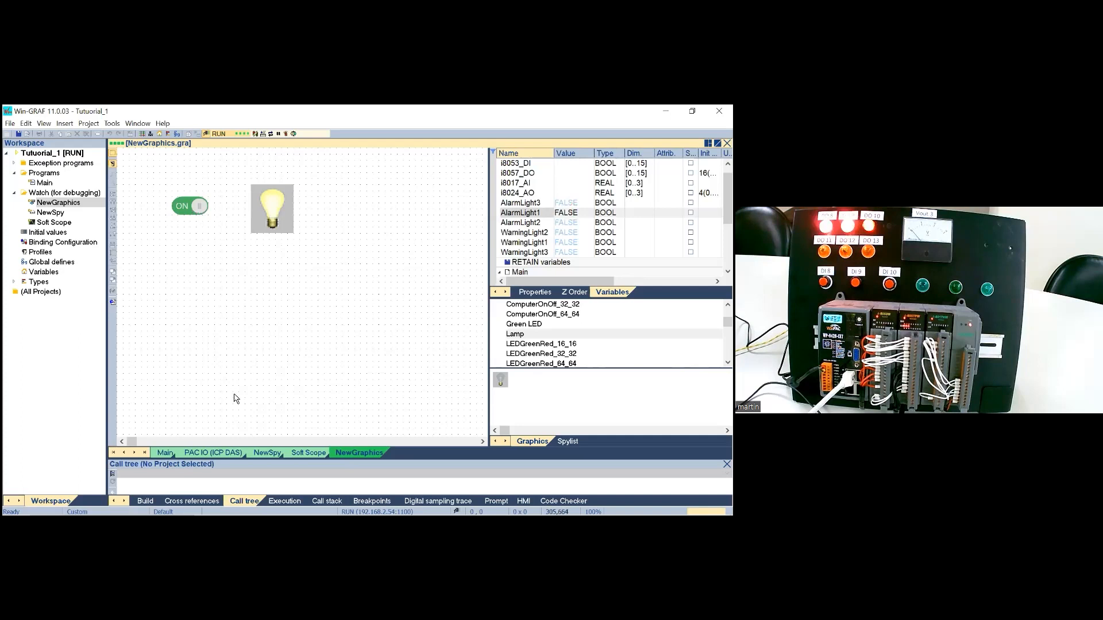
Step: Compare the live state of the SetAlarm contact in the Main program with the button and lamp in NewGraphics
{"action": "left_click", "coordinate": [163, 453]}
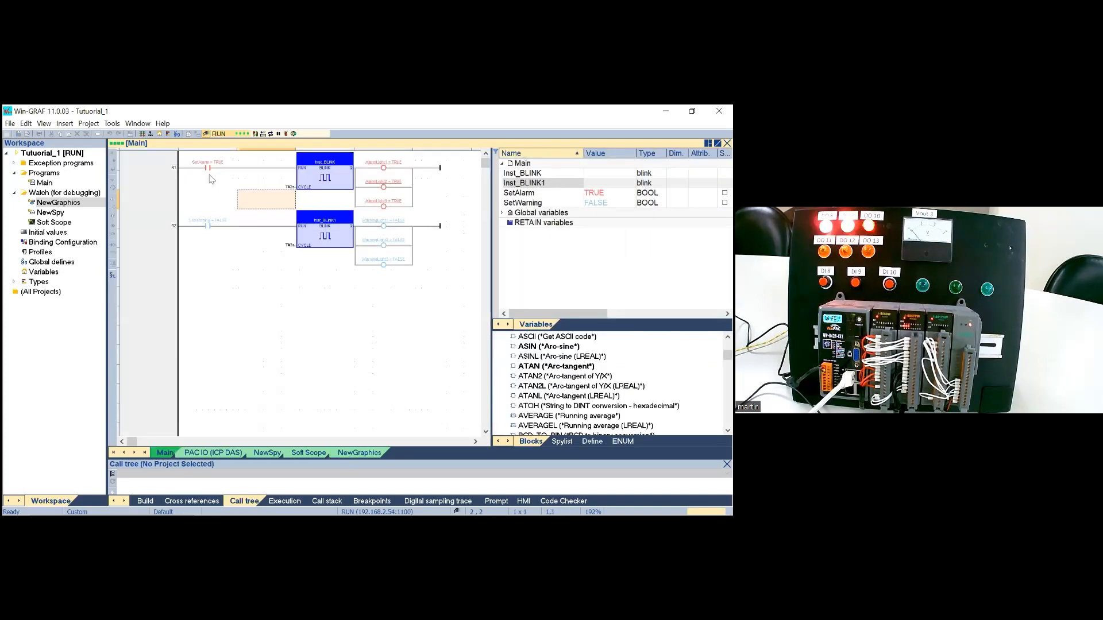
{"action": "left_click", "coordinate": [359, 454]}
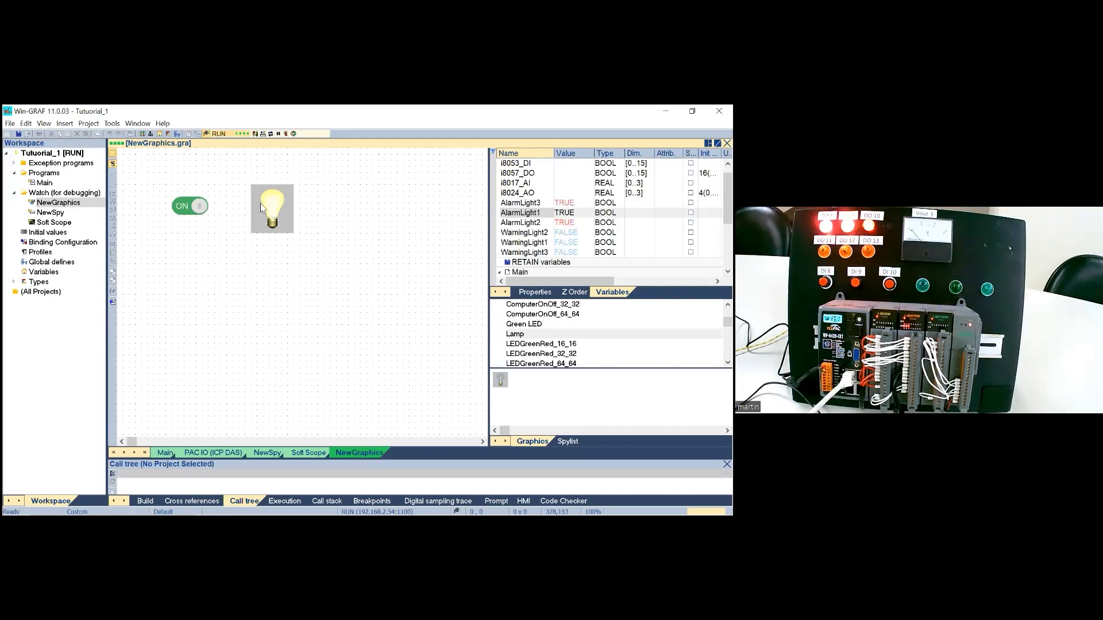
Step: Take the project offline and open the Password option in the Compiling settings of the Tutuorial_1 project
{"action": "left_click", "coordinate": [205, 133]}
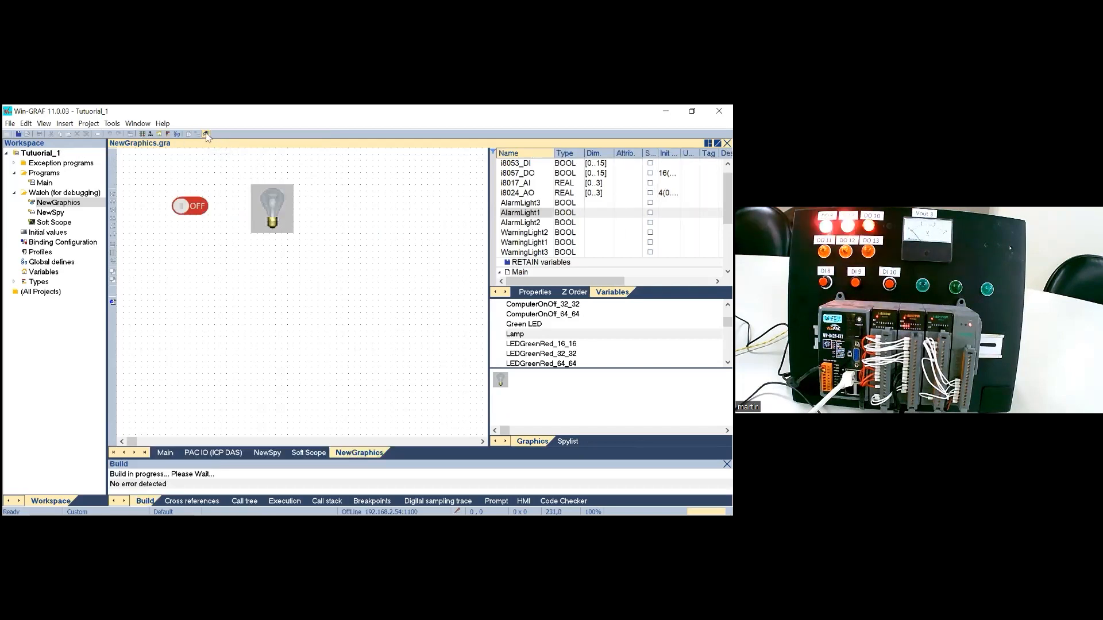
{"action": "left_click", "coordinate": [41, 154]}
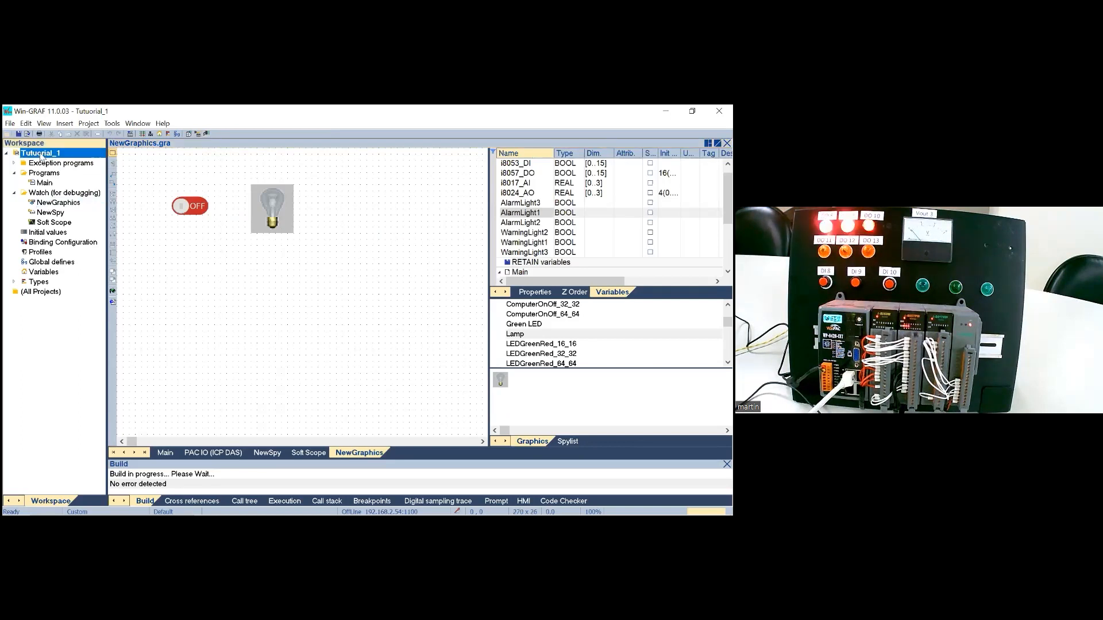
{"action": "right_click", "coordinate": [41, 155]}
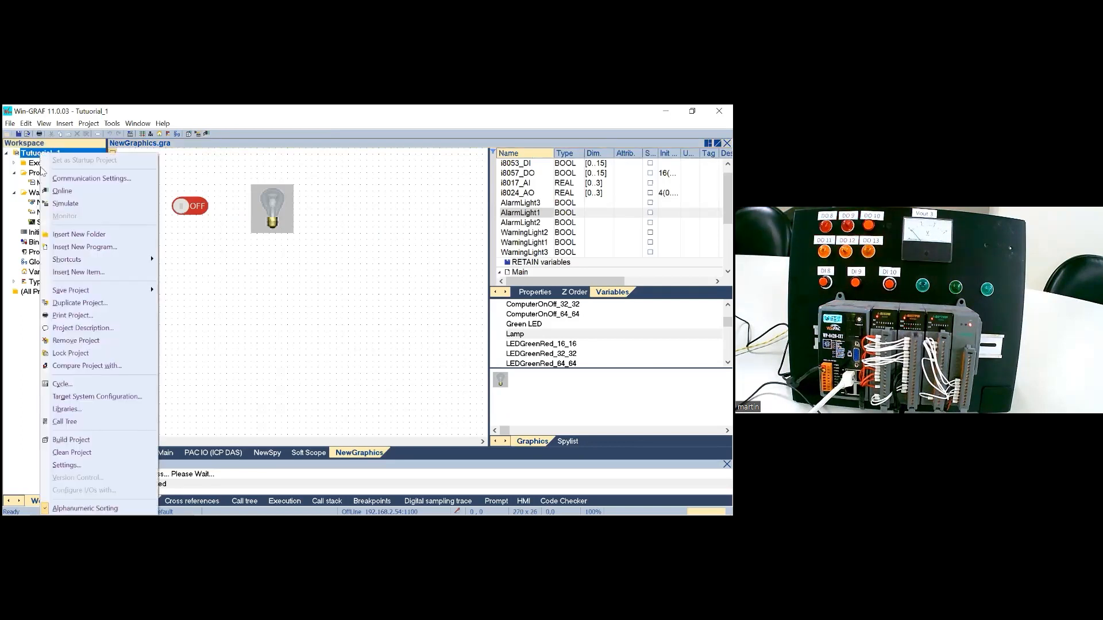
{"action": "left_click", "coordinate": [67, 466]}
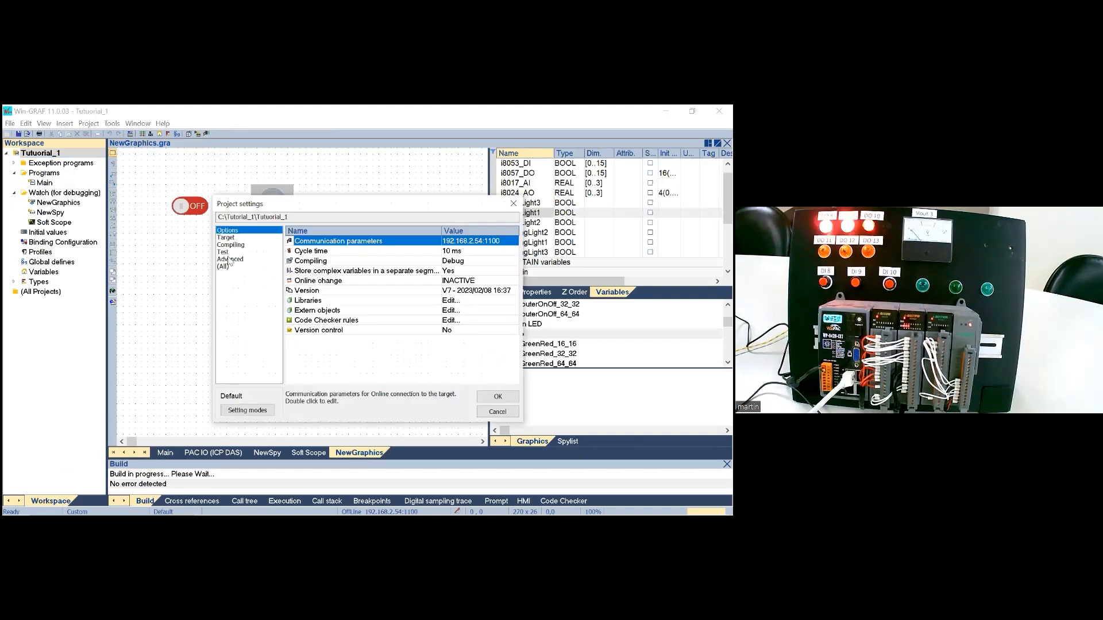
{"action": "left_click", "coordinate": [230, 245]}
{"action": "left_click_drag", "start_coordinate": [515, 324], "coordinate": [514, 350]}
{"action": "left_click", "coordinate": [361, 341]}
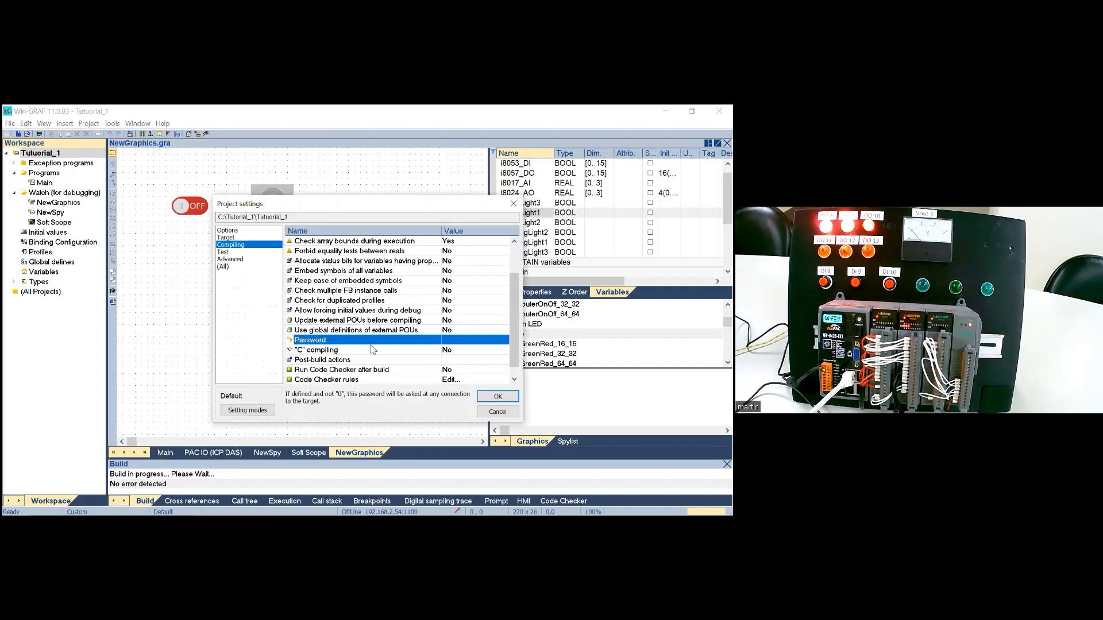
Step: Set and confirm a new project password for connecting to the target and apply the project settings
{"action": "double_click", "coordinate": [460, 341]}
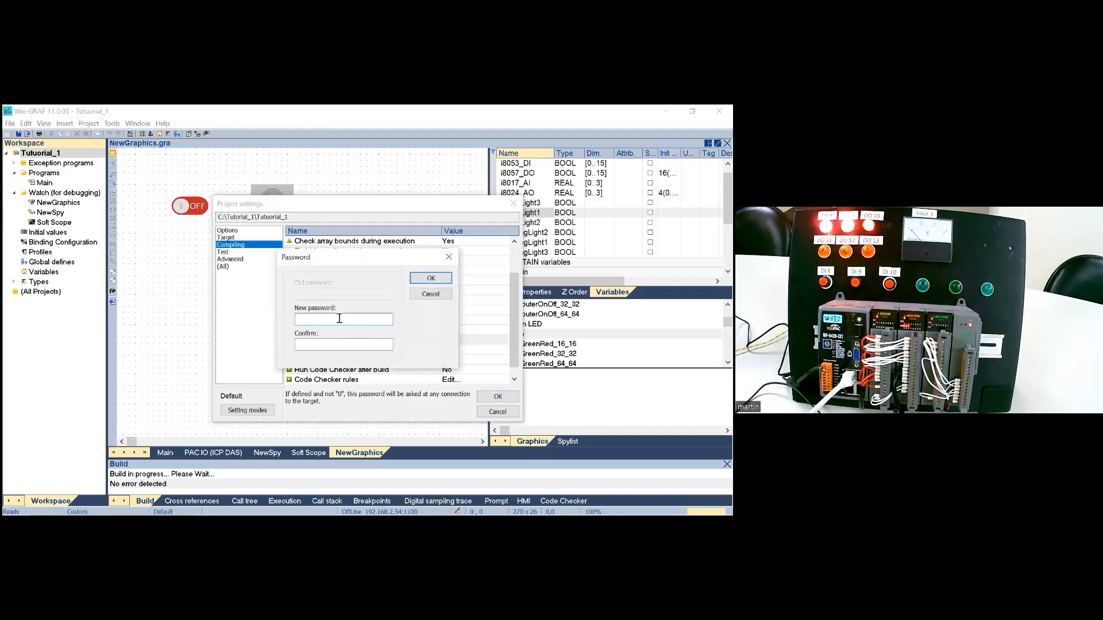
{"action": "type", "text": "******"}
{"action": "key", "text": "Tab"}
{"action": "type", "text": "***"}
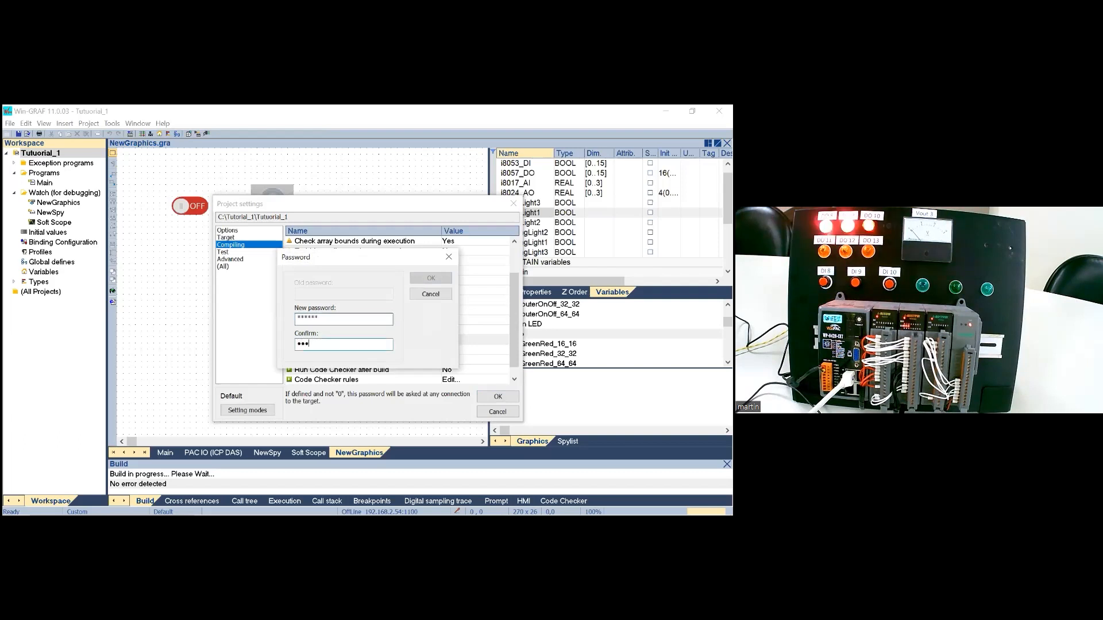
{"action": "type", "text": "***"}
{"action": "key", "text": "Return"}
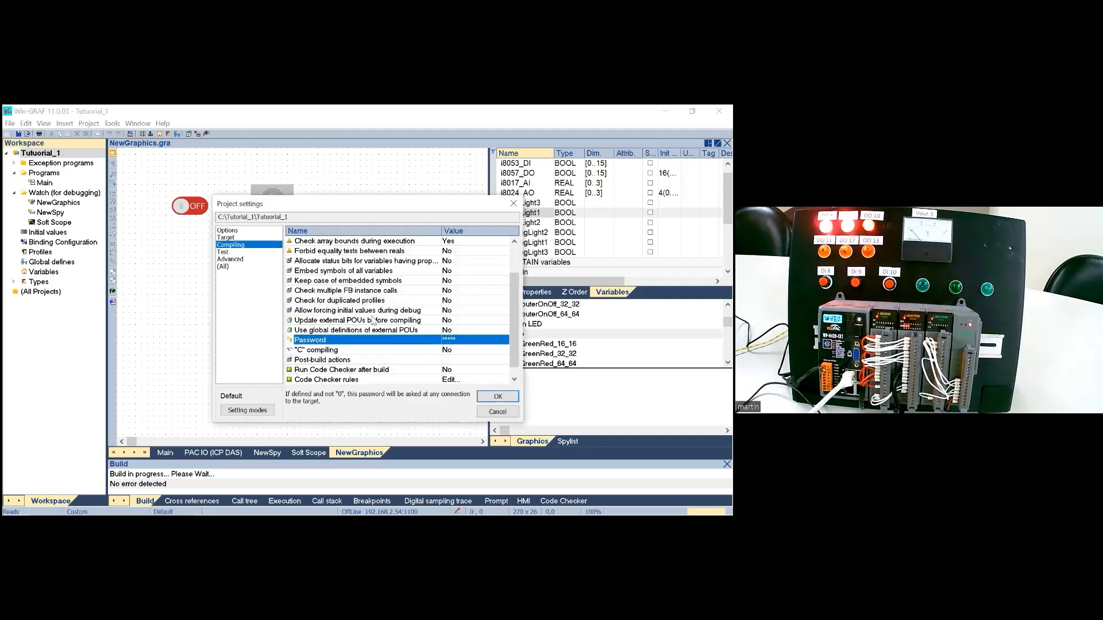
{"action": "left_click", "coordinate": [497, 399]}
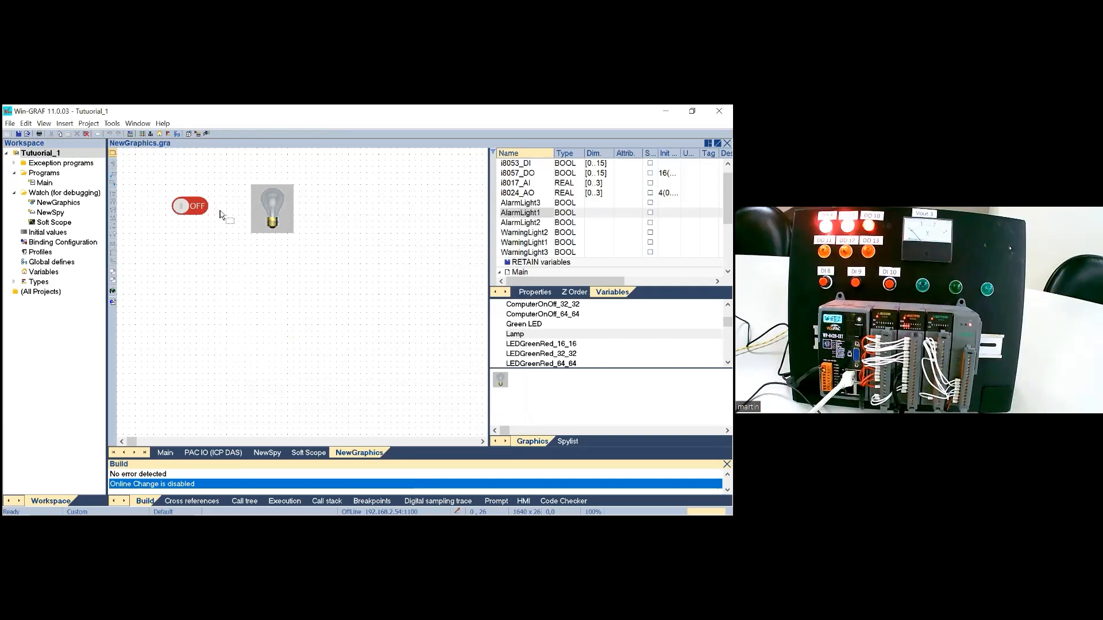
Step: Load the Tutuorial_1 project onto the PAC at 192.168.2.54:1100
{"action": "left_click", "coordinate": [131, 134]}
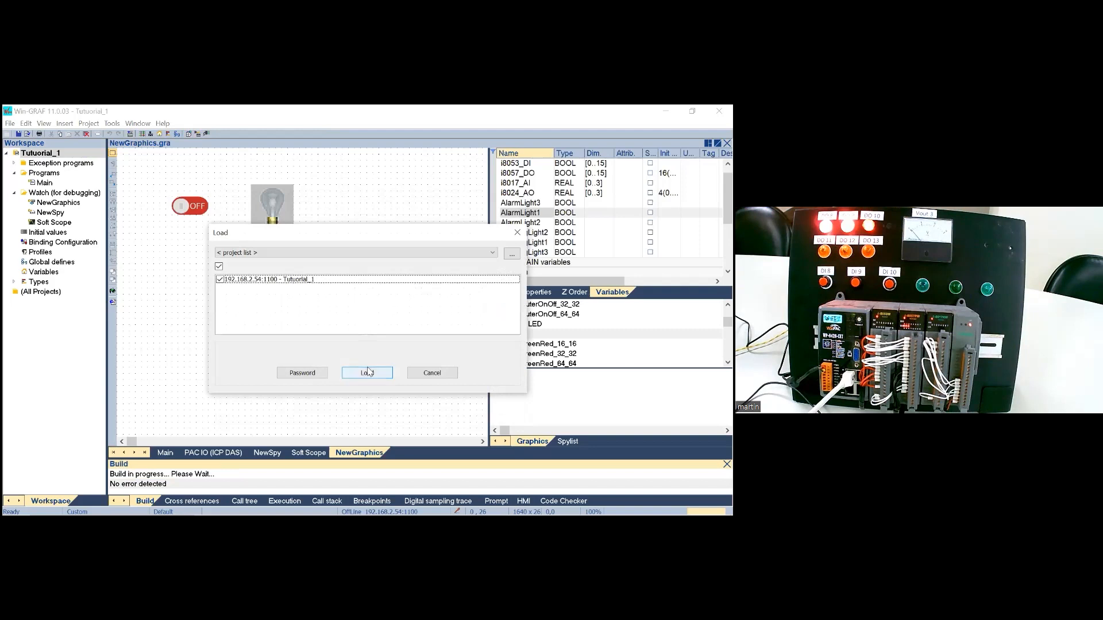
{"action": "left_click", "coordinate": [367, 373]}
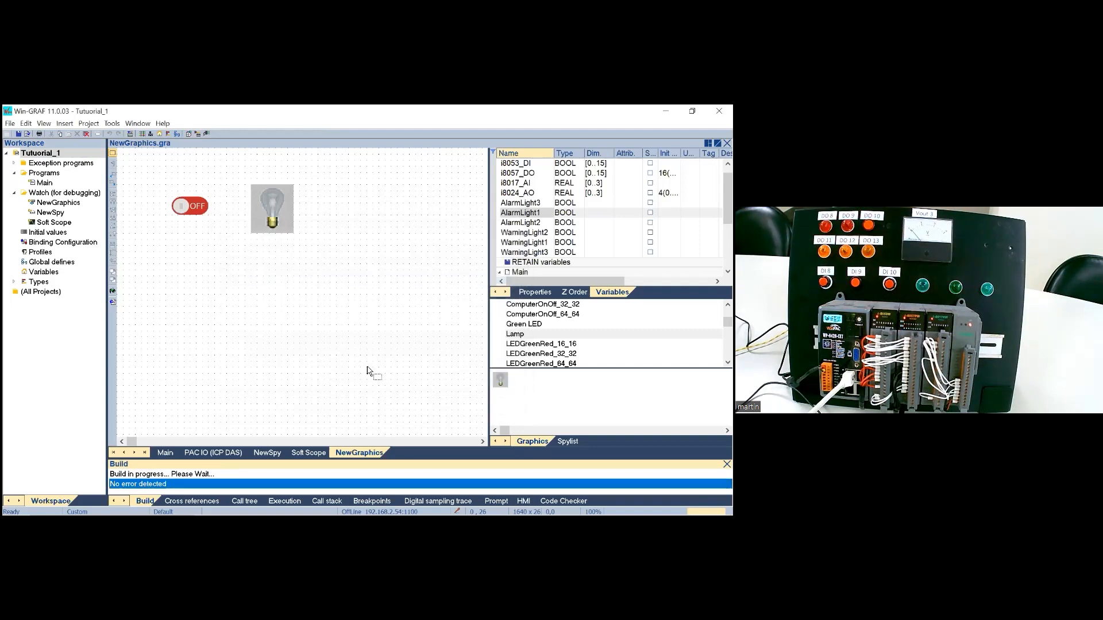
Step: Test the password protection by attempting an online connection and another project download, cancelling at each password request
{"action": "left_click", "coordinate": [206, 134]}
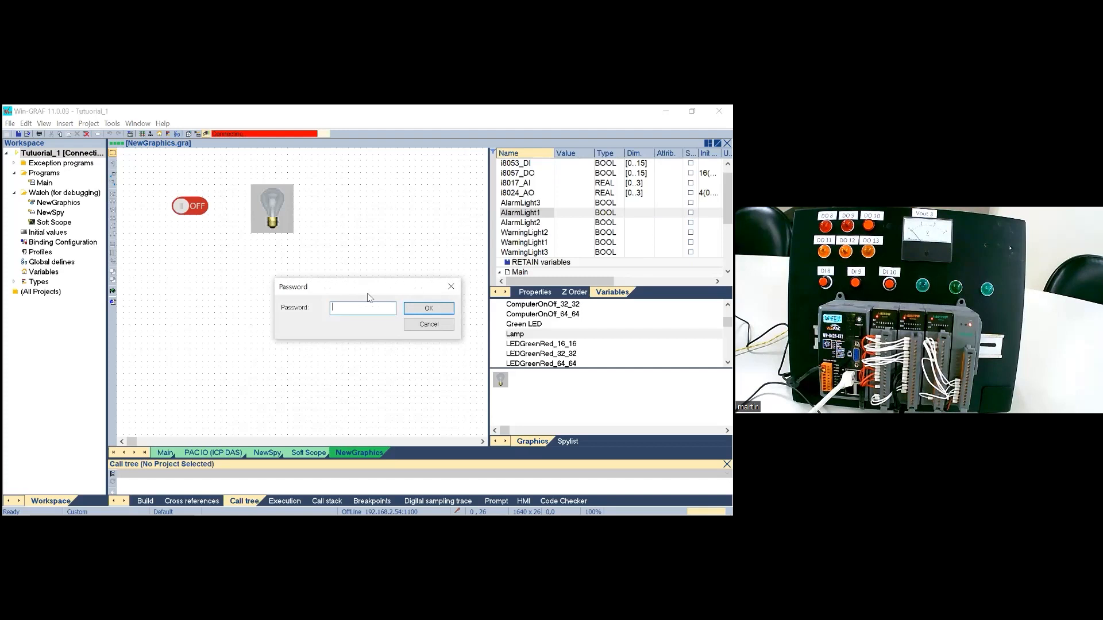
{"action": "left_click", "coordinate": [457, 290]}
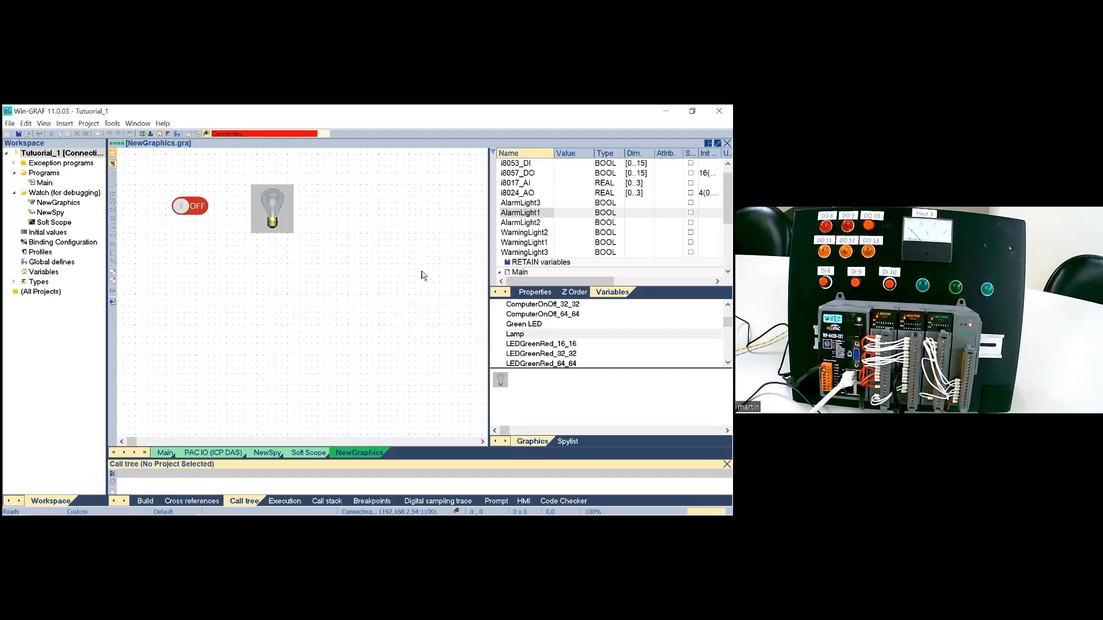
{"action": "left_click", "coordinate": [206, 135]}
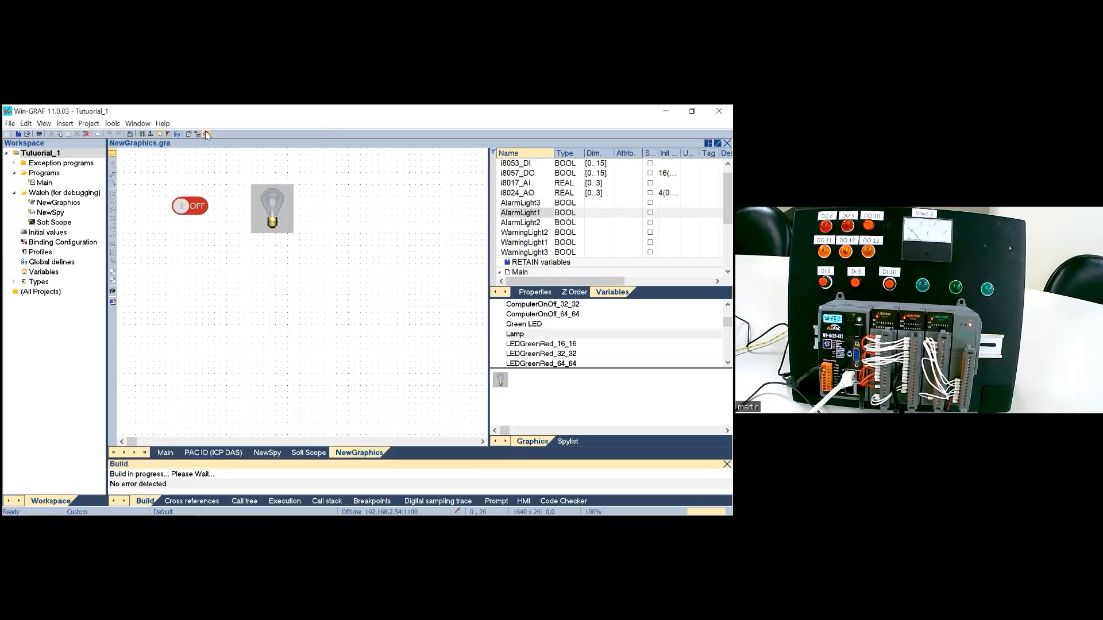
{"action": "left_click", "coordinate": [130, 135]}
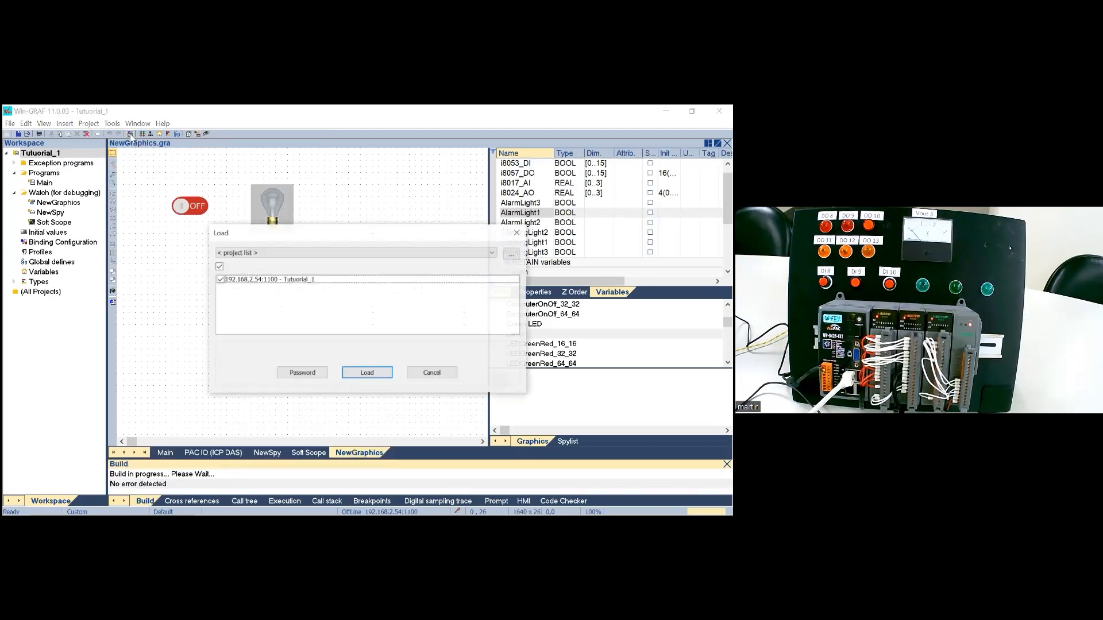
{"action": "left_click", "coordinate": [357, 372]}
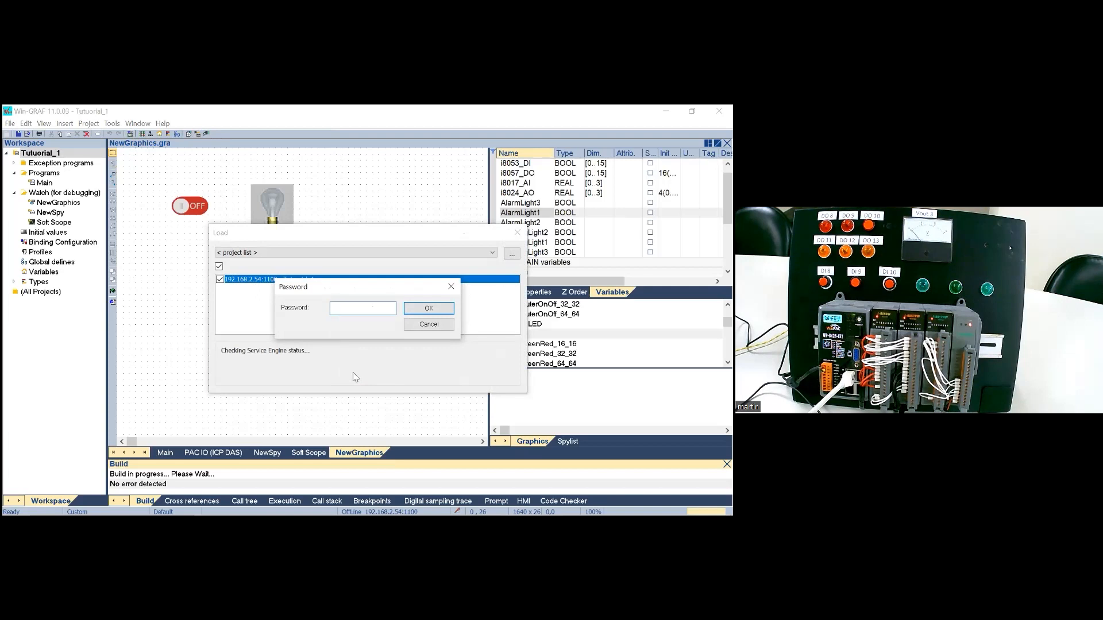
{"action": "left_click", "coordinate": [450, 287]}
{"action": "left_click", "coordinate": [517, 232]}
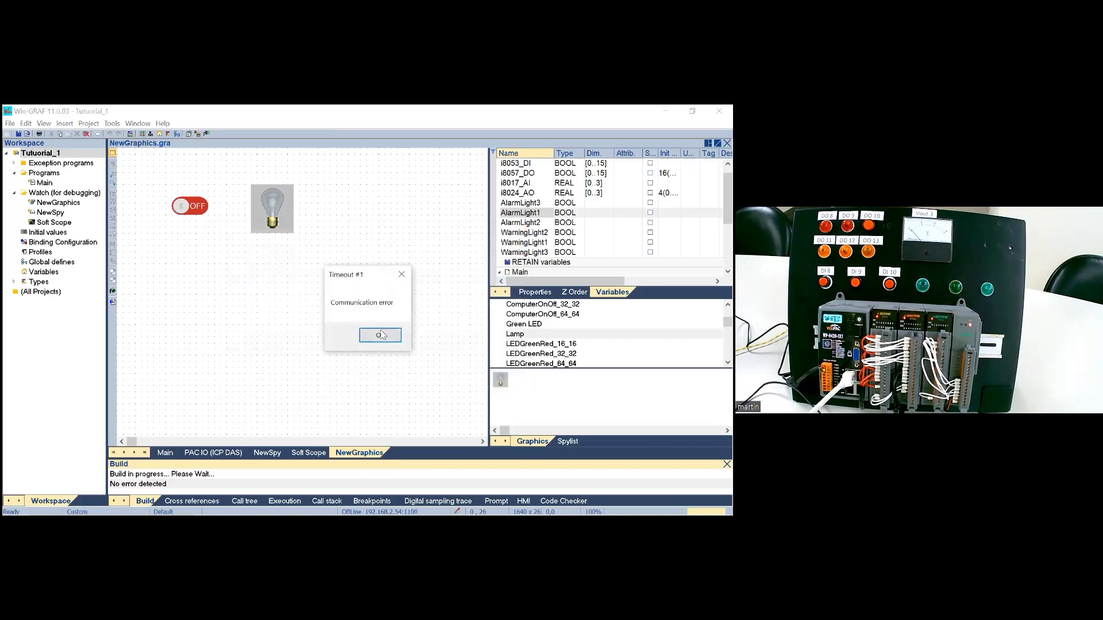
Step: Open the Soft Scope watch of the project and switch to the PowerPoint slide show
{"action": "left_click", "coordinate": [47, 225]}
{"action": "double_click", "coordinate": [48, 224]}
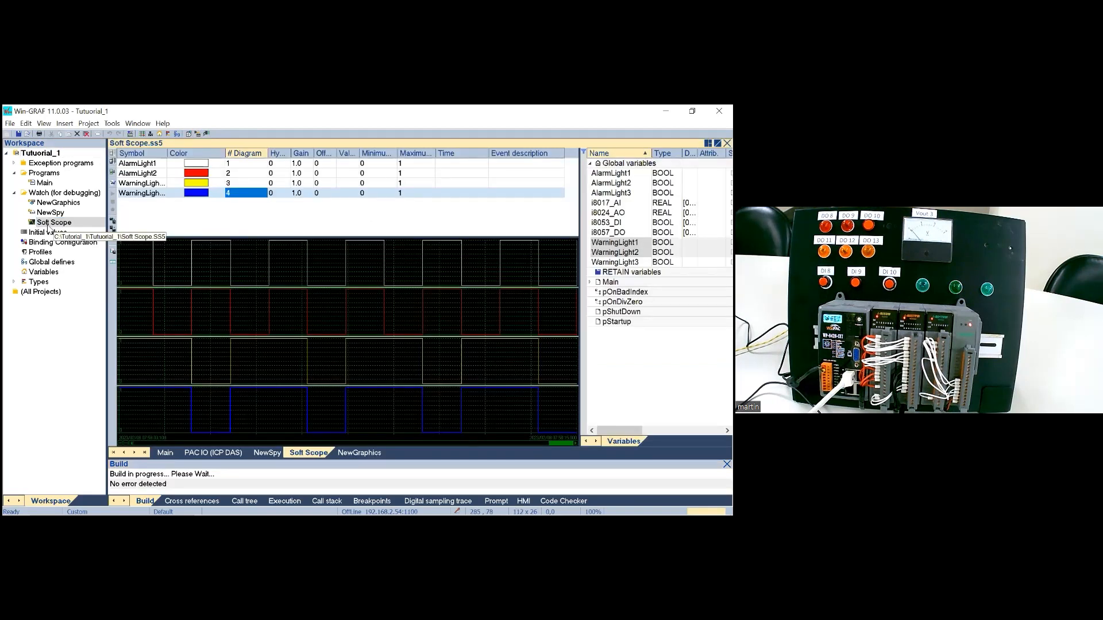
{"action": "mouse_move", "coordinate": [261, 515]}
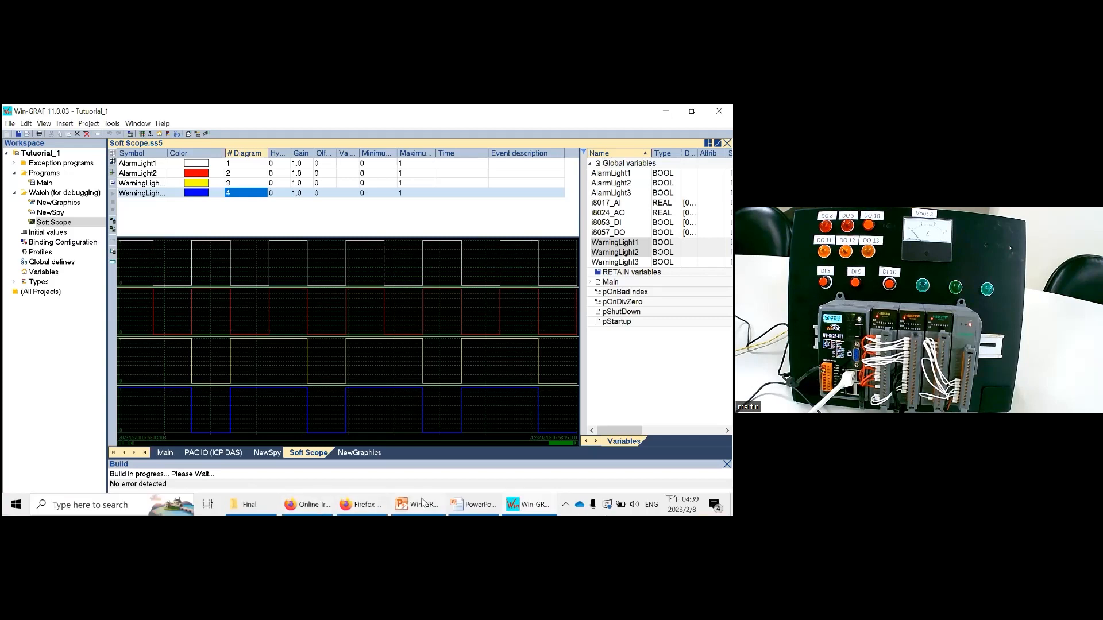
{"action": "left_click", "coordinate": [462, 508]}
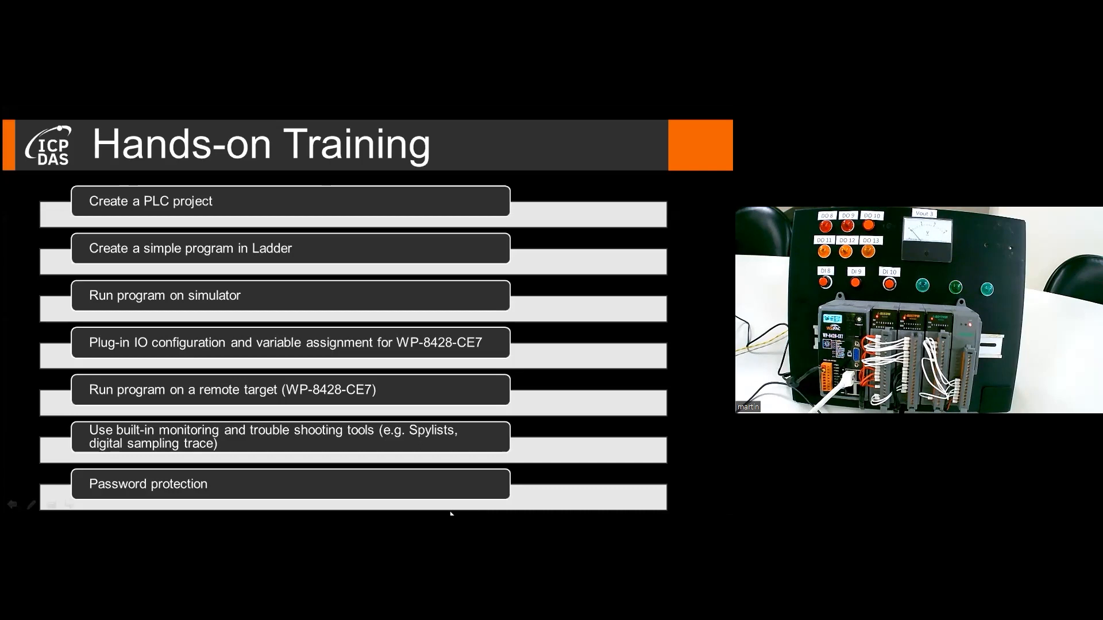
{"action": "left_click", "coordinate": [269, 374]}
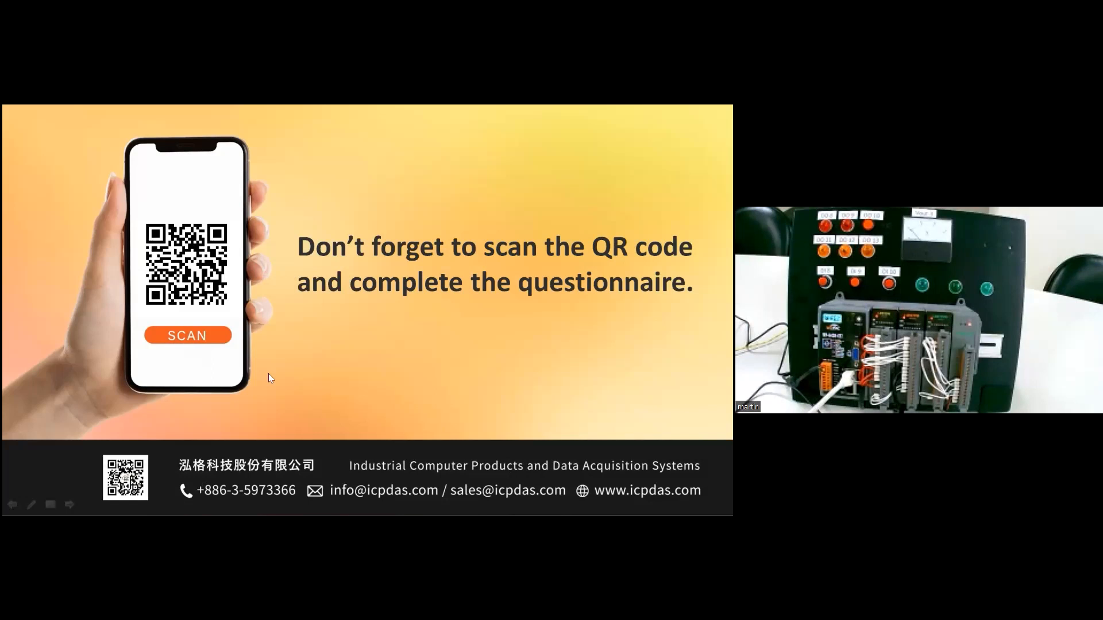
{"action": "left_click", "coordinate": [268, 374]}
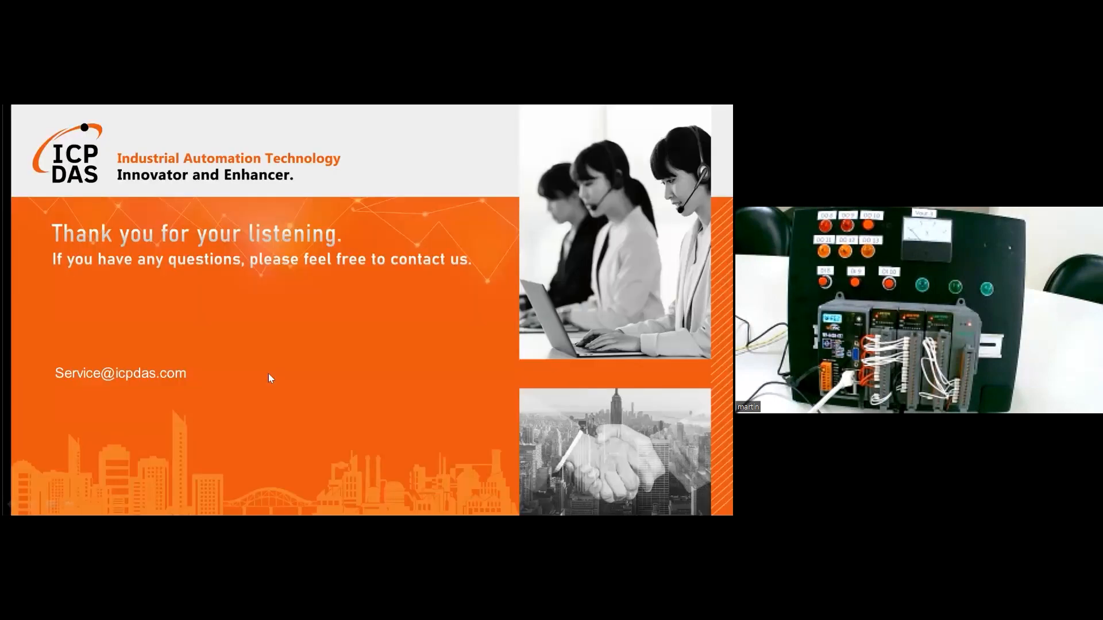